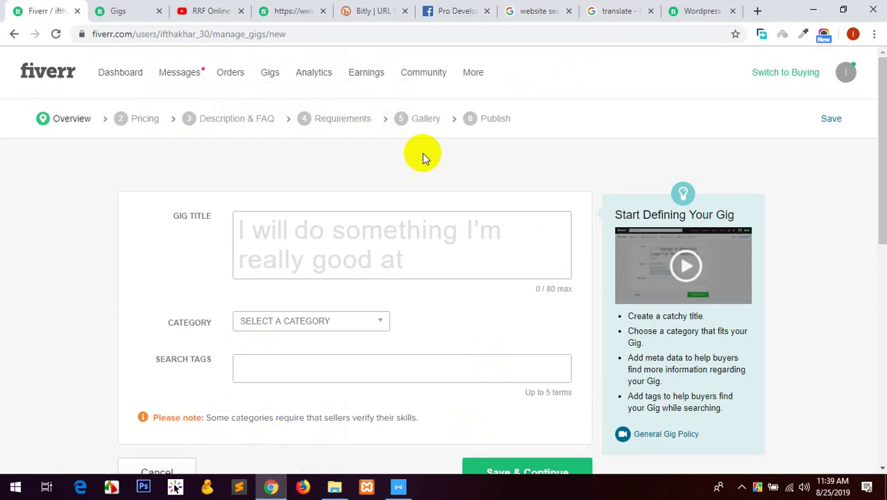
# Check the group post of gig links, then return to the Fiverr gig page and WPS Writer.
pyautogui.click(451, 8)
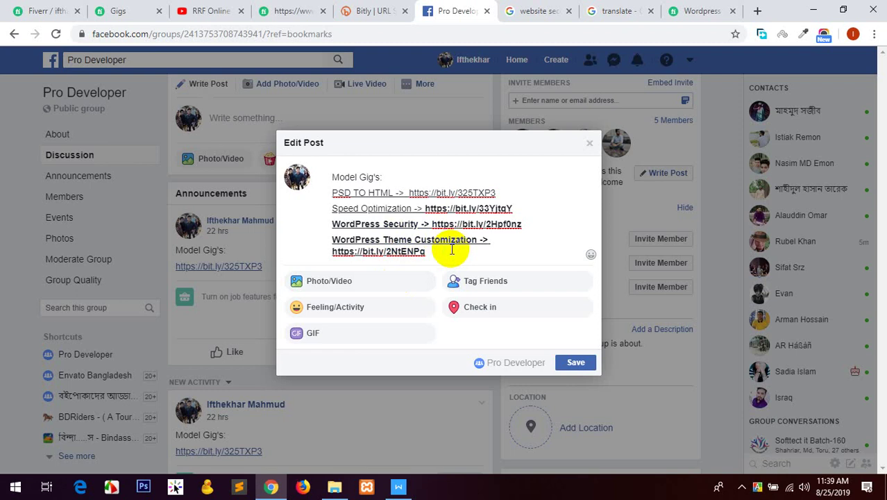
pyautogui.click(16, 10)
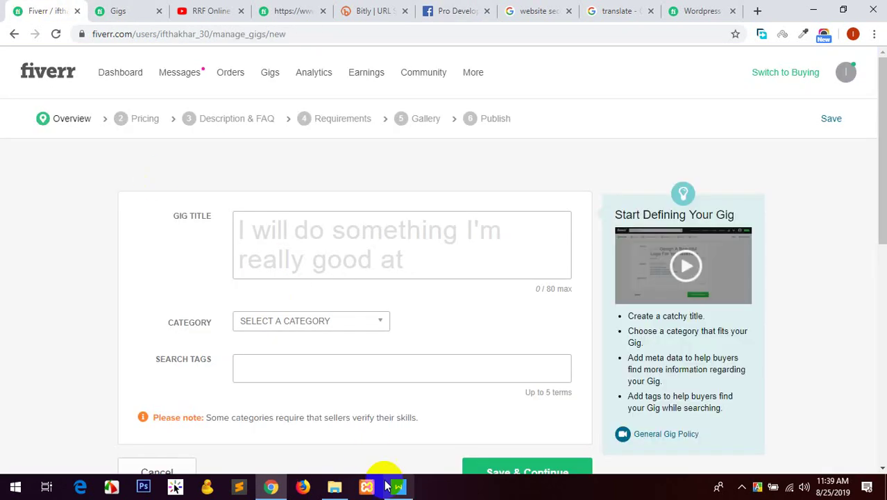
pyautogui.click(400, 488)
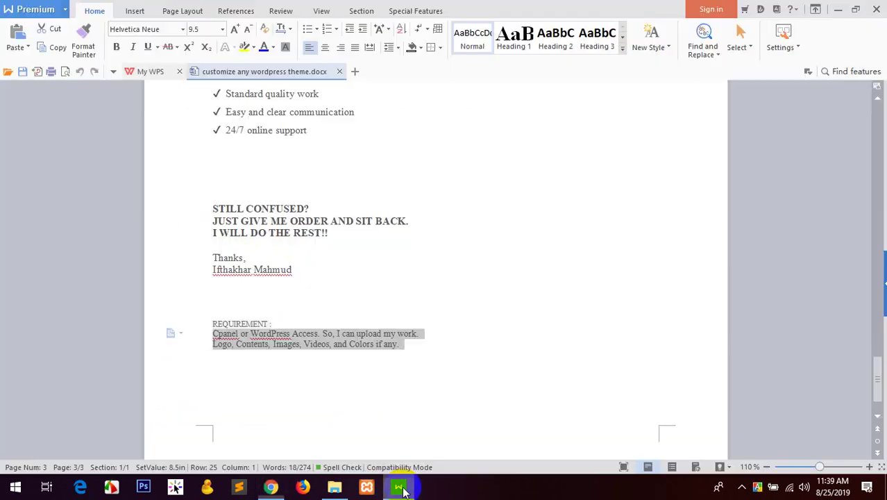
# Close 'customize any wordpress theme.docx' and bring up the fiverr gigs folder.
pyautogui.click(341, 71)
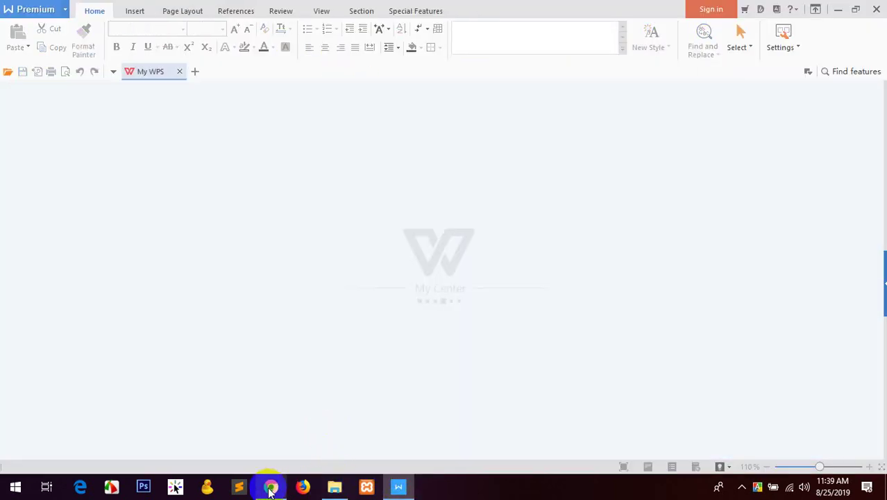
pyautogui.moveTo(270, 490)
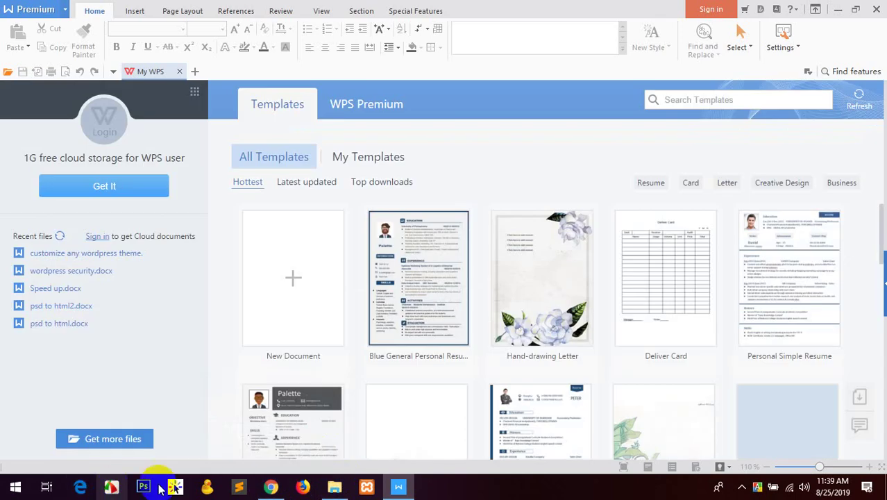
pyautogui.click(335, 490)
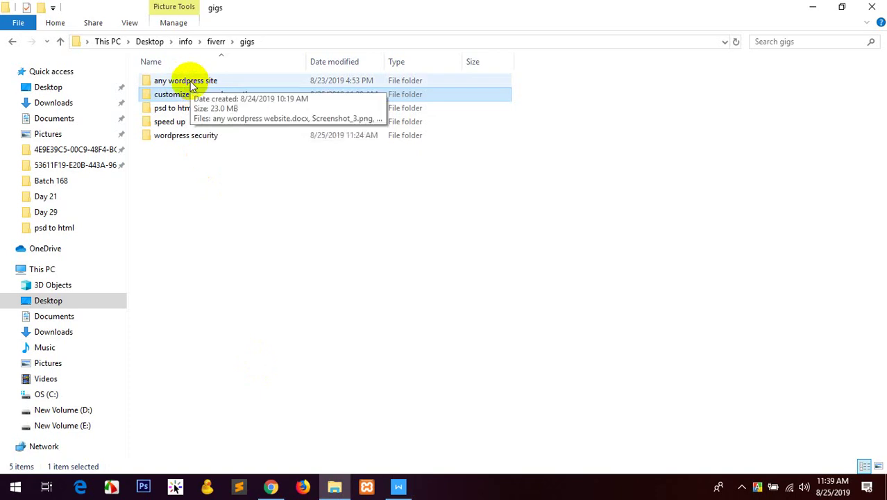
# Open 'any wordpress website.docx' from the any wordpress site folder in WPS Writer.
pyautogui.doubleClick(193, 84)
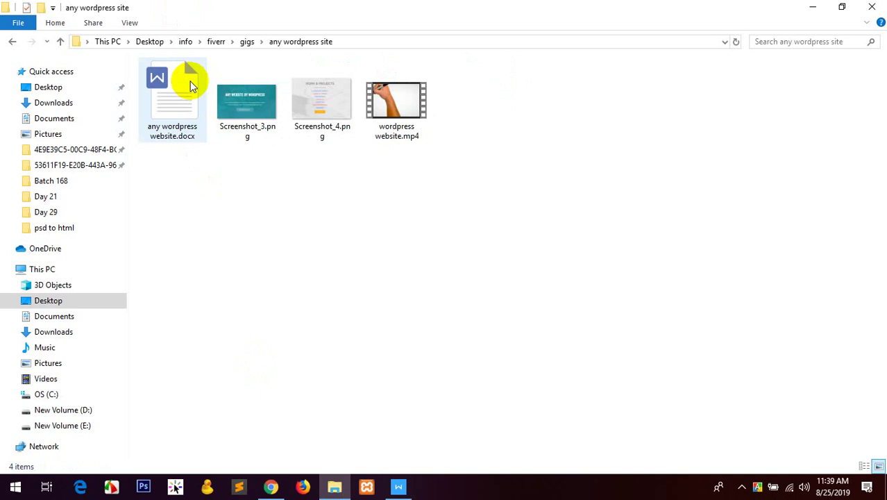
pyautogui.rightClick(187, 83)
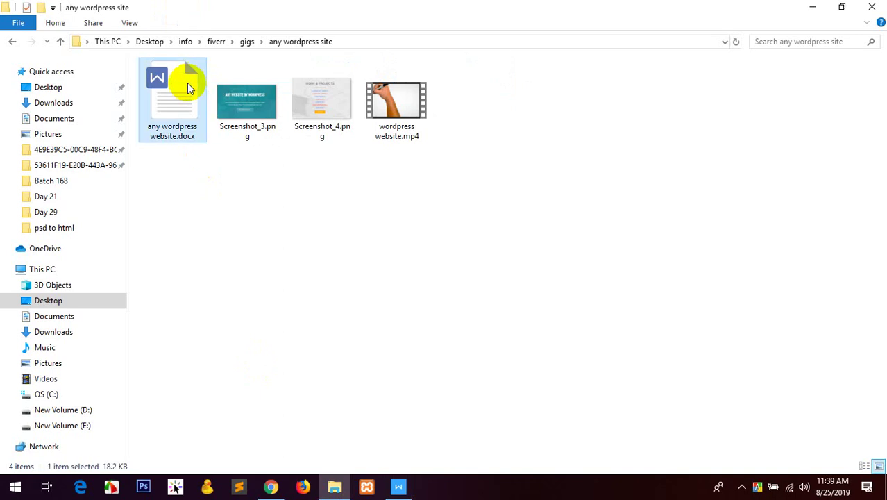
pyautogui.moveTo(402, 231)
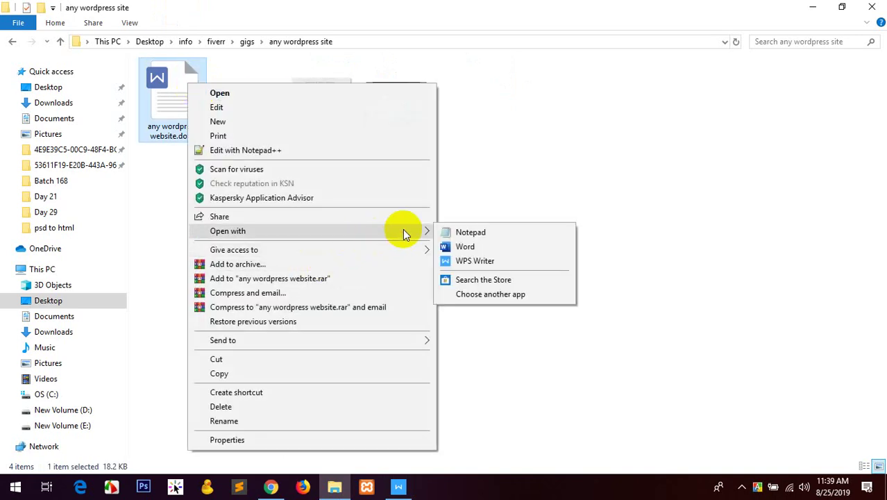
pyautogui.click(472, 261)
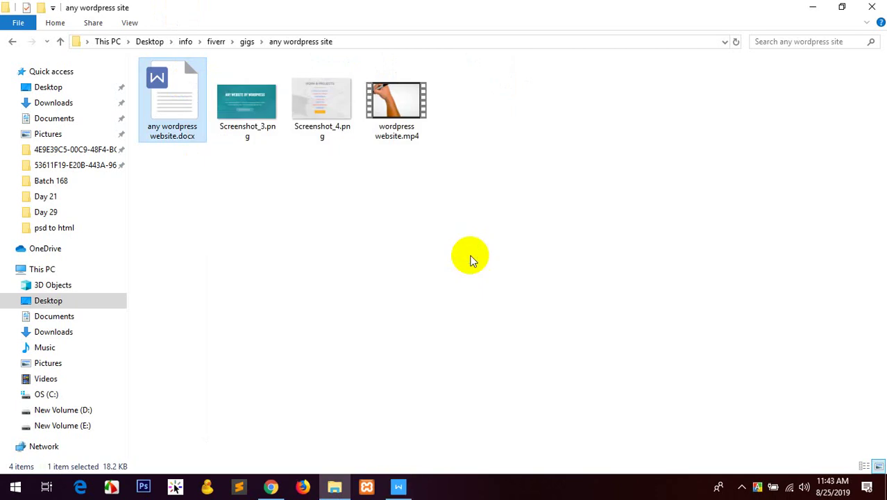
pyautogui.rightClick(174, 101)
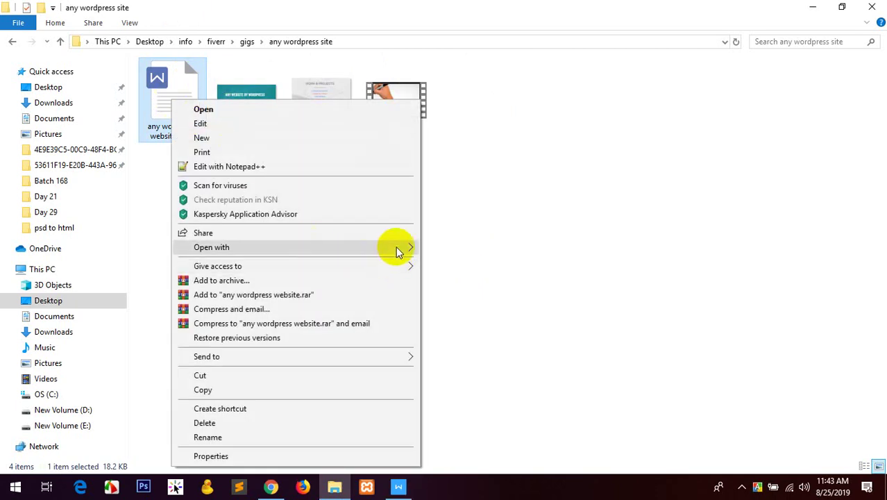
pyautogui.moveTo(396, 248)
pyautogui.click(485, 278)
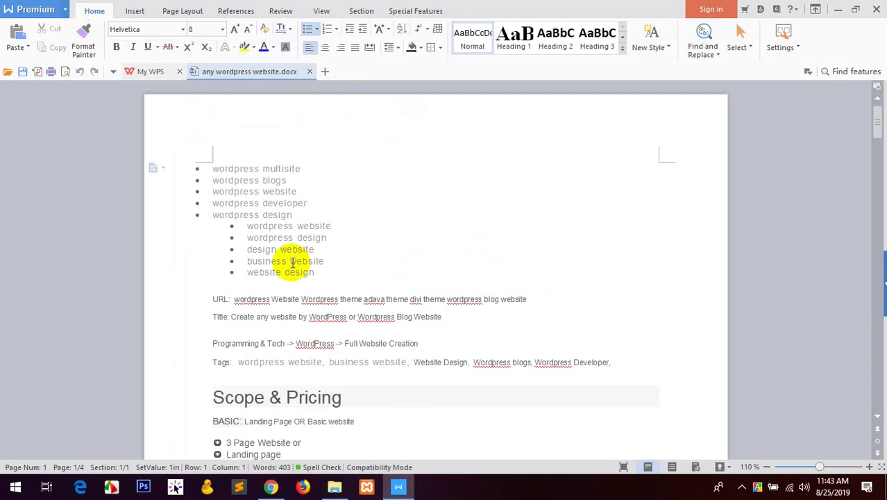
# Go through the keyword bullets, selecting blogs, website, developer and design.
pyautogui.doubleClick(272, 181)
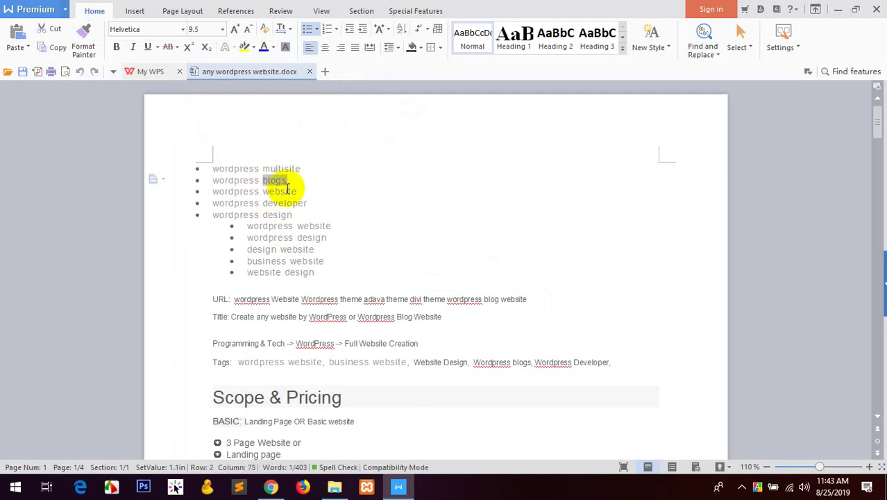
pyautogui.doubleClick(287, 191)
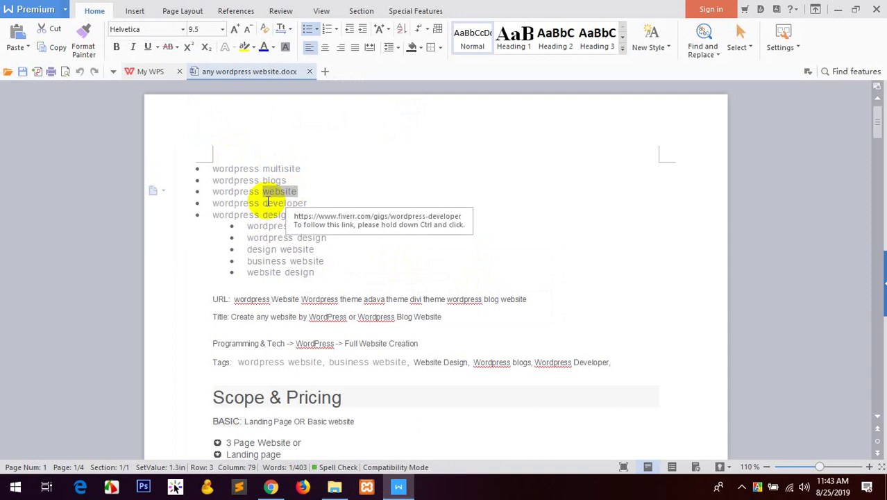
pyautogui.doubleClick(267, 202)
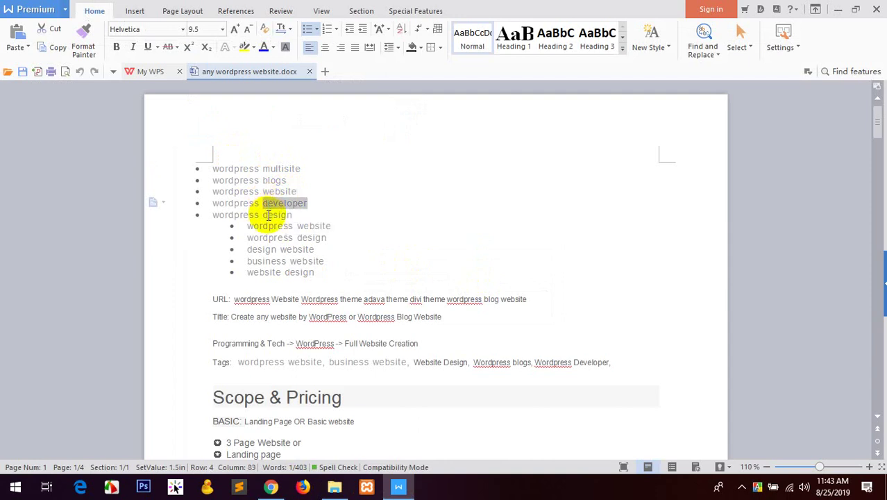
pyautogui.doubleClick(272, 215)
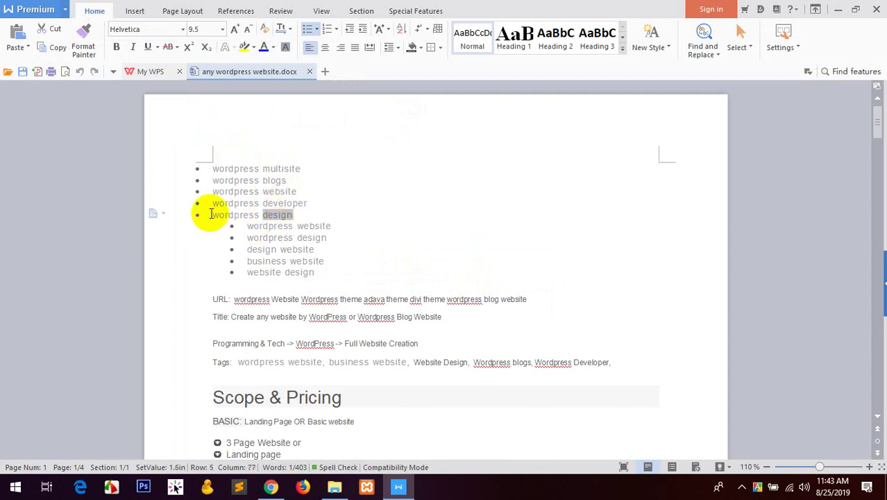
pyautogui.click(309, 225)
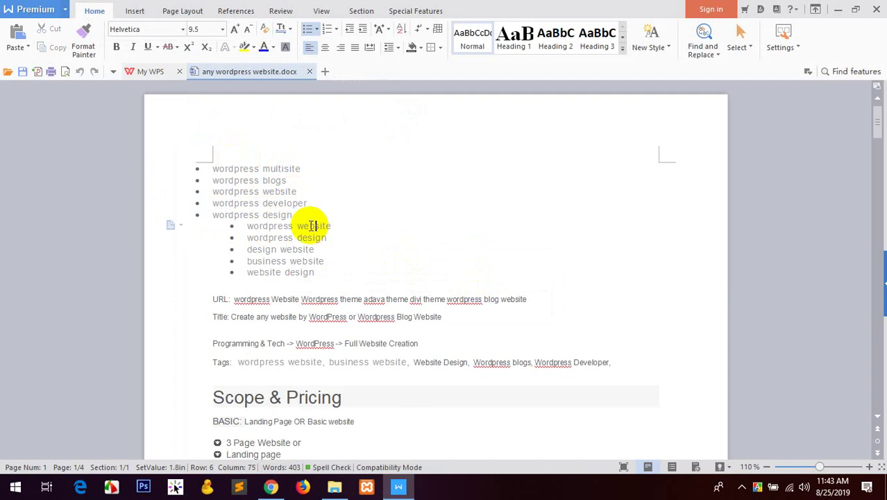
pyautogui.click(270, 236)
pyautogui.click(265, 249)
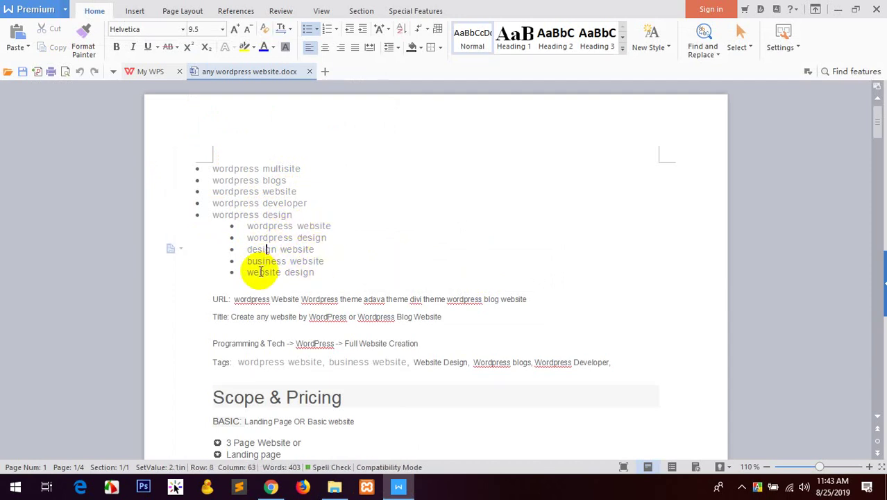
# Indent the five top-level keyword bullets one level and save the document.
pyautogui.moveTo(336, 279); pyautogui.dragTo(200, 176)
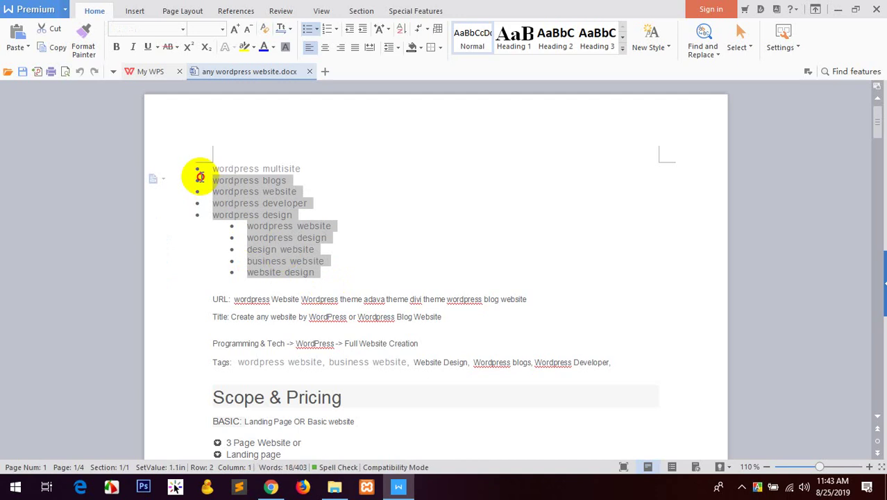
pyautogui.click(342, 283)
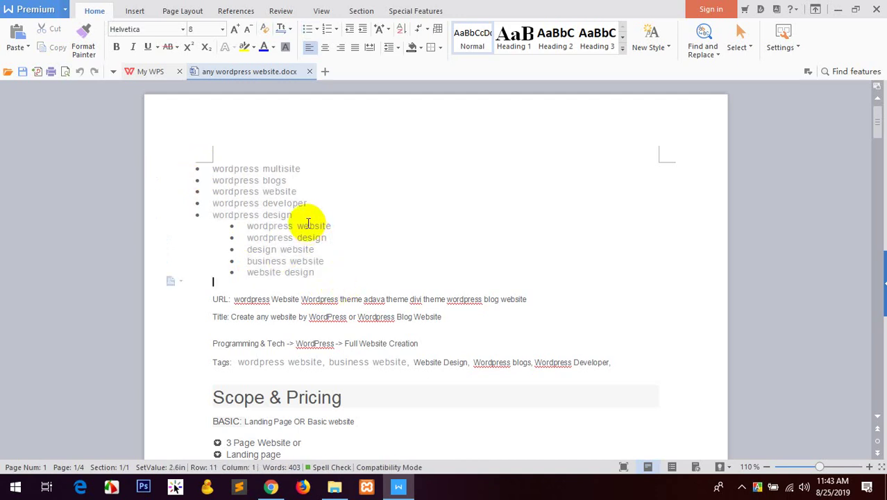
pyautogui.moveTo(298, 214); pyautogui.dragTo(201, 176)
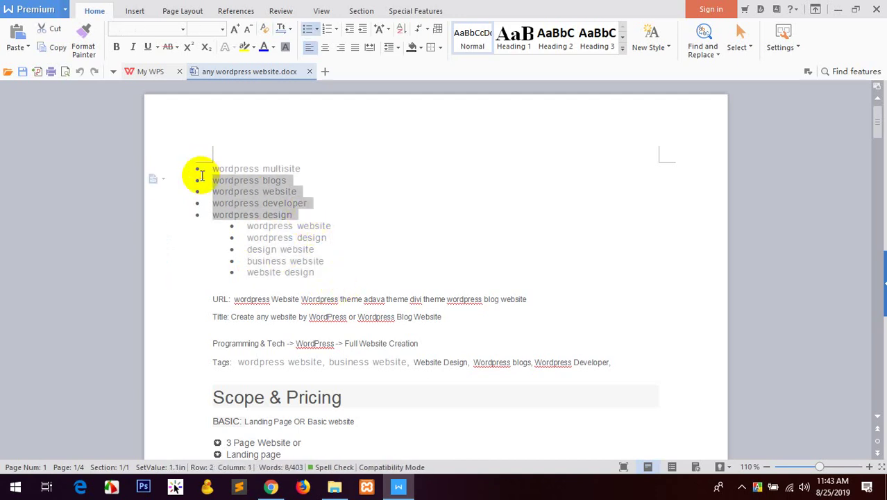
pyautogui.moveTo(336, 208); pyautogui.dragTo(222, 170)
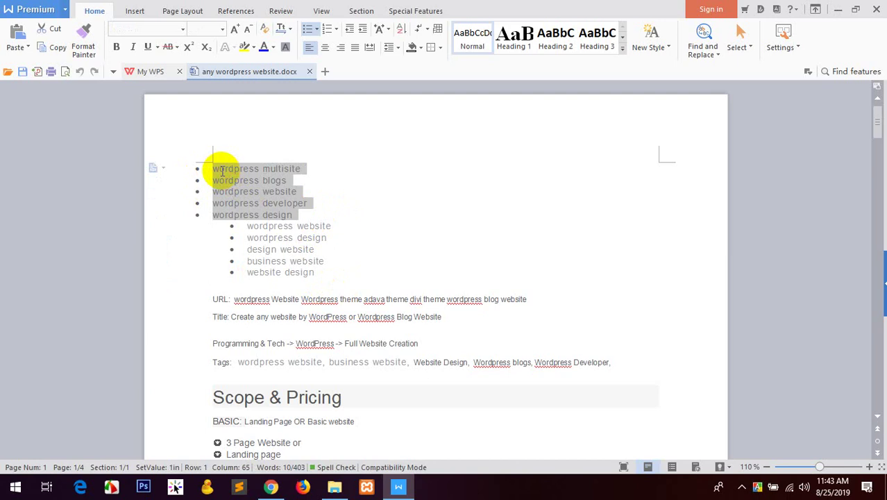
pyautogui.press('Tab')
pyautogui.click(381, 267)
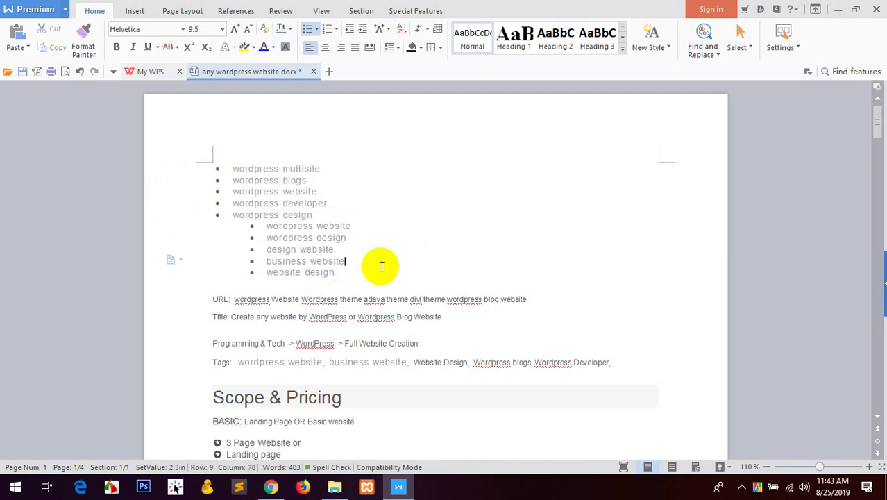
pyautogui.hotkey('ctrl', 's')
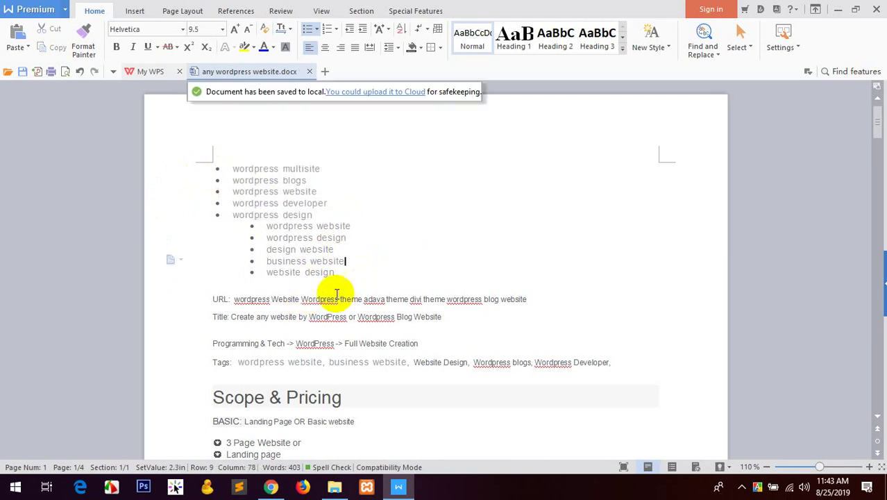
# Select the whole URL keyword line.
pyautogui.press('Down')
pyautogui.press('Down')
pyautogui.press('Down')
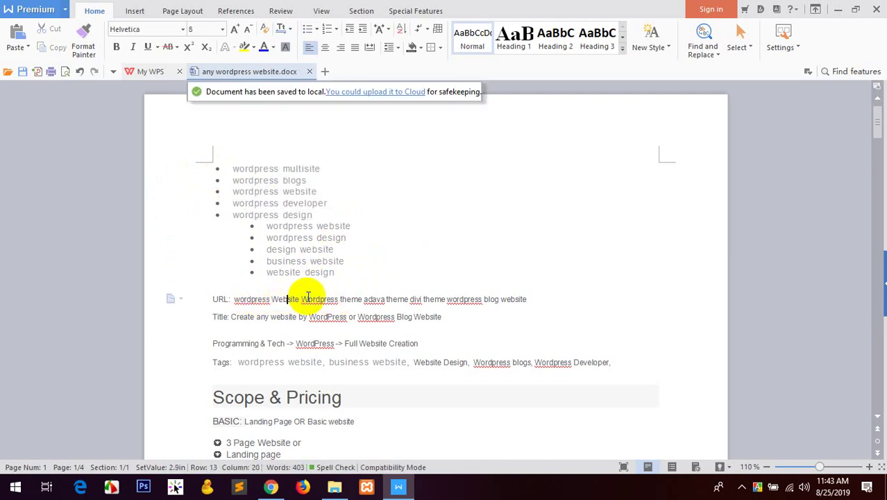
pyautogui.click(375, 298)
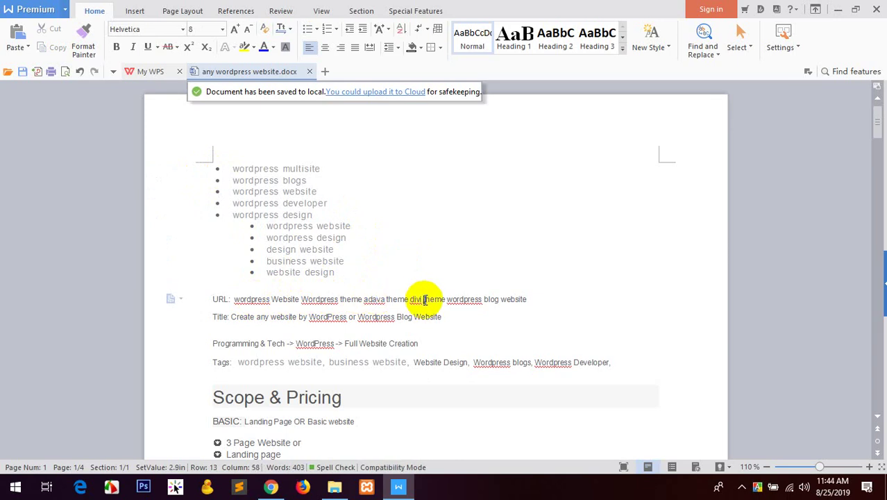
pyautogui.doubleClick(463, 299)
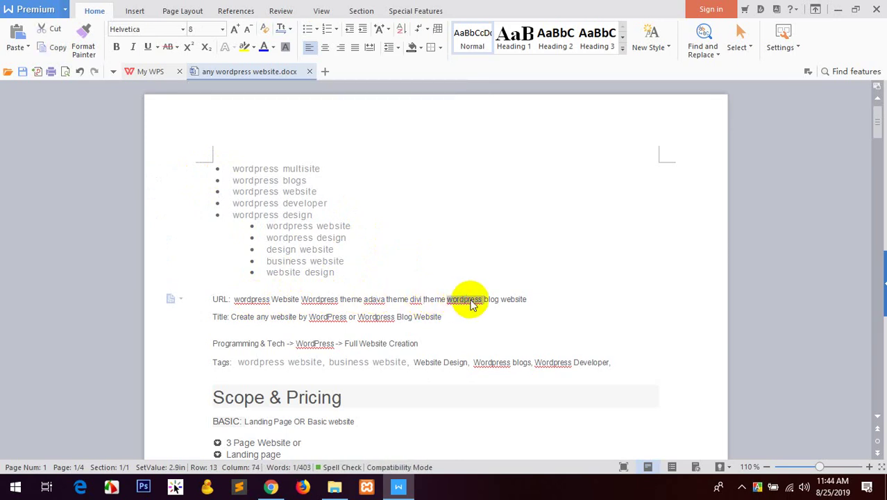
pyautogui.click(501, 299)
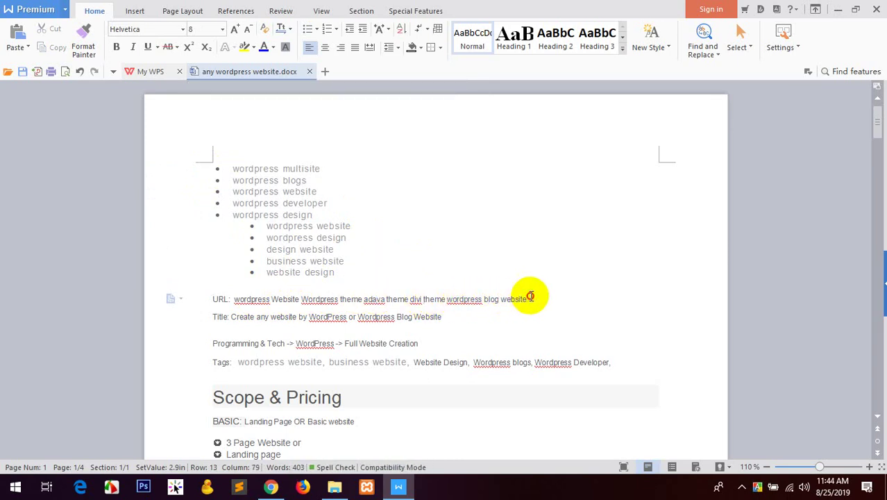
pyautogui.moveTo(527, 299); pyautogui.dragTo(231, 299)
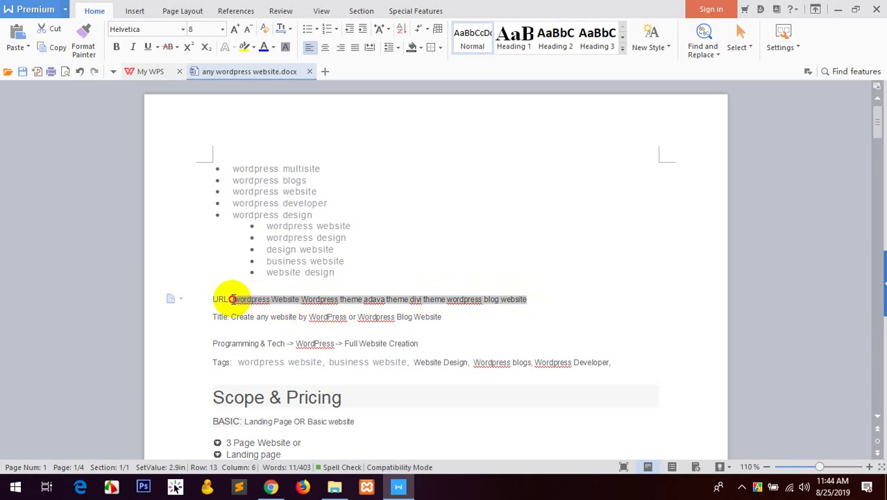
# Paste the copied text as the Fiverr gig title and delete the trailing word 'website'.
pyautogui.click(270, 487)
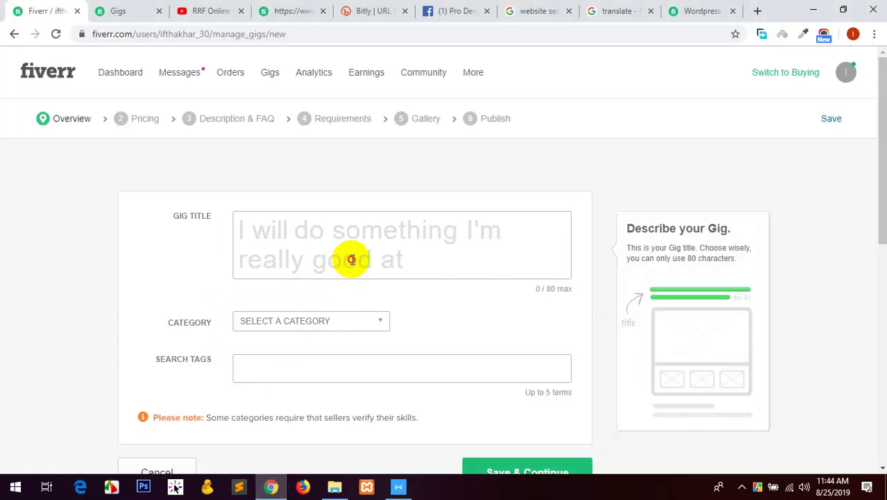
pyautogui.click(352, 259)
pyautogui.hotkey('ctrl', 'v')
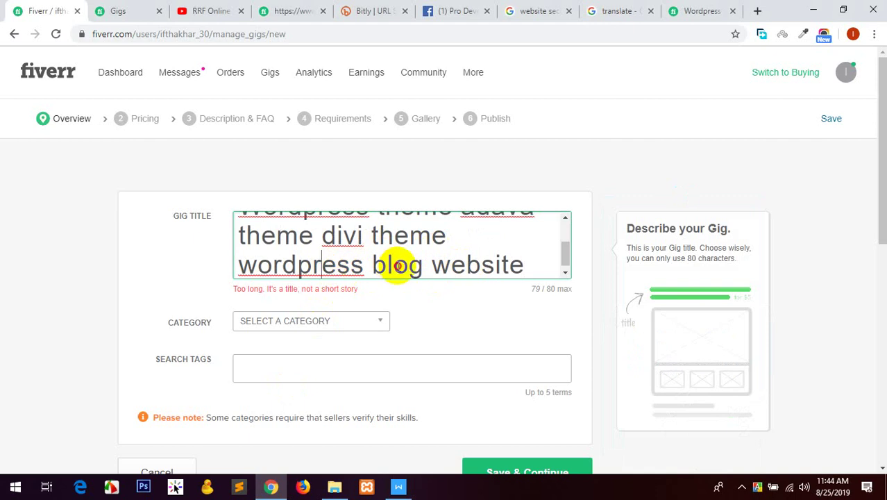
pyautogui.moveTo(427, 264); pyautogui.dragTo(641, 277)
pyautogui.press('BackSpace')
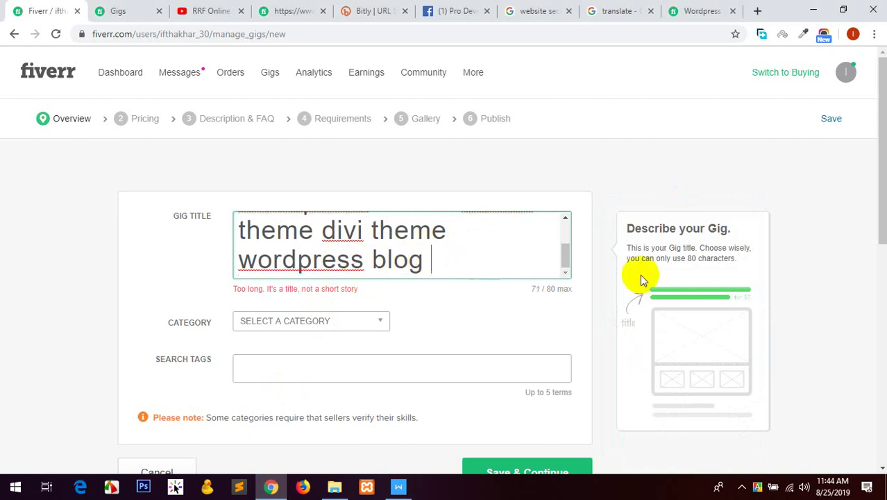
pyautogui.press('BackSpace')
# Type 'ustomi' before 'Wordpress theme' in the gig title.
pyautogui.scroll(3, 422, 255)
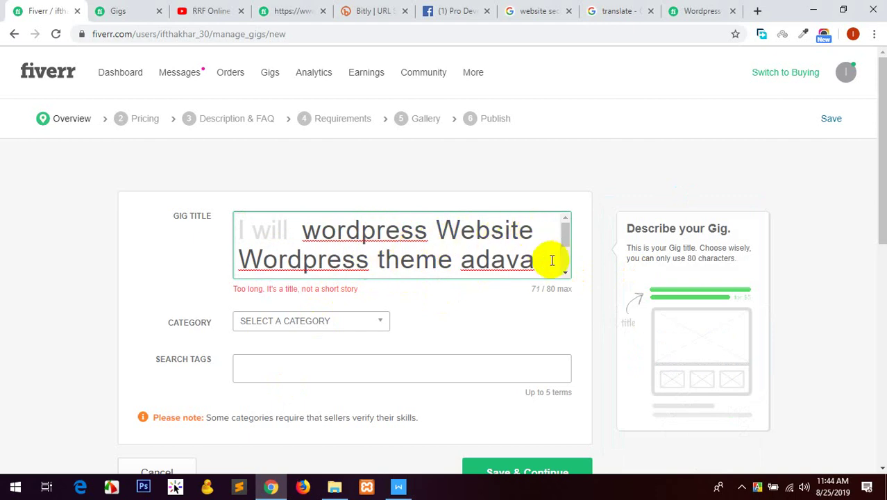
pyautogui.write('ustomi')
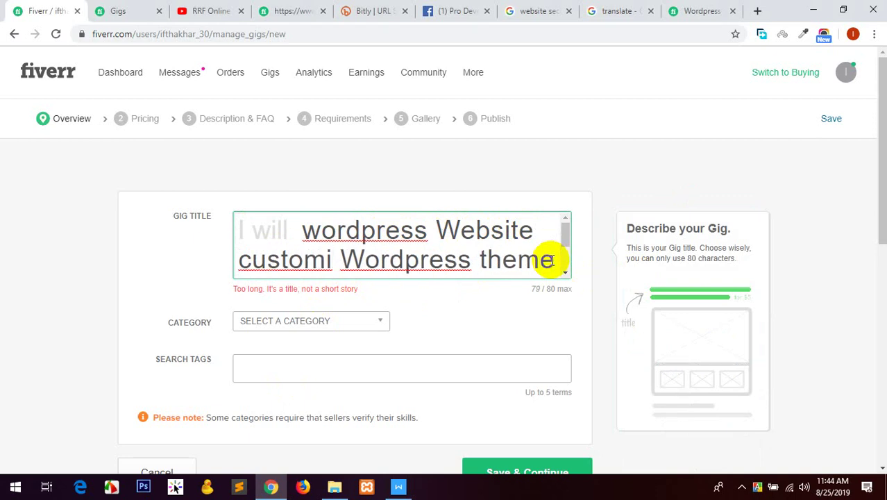
pyautogui.scroll(-2, 548, 259)
# Delete 'website' from the end of the URL line in WPS Writer.
pyautogui.click(399, 486)
pyautogui.click(508, 359)
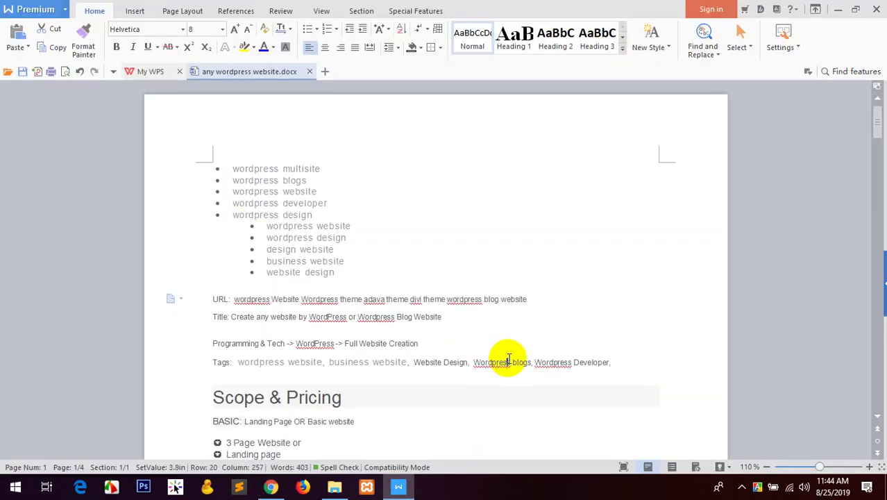
pyautogui.doubleClick(499, 299)
pyautogui.click(501, 299)
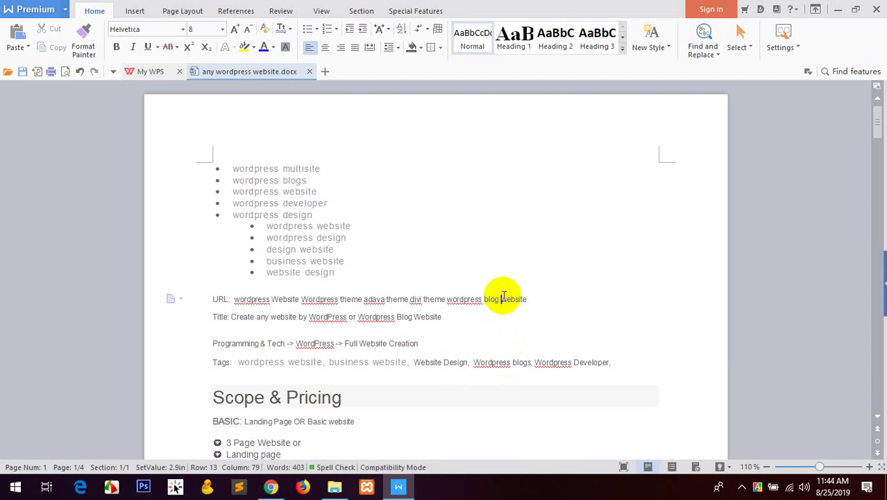
pyautogui.hotkey('shift', 'End')
pyautogui.press('Delete')
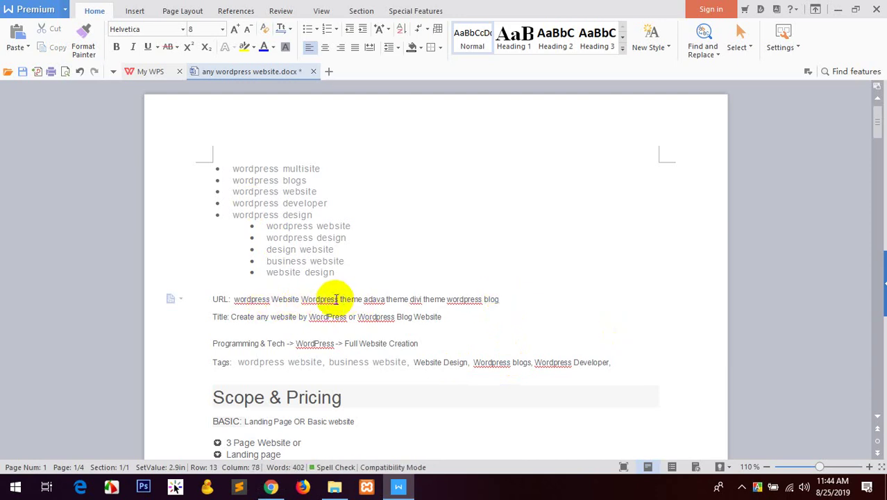
# Insert 'theme customization' into the URL line and remove the extra 'theme' after adava.
pyautogui.doubleClick(253, 299)
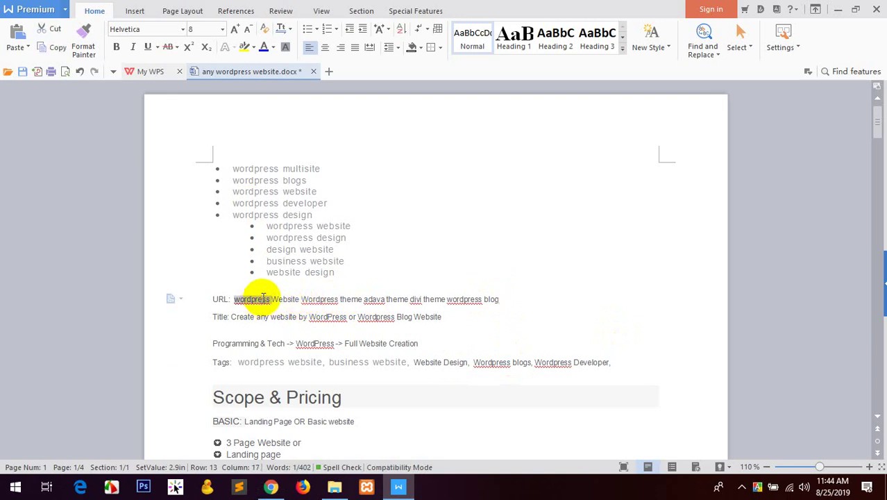
pyautogui.click(288, 299)
pyautogui.click(319, 299)
pyautogui.click(350, 298)
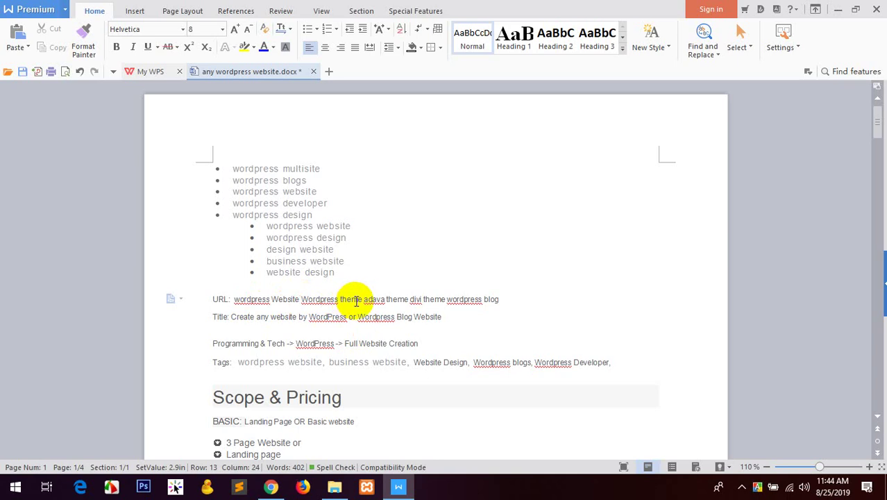
pyautogui.write('theme')
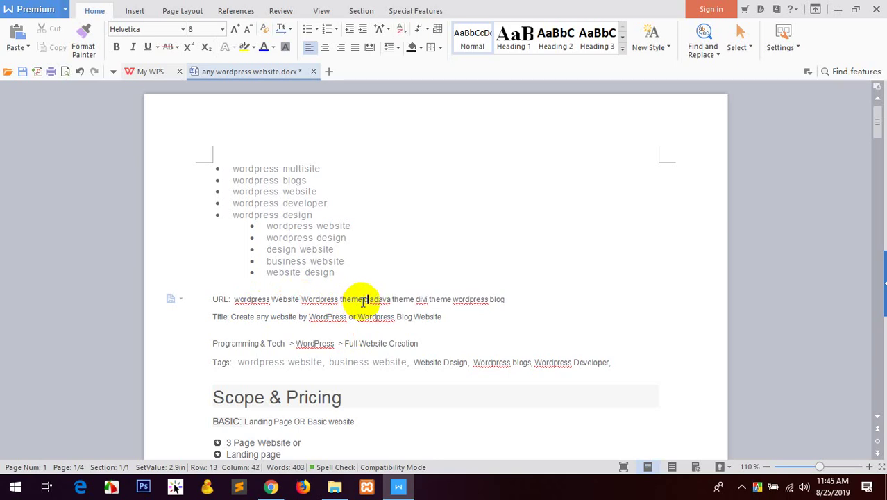
pyautogui.write(' customizat')
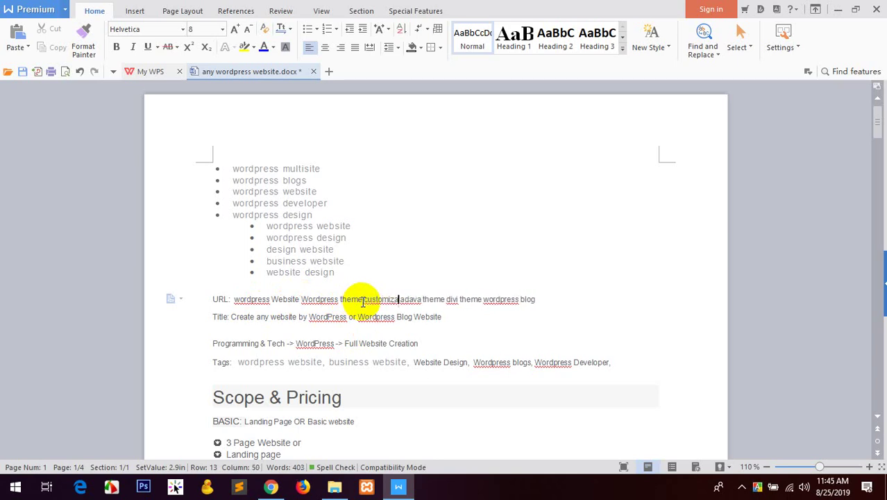
pyautogui.write('ion')
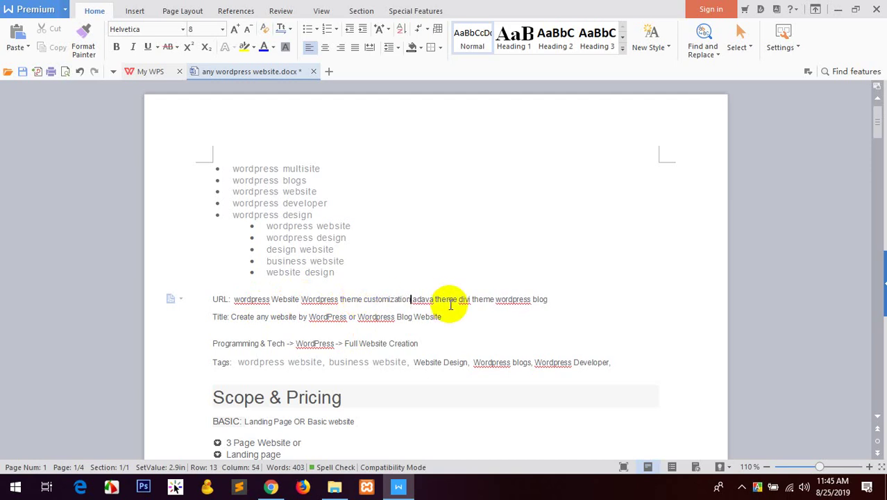
pyautogui.doubleClick(451, 299)
pyautogui.press('BackSpace')
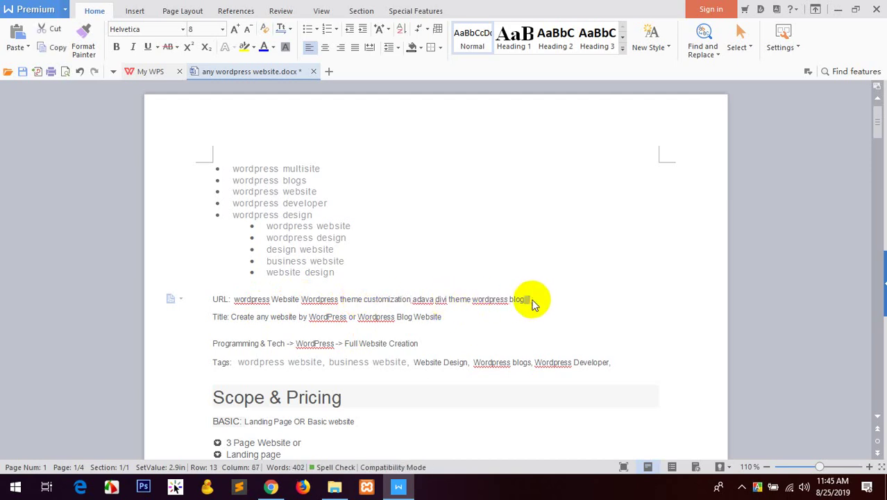
# Replace the Fiverr gig title with the revised URL line.
pyautogui.moveTo(524, 299); pyautogui.dragTo(235, 300)
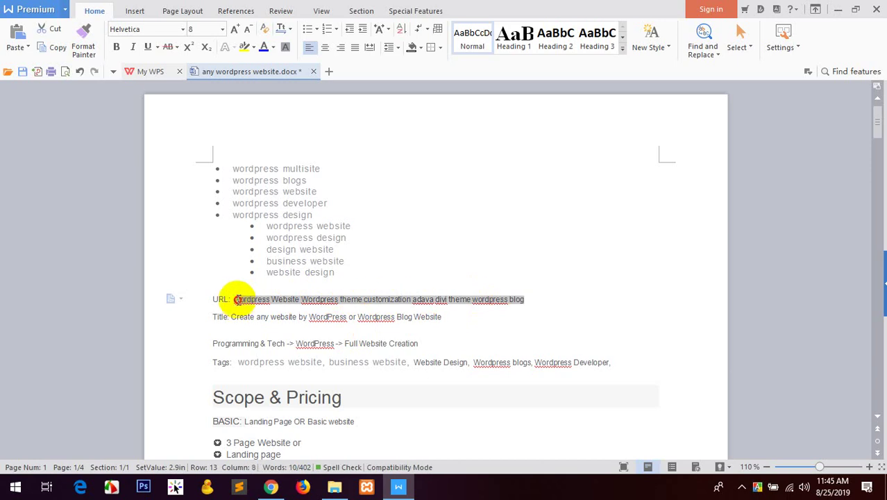
pyautogui.click(271, 486)
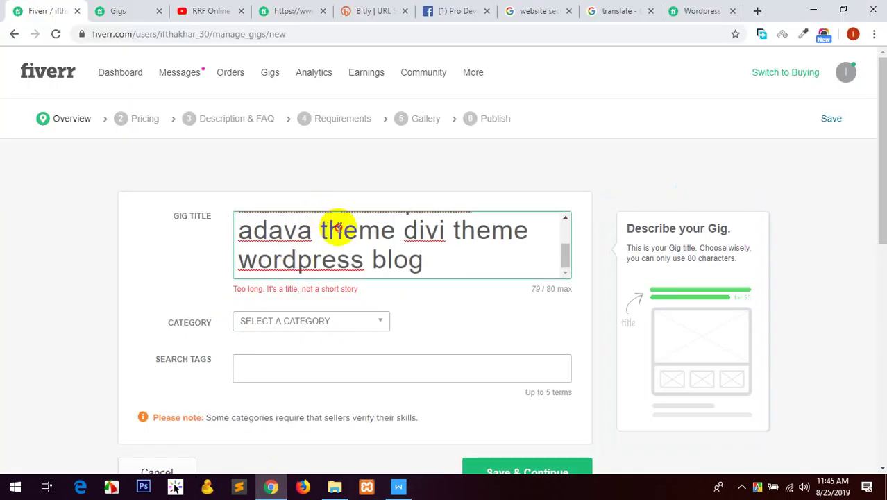
pyautogui.hotkey('ctrl', 'a')
pyautogui.hotkey('ctrl', 'v')
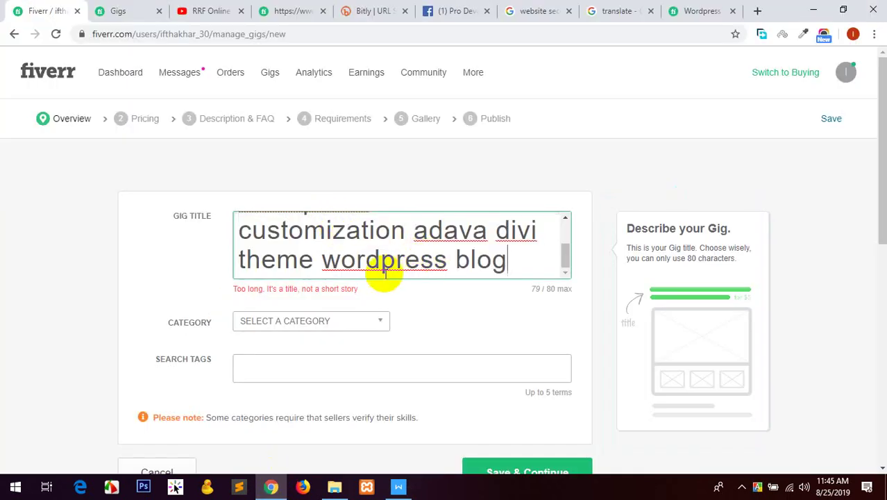
pyautogui.scroll(3, 333, 253)
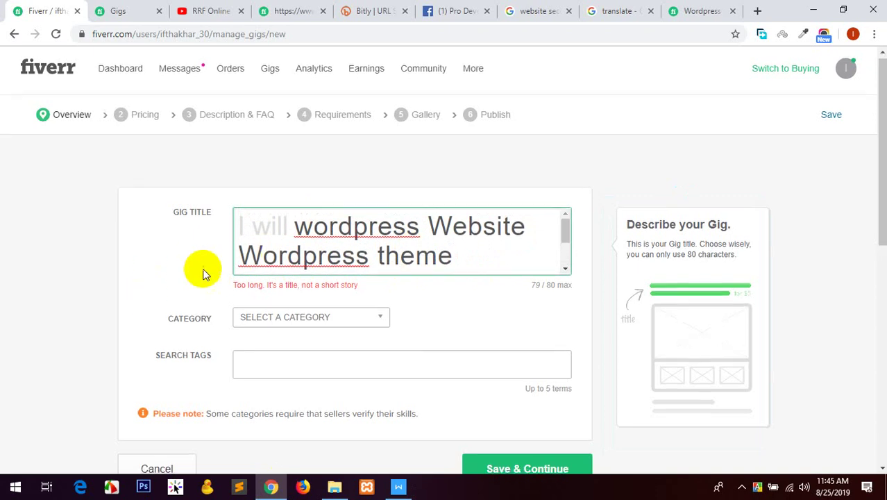
pyautogui.scroll(-2, 208, 264)
pyautogui.click(340, 193)
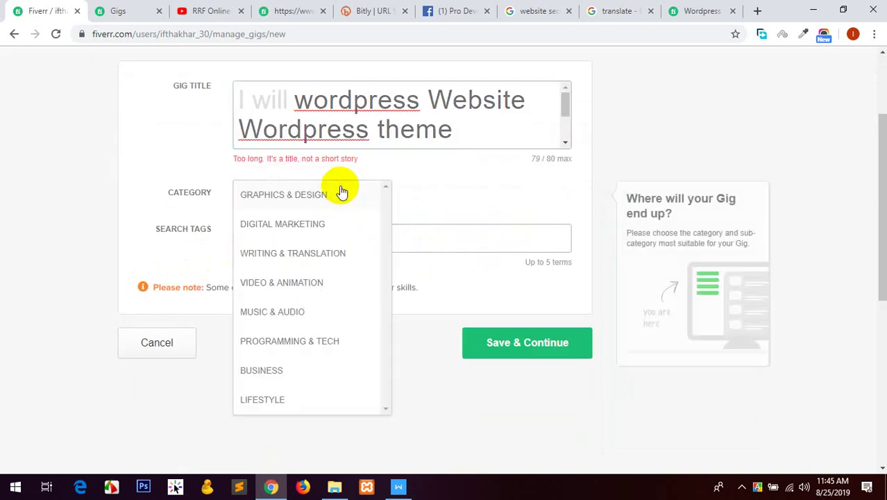
# Set the category to Programming & Tech › WordPress with service type Customization.
pyautogui.click(277, 350)
pyautogui.click(456, 202)
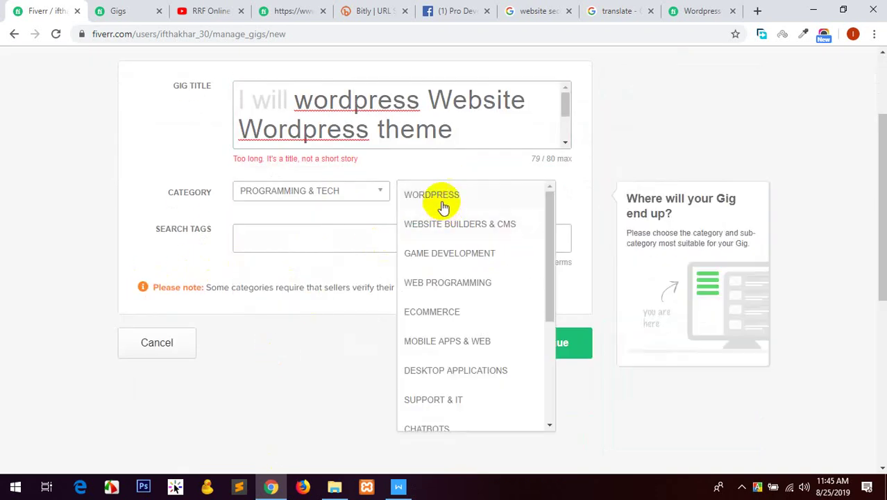
pyautogui.click(440, 201)
pyautogui.click(274, 233)
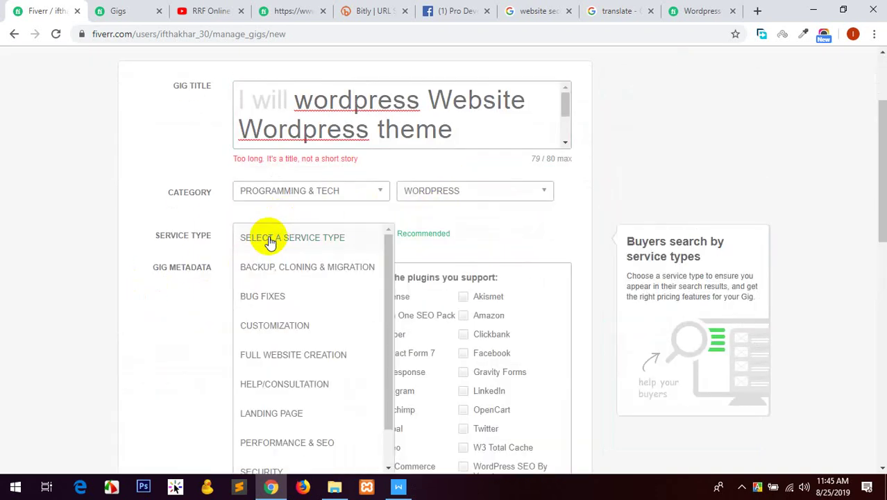
pyautogui.click(282, 326)
# Tick every supported plugin except Akismet, from Adsense and Mailchimp to WooCommerce, Yoast and Amazon.
pyautogui.scroll(-2, 299, 215)
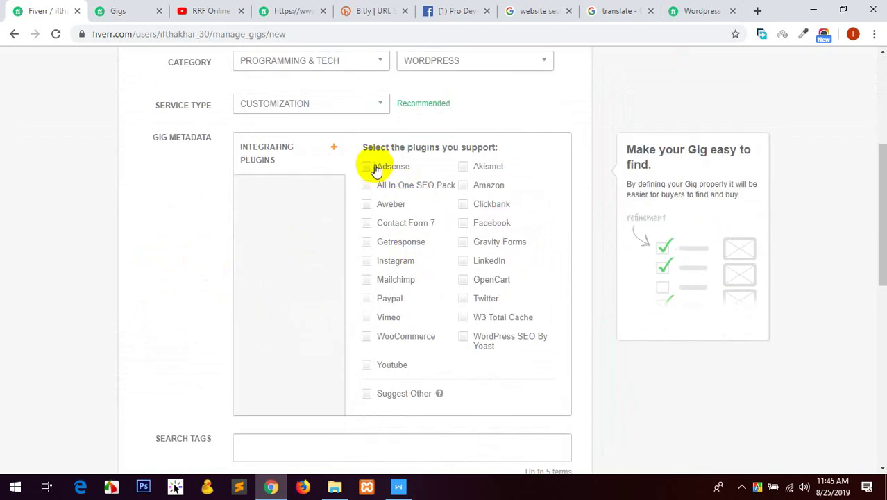
pyautogui.click(376, 168)
pyautogui.click(375, 187)
pyautogui.click(375, 205)
pyautogui.click(377, 224)
pyautogui.click(379, 242)
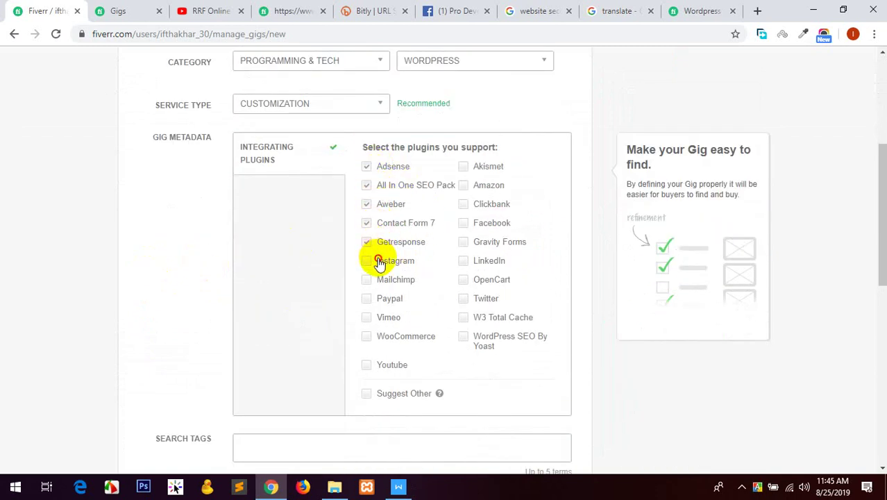
pyautogui.click(380, 261)
pyautogui.click(385, 286)
pyautogui.click(388, 303)
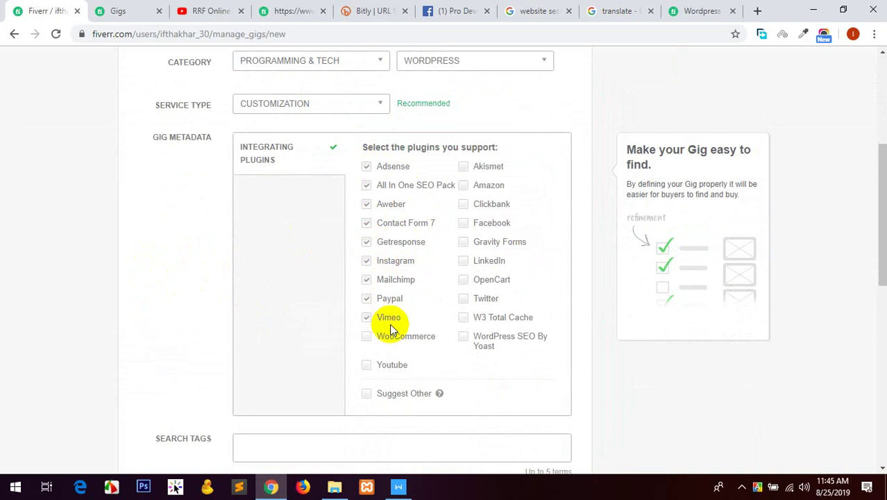
pyautogui.click(392, 363)
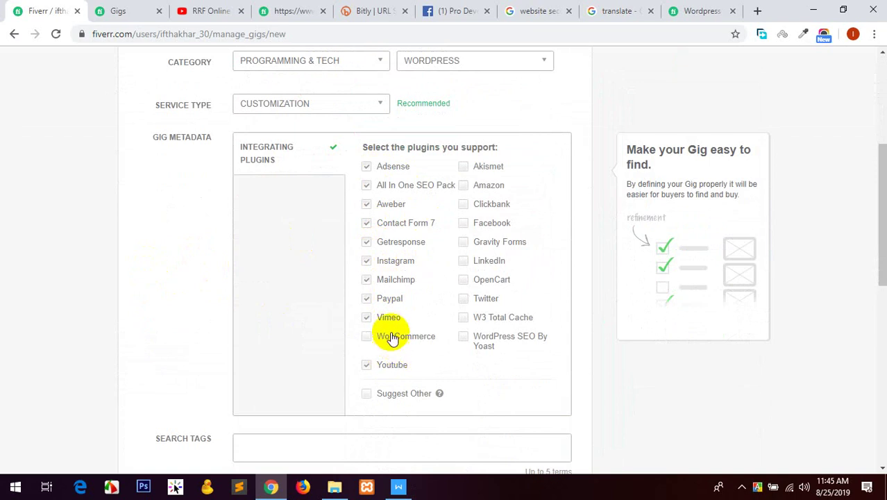
pyautogui.click(392, 338)
pyautogui.click(480, 337)
pyautogui.click(489, 317)
pyautogui.click(486, 298)
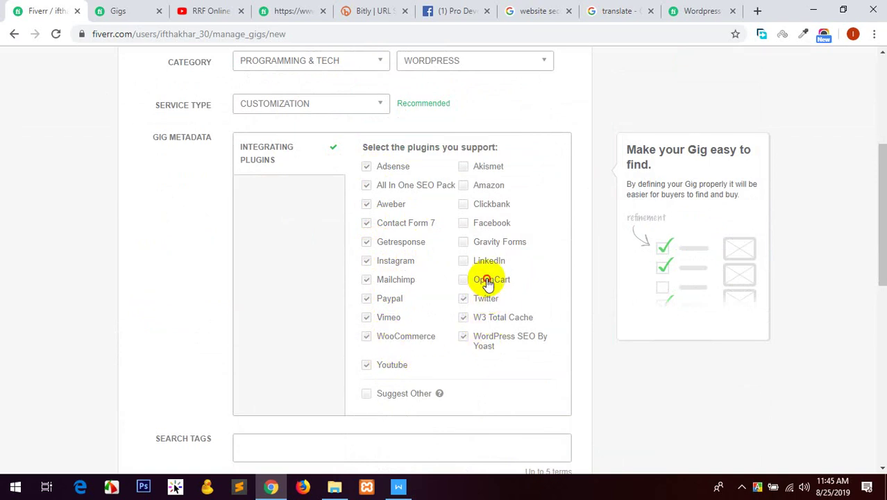
pyautogui.click(488, 280)
pyautogui.click(490, 263)
pyautogui.click(491, 224)
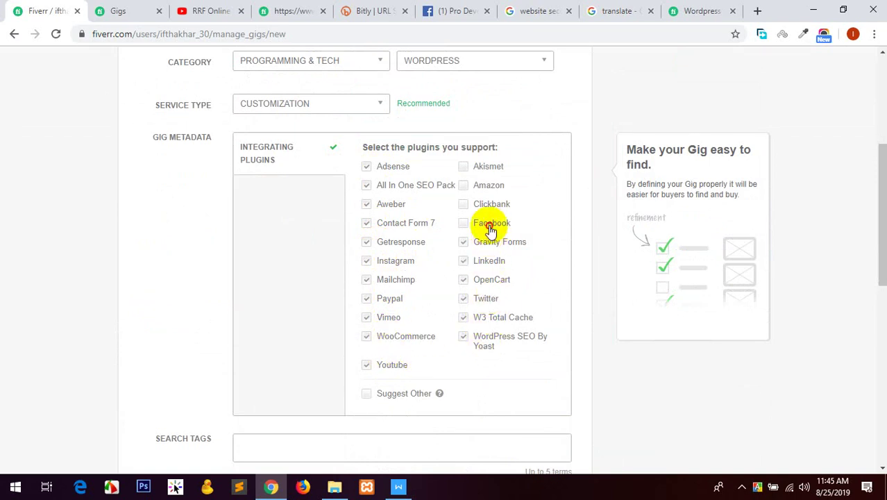
pyautogui.click(491, 206)
pyautogui.click(489, 186)
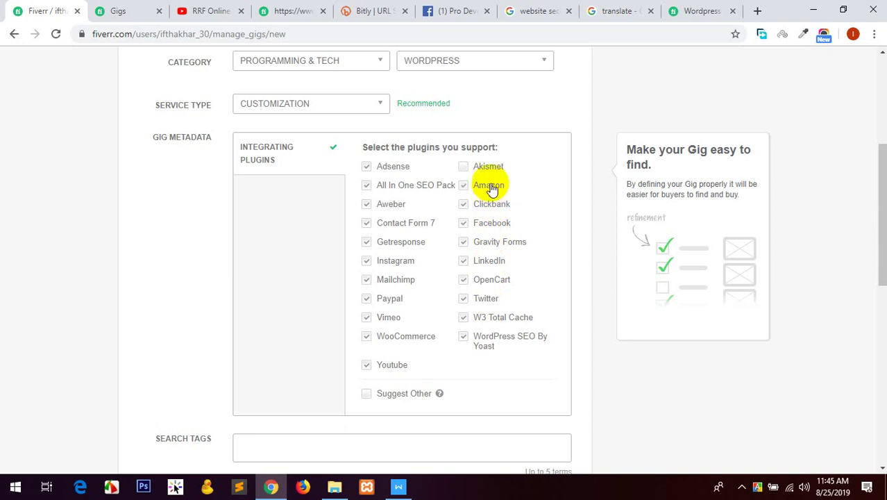
pyautogui.click(490, 170)
pyautogui.scroll(-3, 254, 245)
pyautogui.scroll(-3, 254, 245)
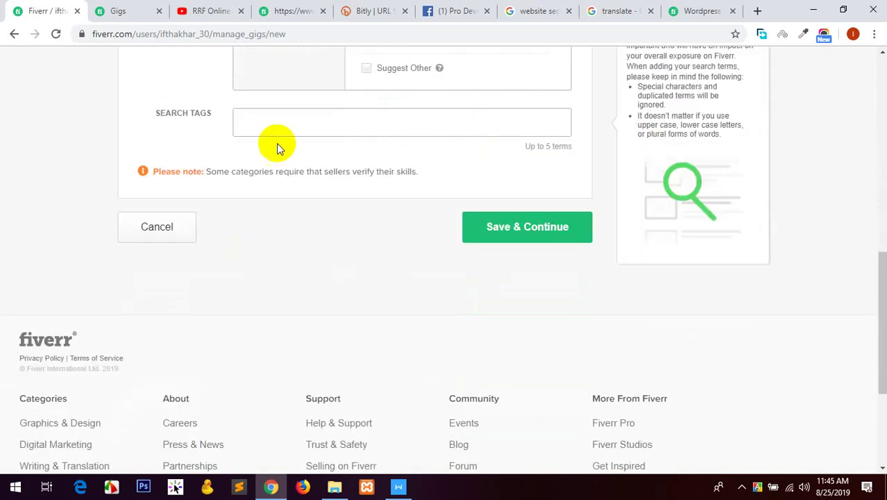
# Add 'wordpress website' from the document's Tags line as the first search tag.
pyautogui.click(276, 128)
pyautogui.click(398, 486)
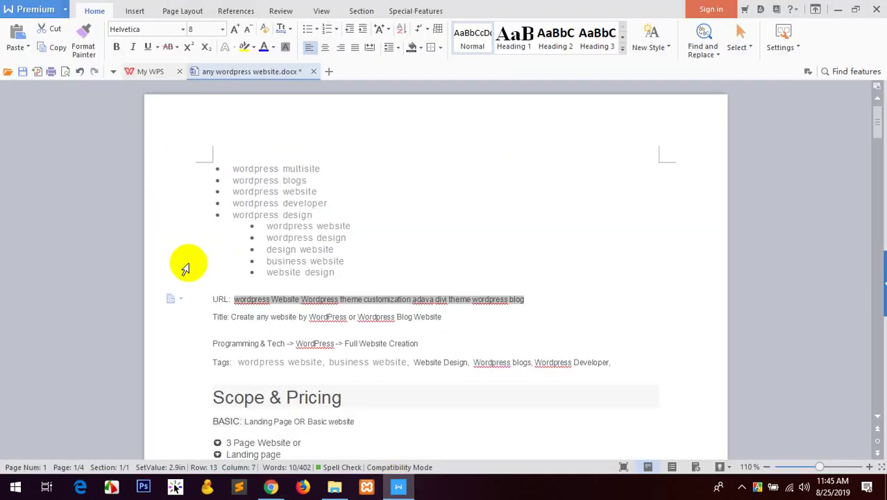
pyautogui.scroll(-1, 184, 262)
pyautogui.moveTo(322, 326); pyautogui.dragTo(240, 329)
pyautogui.hotkey('ctrl', 'c')
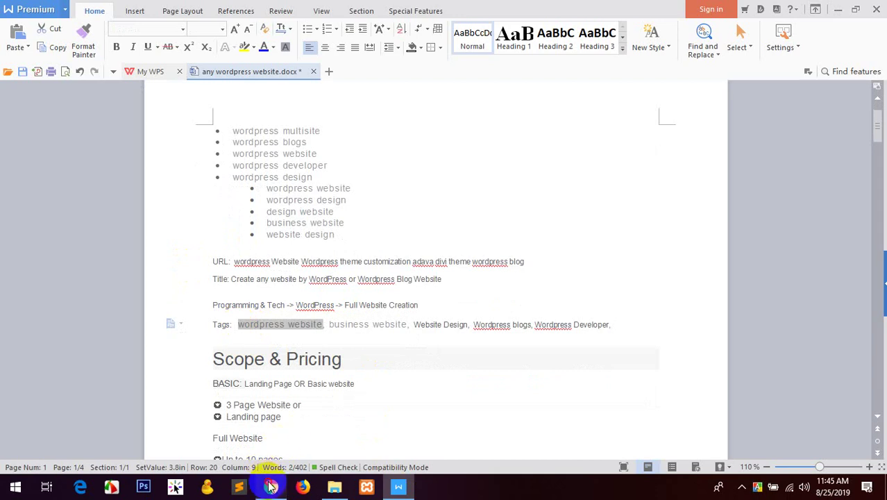
pyautogui.click(270, 486)
pyautogui.hotkey('ctrl', 'v')
pyautogui.press('Return')
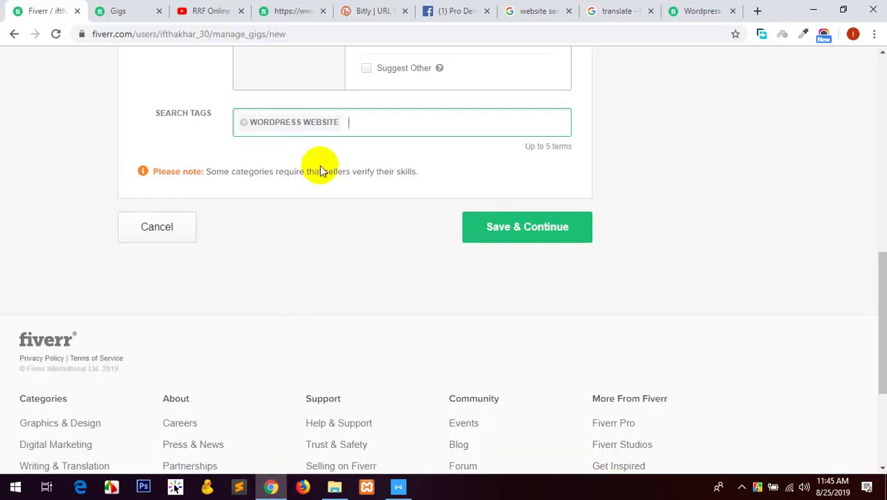
# Add 'business website' and 'Wordpress blogs' as search tags.
pyautogui.click(398, 487)
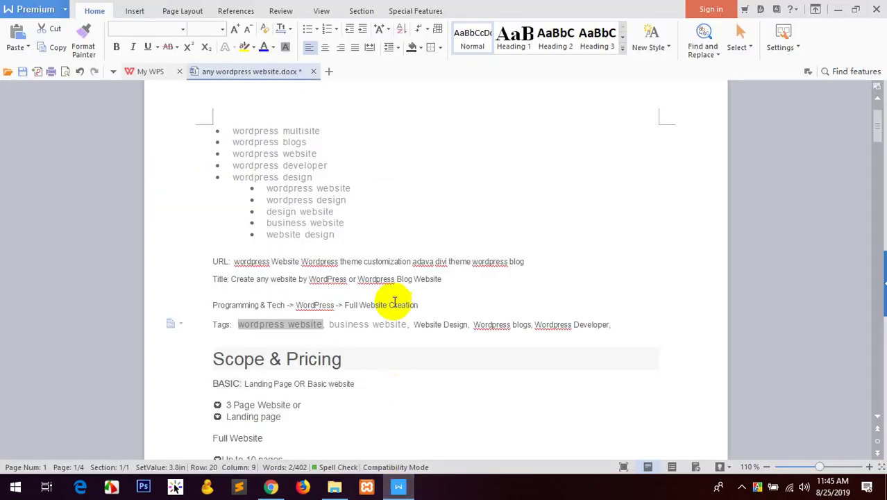
pyautogui.moveTo(406, 323); pyautogui.dragTo(336, 323)
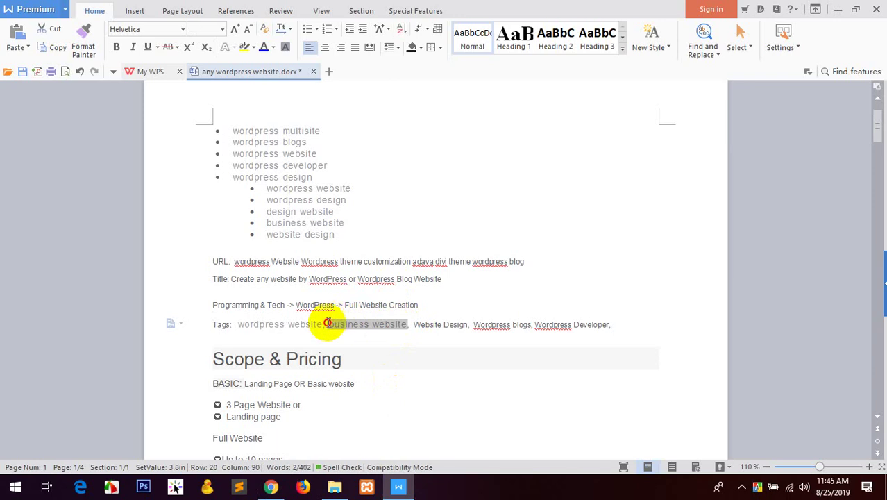
pyautogui.click(271, 486)
pyautogui.press('Return')
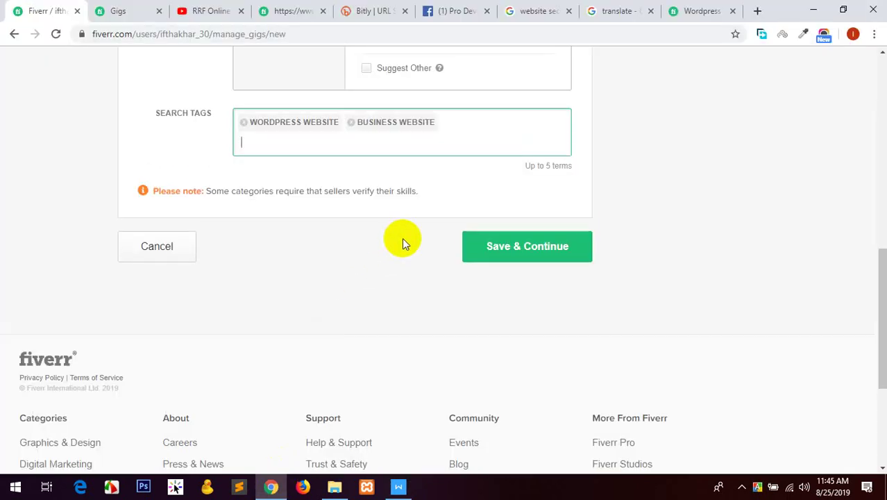
pyautogui.click(400, 488)
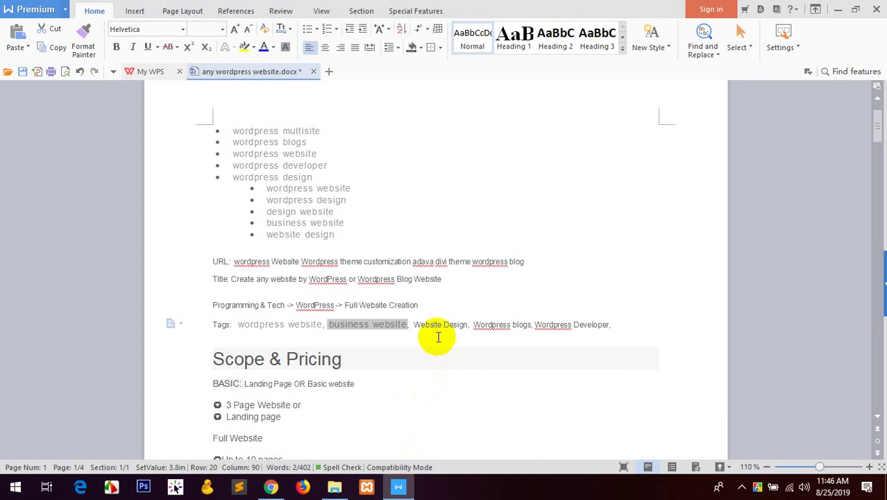
pyautogui.moveTo(530, 324); pyautogui.dragTo(476, 331)
pyautogui.hotkey('ctrl', 'c')
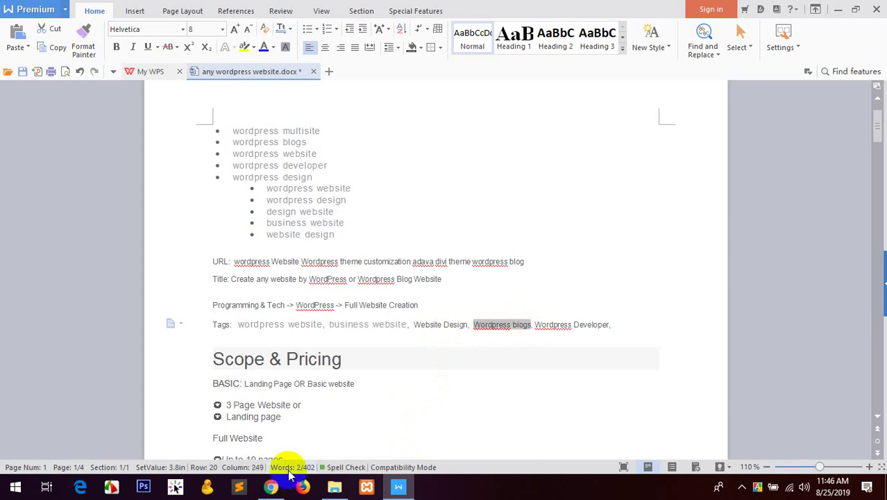
pyautogui.click(271, 485)
pyautogui.hotkey('ctrl', 'v')
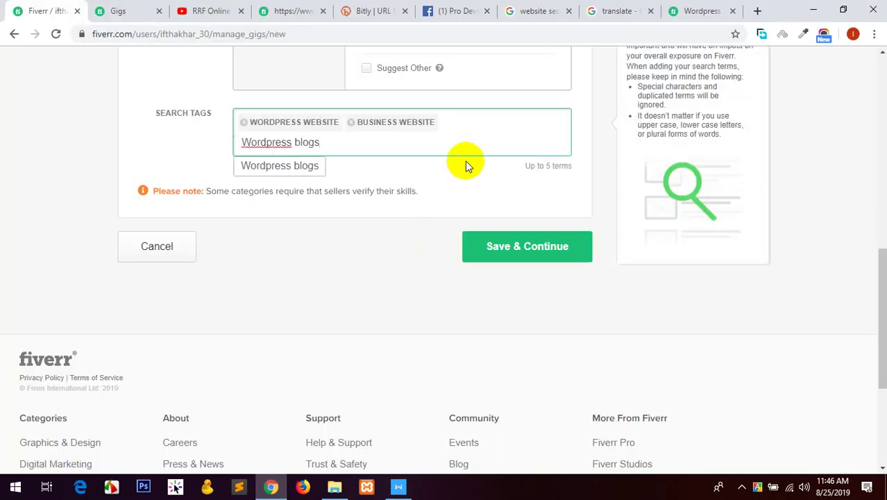
pyautogui.click(297, 165)
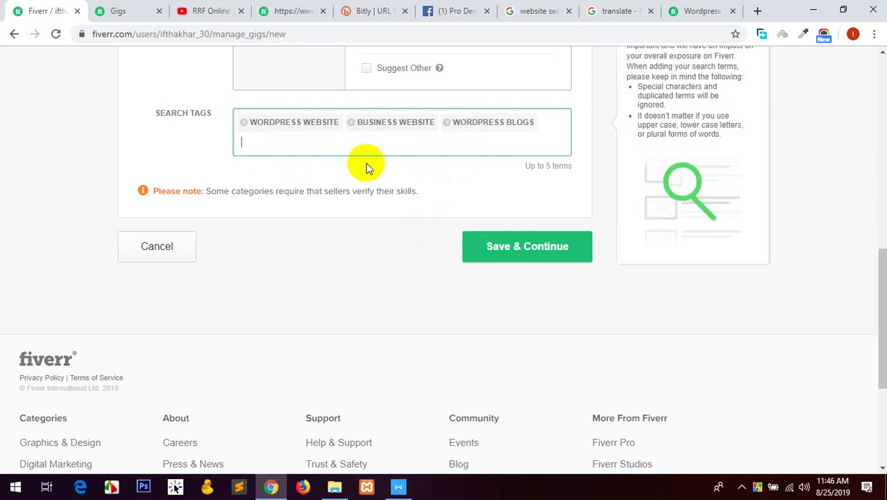
# Add 'theme customization' as the fourth search tag.
pyautogui.write('wordpress customizat')
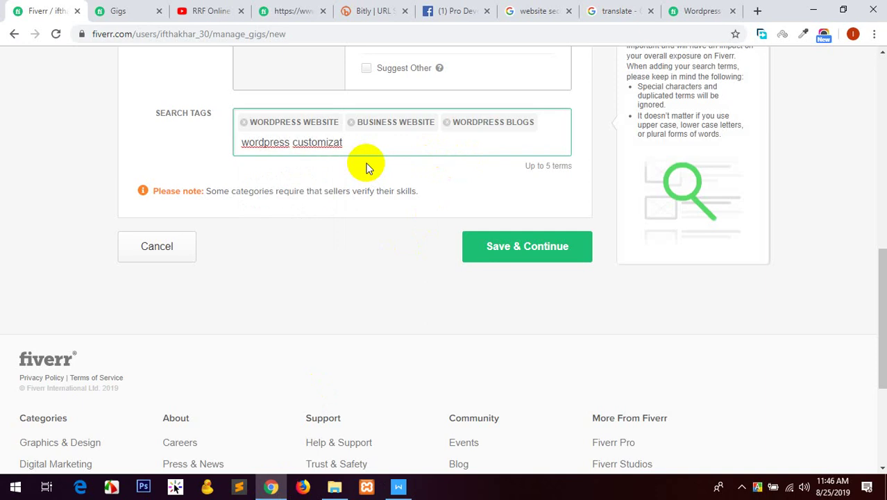
pyautogui.press('BackSpace')
pyautogui.press('BackSpace')
pyautogui.press('BackSpace')
pyautogui.press('BackSpace')
pyautogui.press('BackSpace')
pyautogui.press('BackSpace')
pyautogui.press('BackSpace')
pyautogui.press('BackSpace')
pyautogui.press('BackSpace')
pyautogui.press('BackSpace')
pyautogui.press('BackSpace')
pyautogui.press('BackSpace')
pyautogui.press('BackSpace')
pyautogui.press('BackSpace')
pyautogui.press('BackSpace')
pyautogui.press('BackSpace')
pyautogui.press('BackSpace')
pyautogui.press('BackSpace')
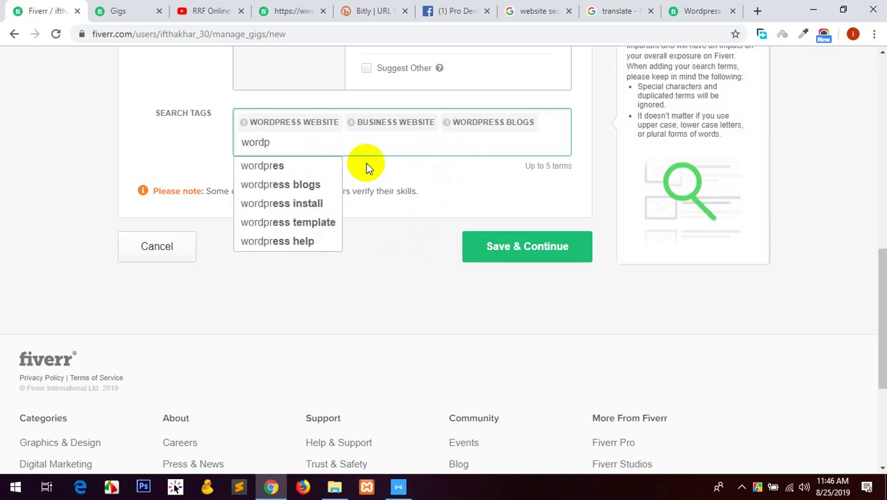
pyautogui.write('theme customization')
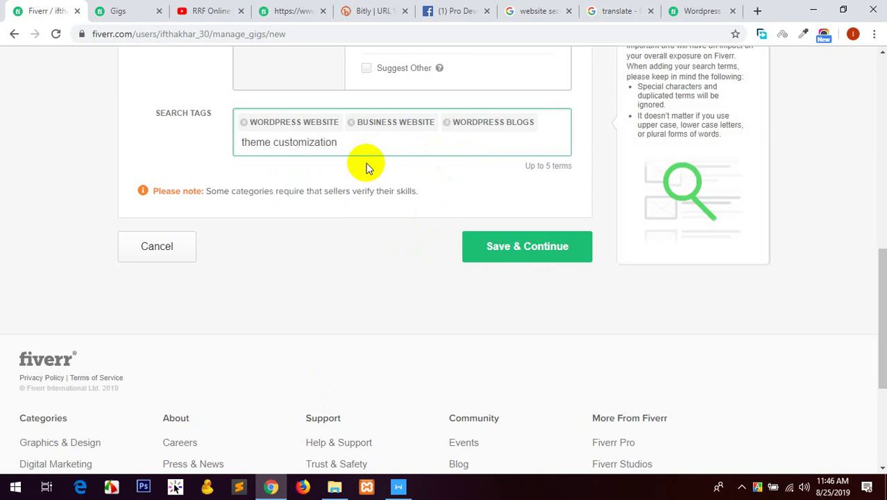
pyautogui.press('Return')
# Add 'Wordpress Developer' as a search tag and save the overview.
pyautogui.click(399, 487)
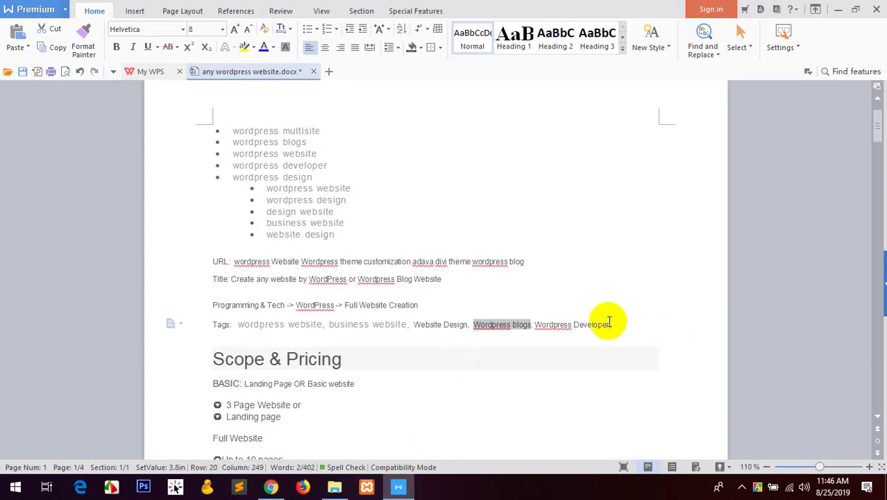
pyautogui.moveTo(610, 325); pyautogui.dragTo(535, 324)
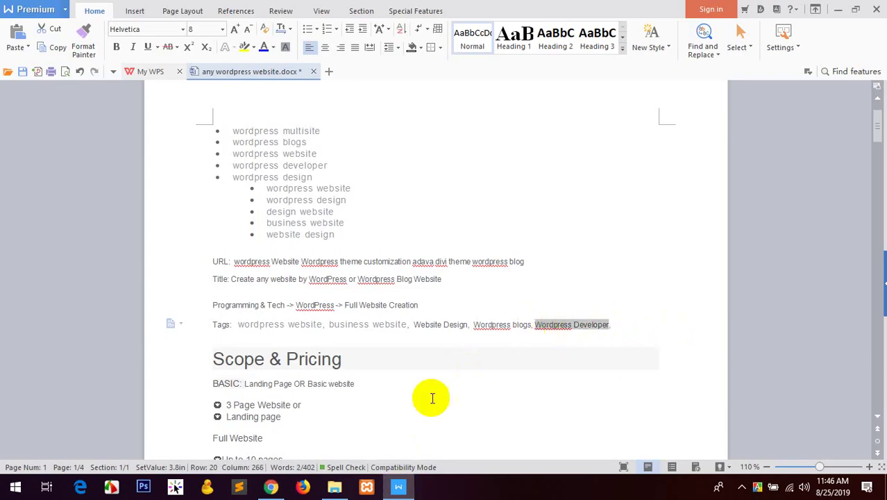
pyautogui.click(281, 490)
pyautogui.hotkey('ctrl', 'v')
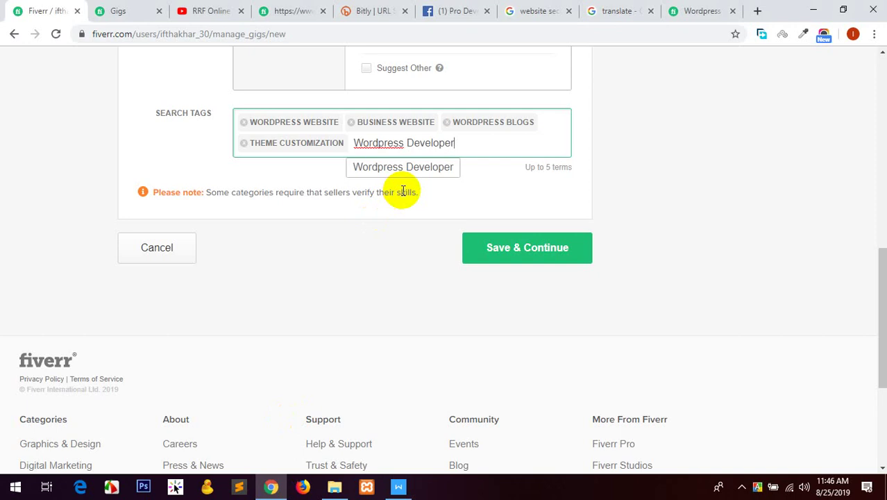
pyautogui.click(422, 169)
pyautogui.click(545, 239)
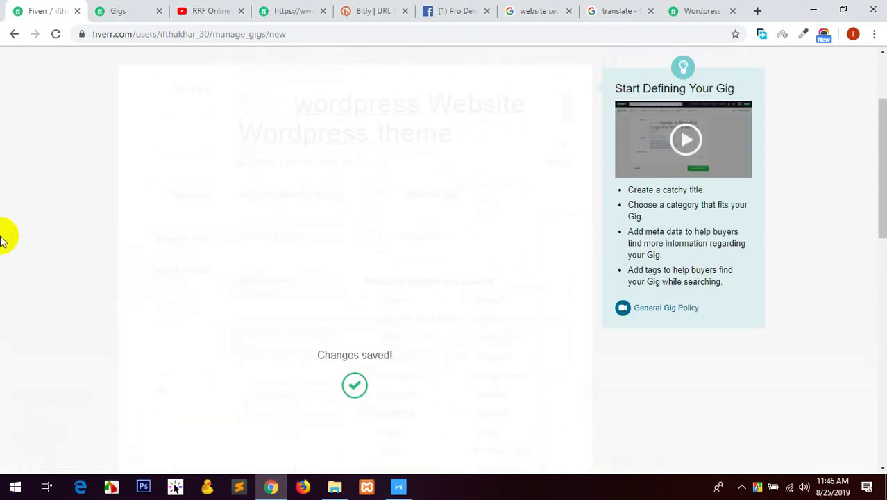
# Reopen the Overview step and select the new title text in the WPS notes.
pyautogui.click(70, 125)
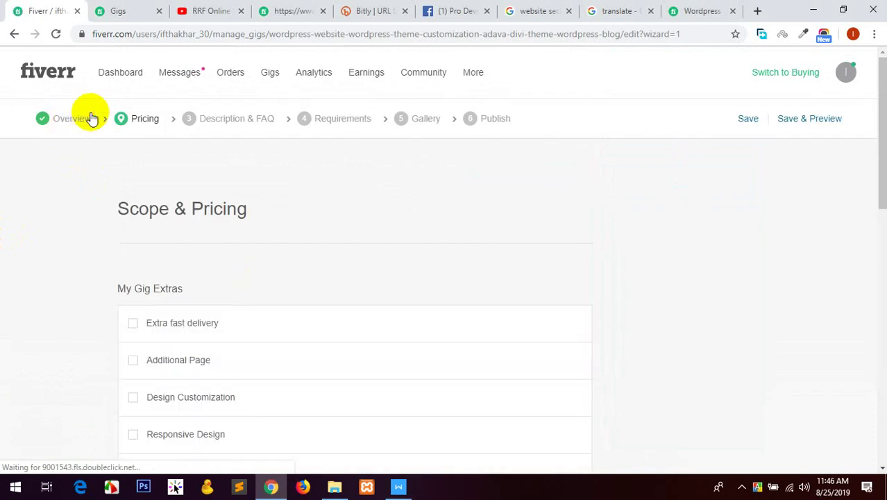
pyautogui.click(62, 118)
pyautogui.click(404, 219)
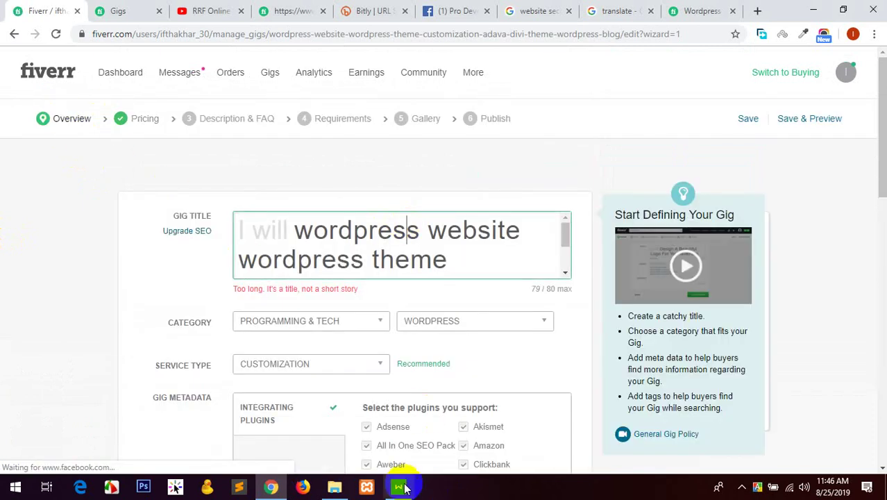
pyautogui.click(400, 487)
pyautogui.scroll(1, 372, 198)
pyautogui.scroll(-1, 370, 196)
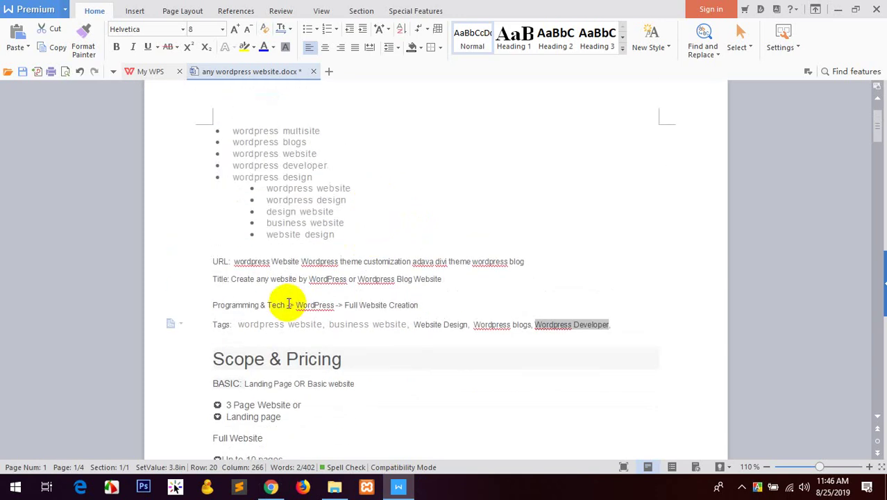
pyautogui.moveTo(232, 278); pyautogui.dragTo(442, 278)
pyautogui.hotkey('ctrl', 'c')
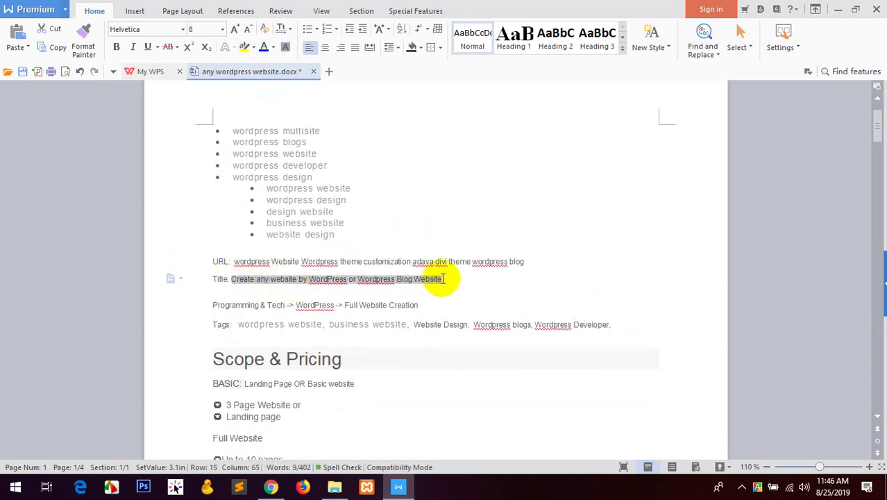
# Replace the gig title with 'Create any website by WordPress or Wordpress Blog Website' and save.
pyautogui.click(271, 486)
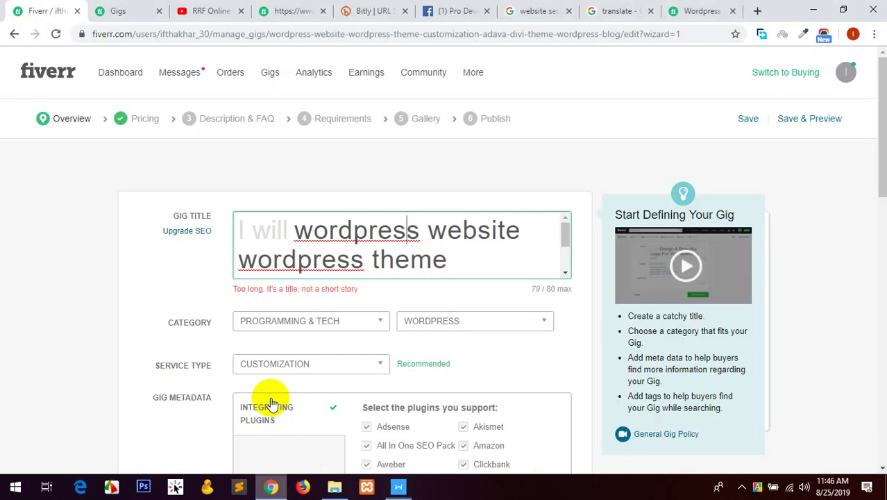
pyautogui.click(351, 259)
pyautogui.hotkey('ctrl', 'a')
pyautogui.hotkey('ctrl', 'v')
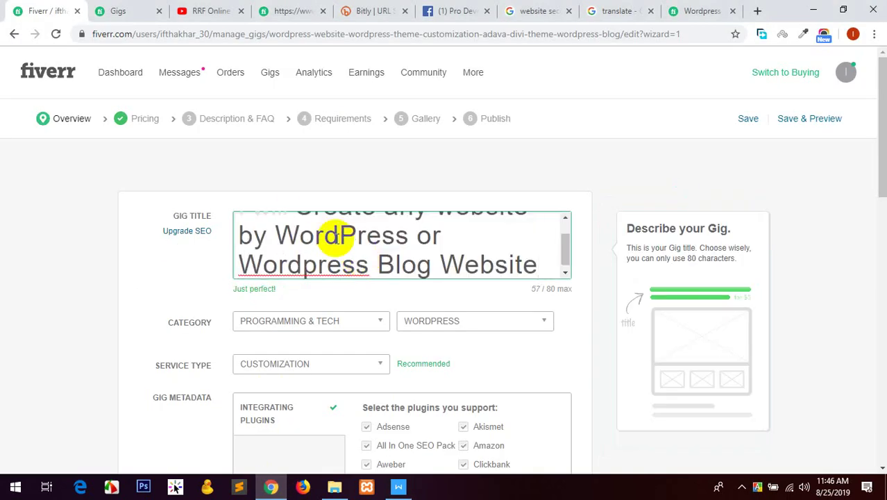
pyautogui.scroll(2, 316, 229)
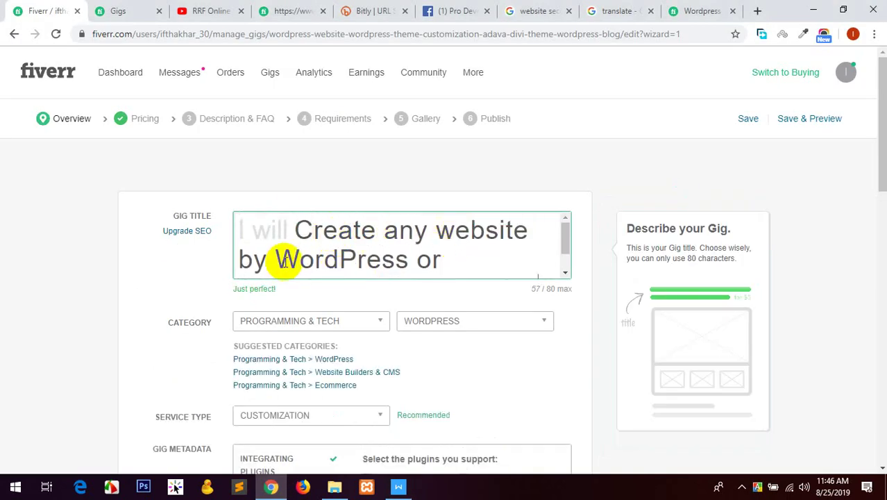
pyautogui.scroll(-1, 302, 240)
pyautogui.scroll(-1, 431, 251)
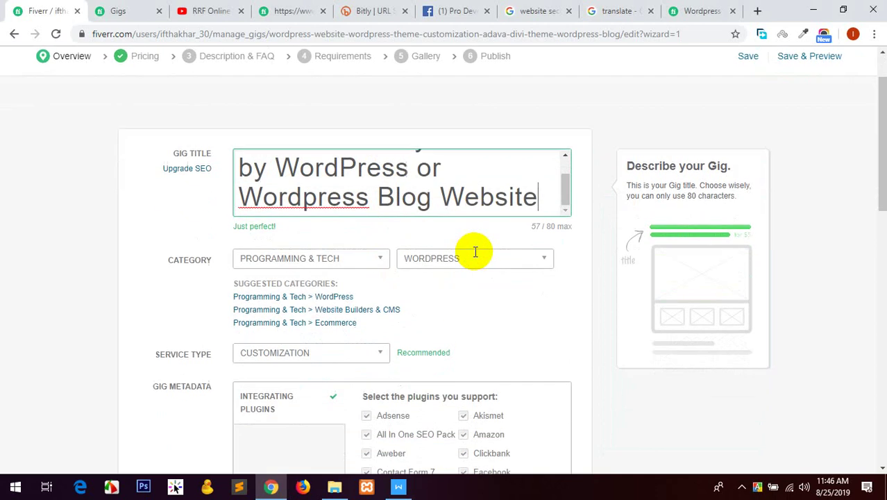
pyautogui.scroll(-7, 435, 264)
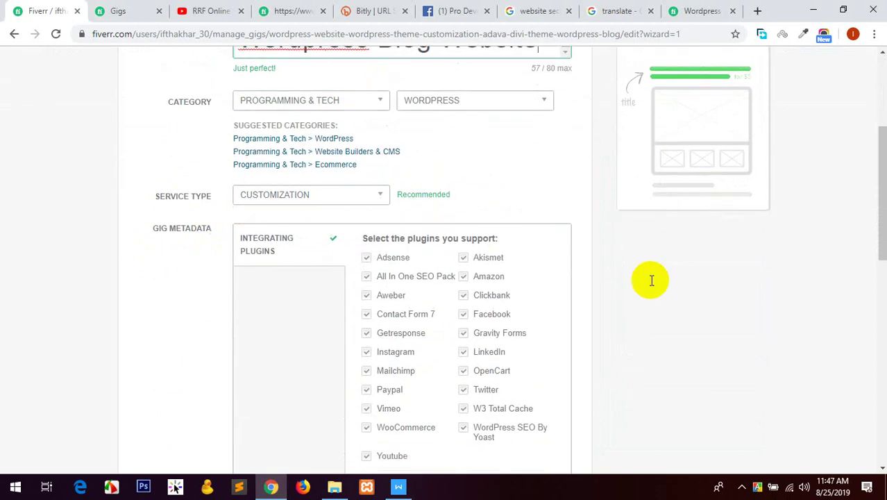
pyautogui.click(569, 368)
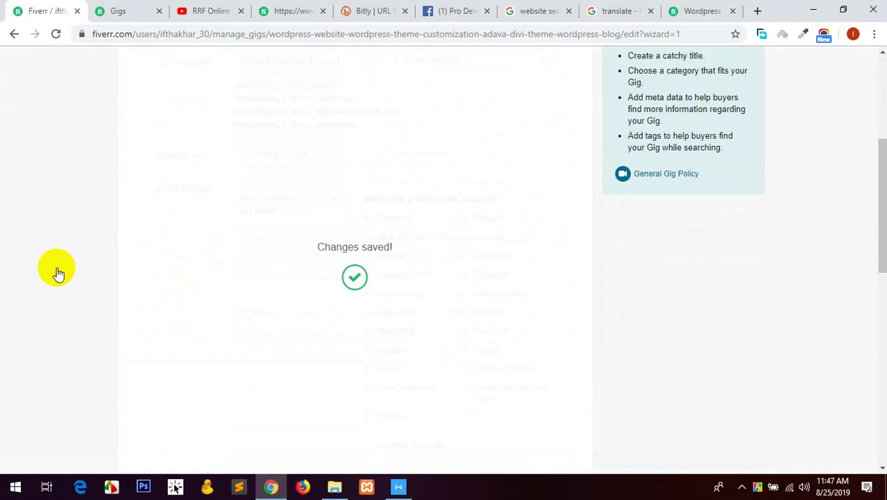
pyautogui.click(65, 120)
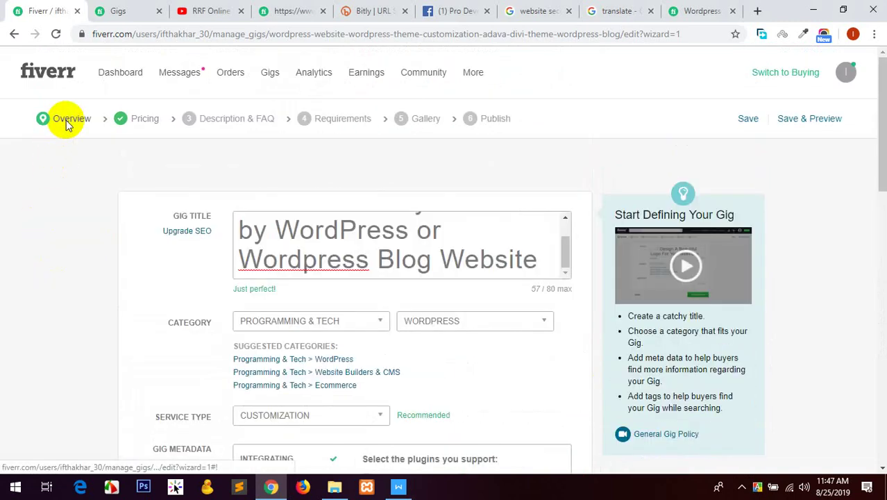
# Replace the SEO title with 'wordpress theme customization blog website e-store', trimmed to 50/50 characters.
pyautogui.click(173, 231)
pyautogui.scroll(-1, 477, 276)
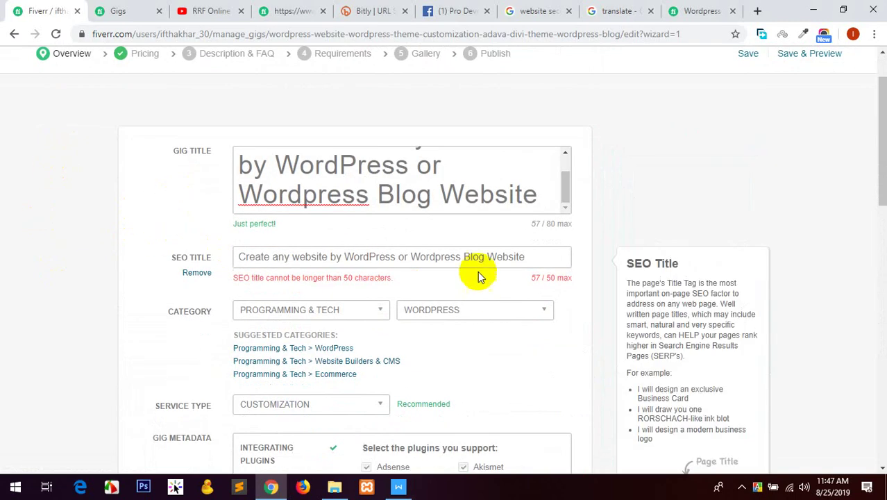
pyautogui.moveTo(519, 257); pyautogui.dragTo(204, 257)
pyautogui.write('wo')
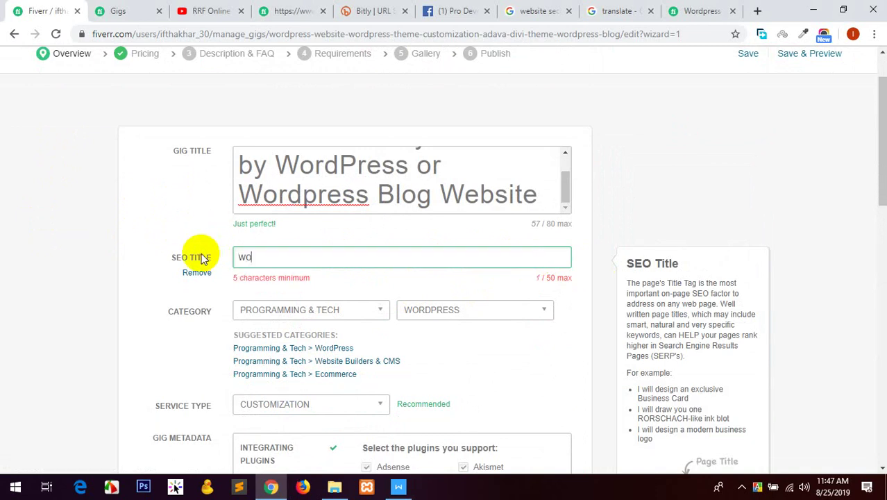
pyautogui.write('rdpress theme customization')
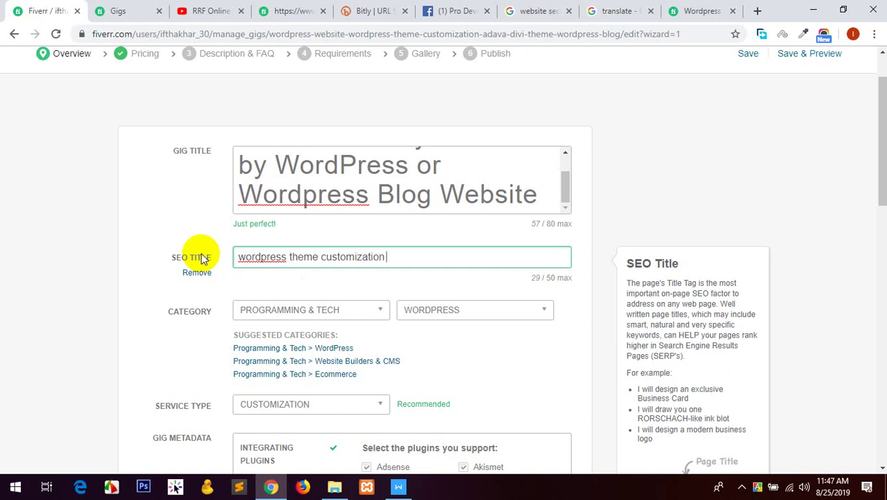
pyautogui.write('log website wooco')
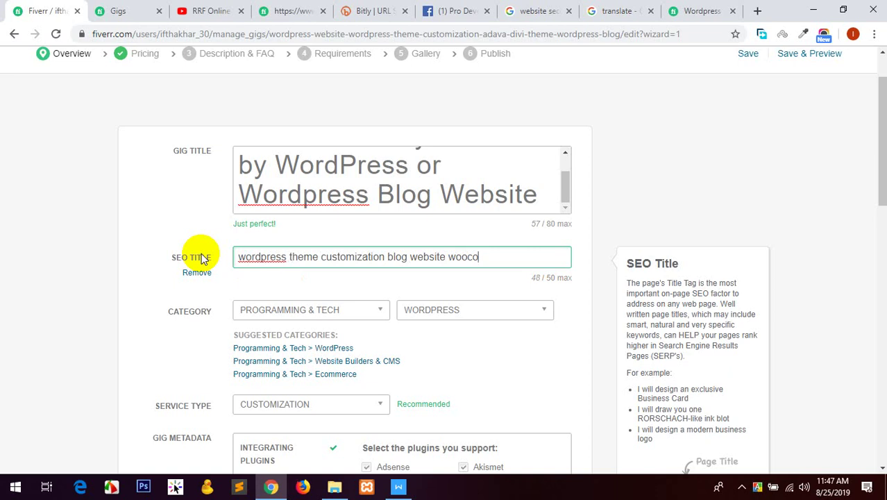
pyautogui.press('BackSpace')
pyautogui.write('mme')
pyautogui.press('BackSpace')
pyautogui.press('BackSpace')
pyautogui.press('BackSpace')
pyautogui.press('BackSpace')
pyautogui.write('bu')
pyautogui.press('BackSpace')
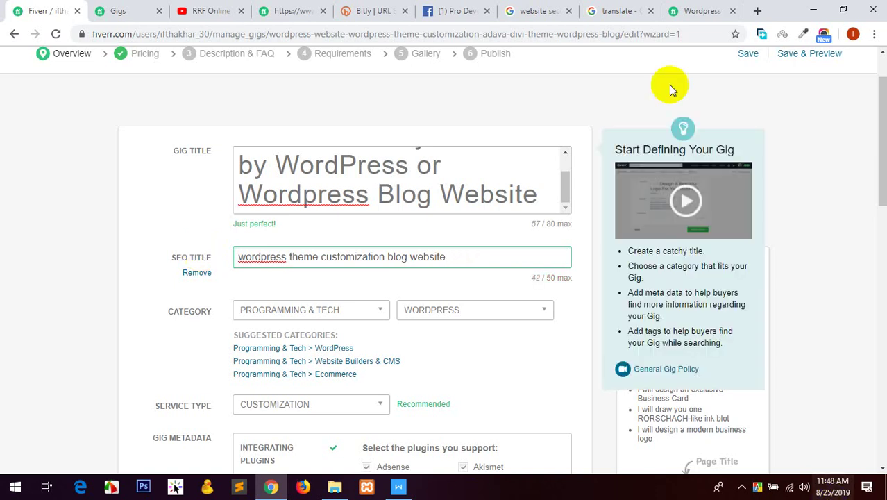
# Save the Overview step and continue to Scope & Pricing.
pyautogui.scroll(-7, 414, 302)
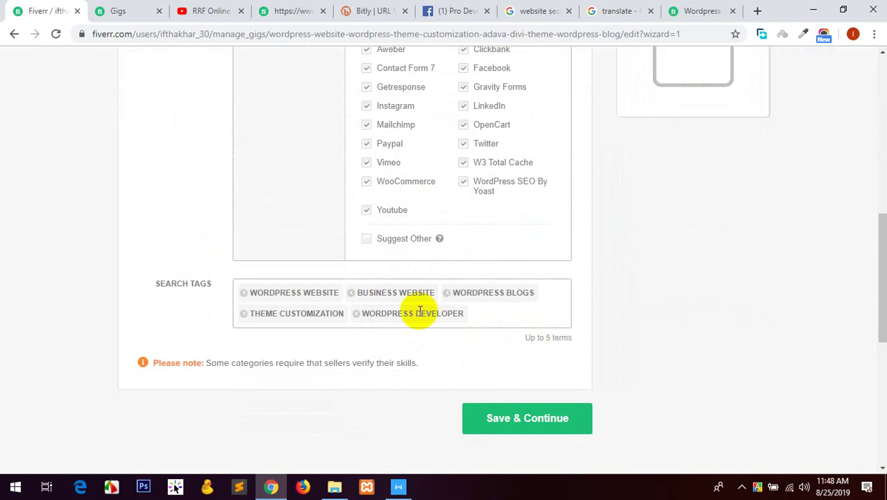
pyautogui.scroll(7, 409, 314)
pyautogui.scroll(-2, 472, 278)
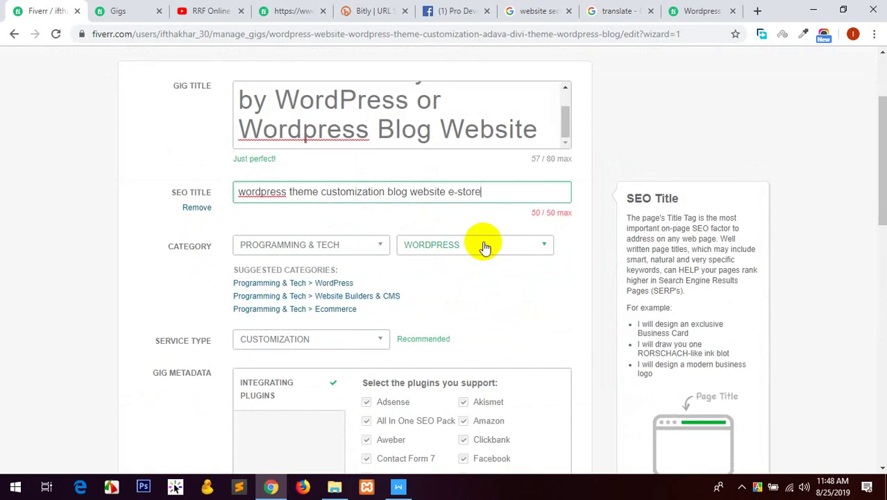
pyautogui.scroll(-6, 297, 204)
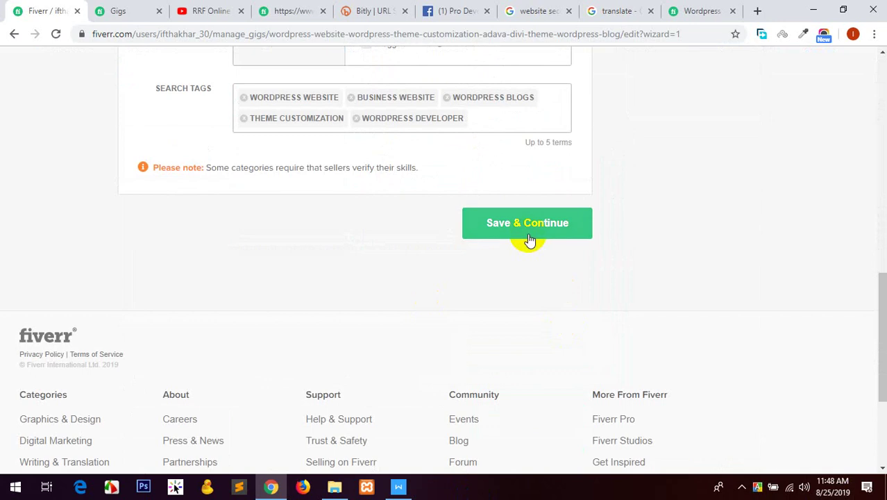
pyautogui.click(529, 239)
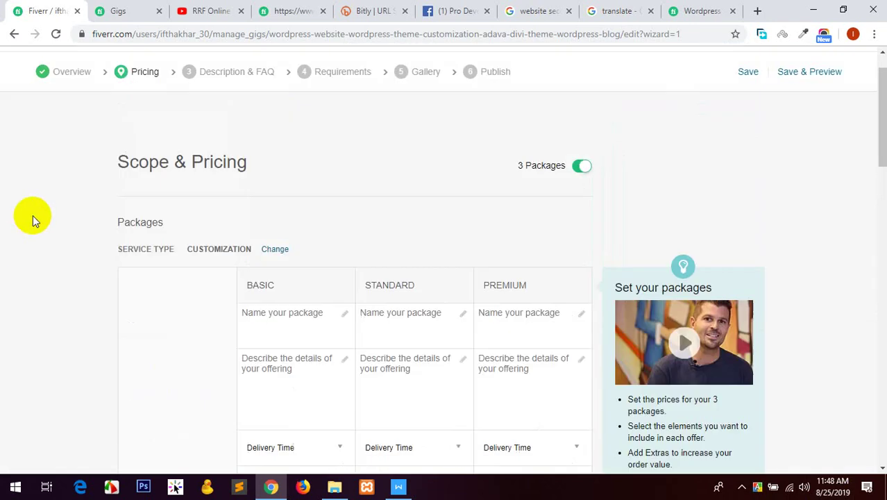
# Paste 'Landing Page OR Basic website' from the gig notes as the Basic package name.
pyautogui.scroll(-3, 305, 261)
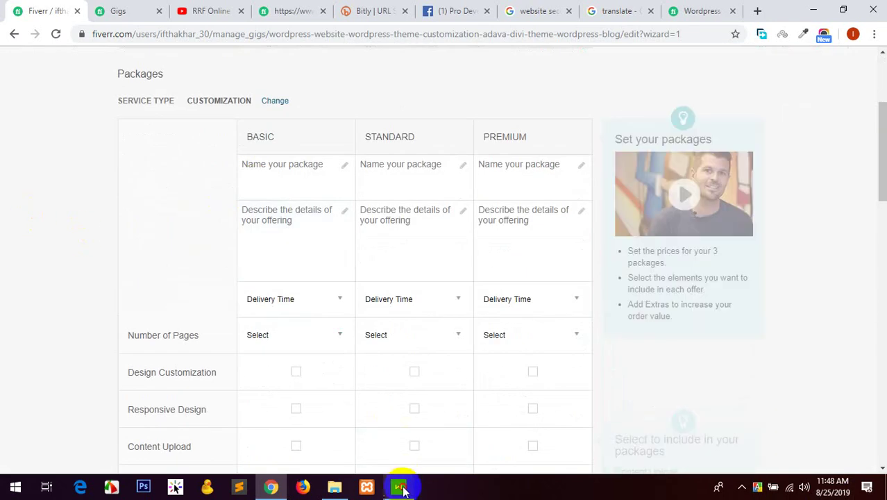
pyautogui.click(398, 486)
pyautogui.scroll(-1, 277, 244)
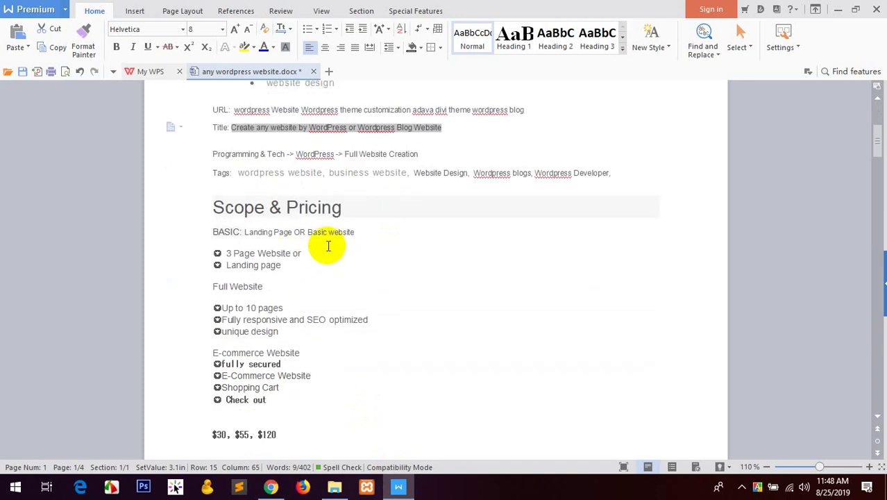
pyautogui.moveTo(340, 232); pyautogui.dragTo(234, 232)
pyautogui.hotkey('ctrl', 'c')
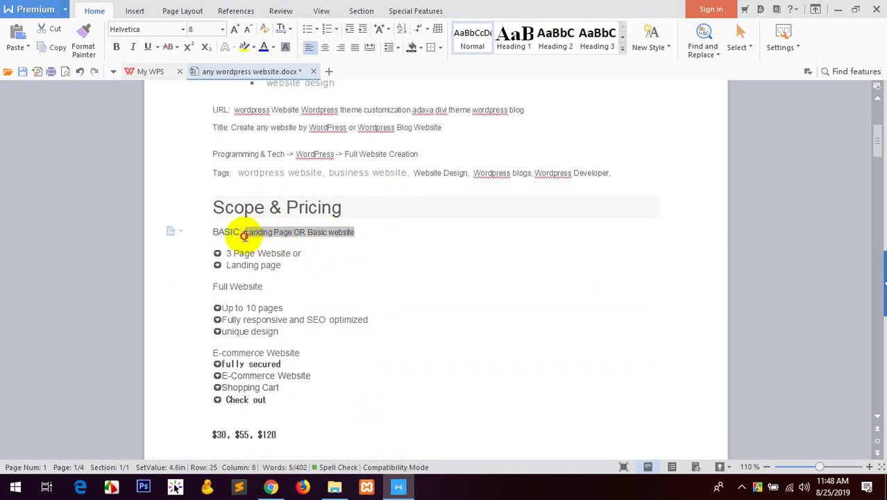
pyautogui.click(270, 486)
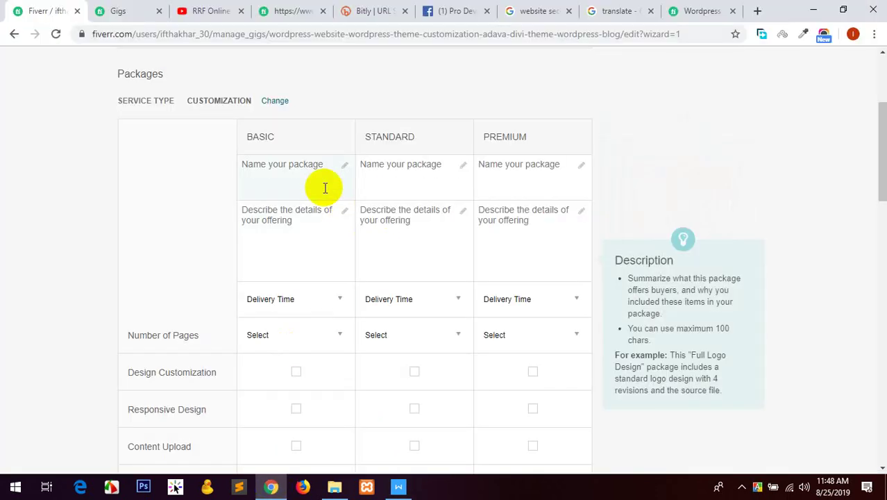
pyautogui.click(305, 174)
pyautogui.hotkey('ctrl', 'v')
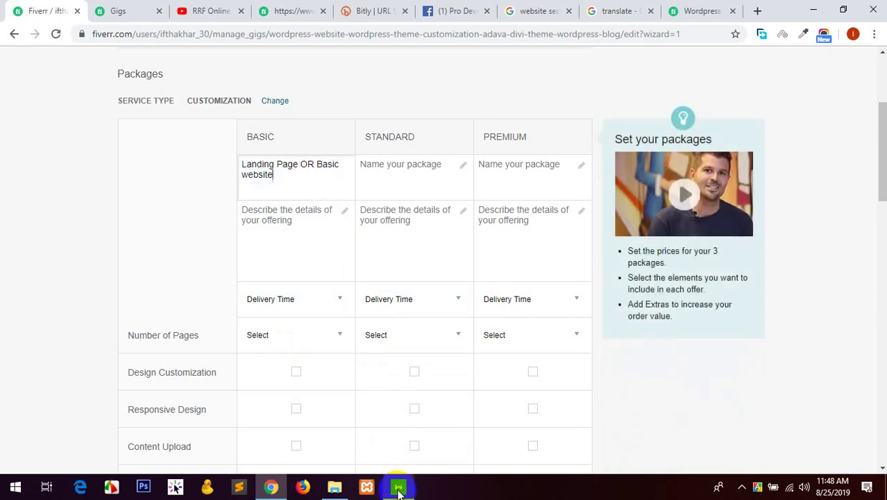
# Paste the two Basic bullet lines ('3 Page Website or Landing page') as the Basic description.
pyautogui.click(398, 485)
pyautogui.scroll(-1, 322, 212)
pyautogui.moveTo(283, 231); pyautogui.dragTo(178, 214)
pyautogui.click(271, 486)
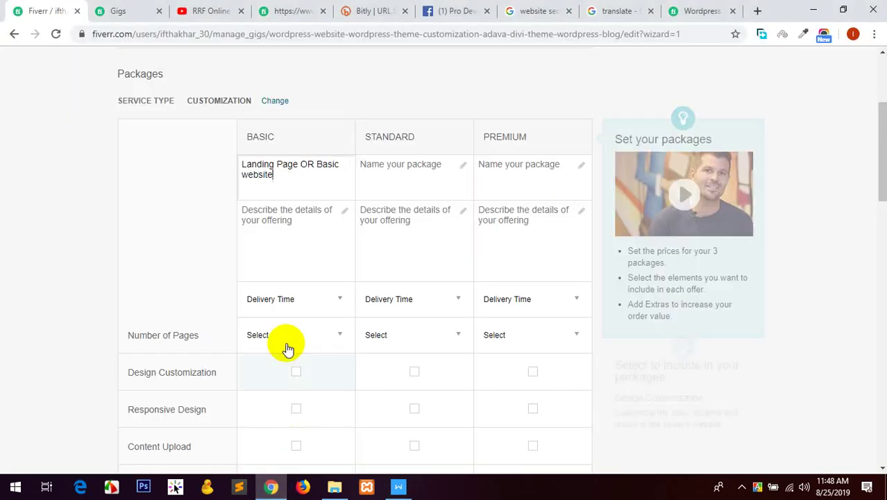
pyautogui.click(283, 245)
pyautogui.write('✪ 3 Page Website or ✪ Landing page')
# Select the 'Full Website' line in the gig notes document for the Standard package.
pyautogui.click(405, 478)
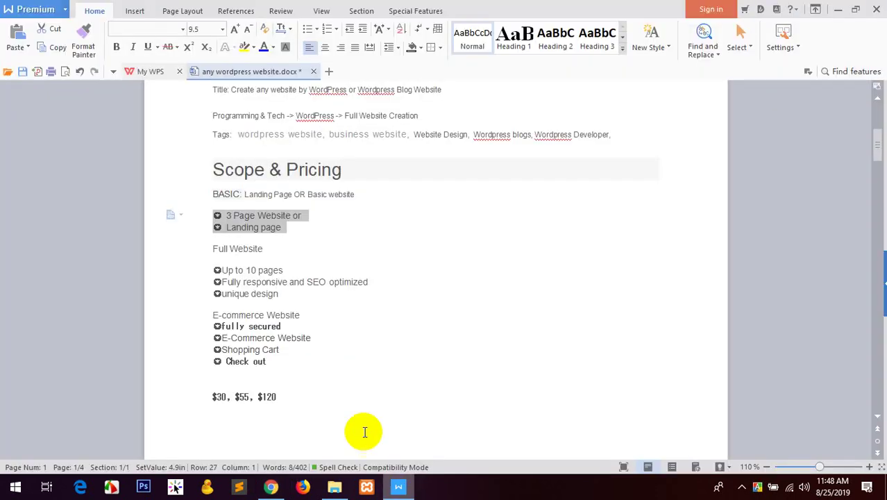
pyautogui.scroll(-1, 336, 260)
pyautogui.doubleClick(239, 217)
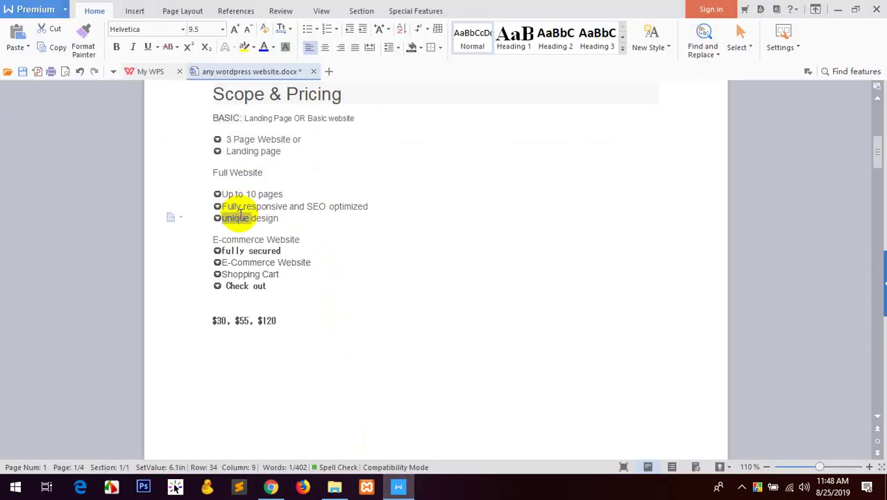
pyautogui.tripleClick(231, 172)
# Name the Standard package 'Full Website' and paste its three feature bullets as the description.
pyautogui.click(272, 486)
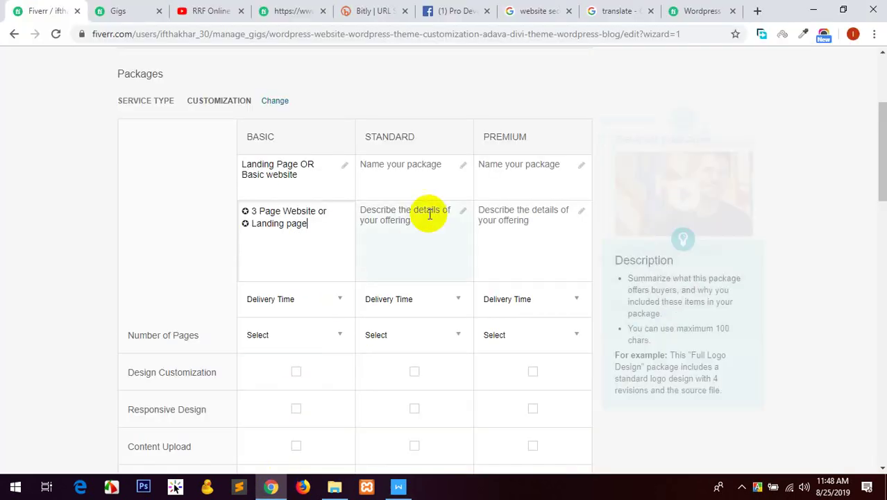
pyautogui.click(412, 182)
pyautogui.write('Full Website')
pyautogui.click(398, 486)
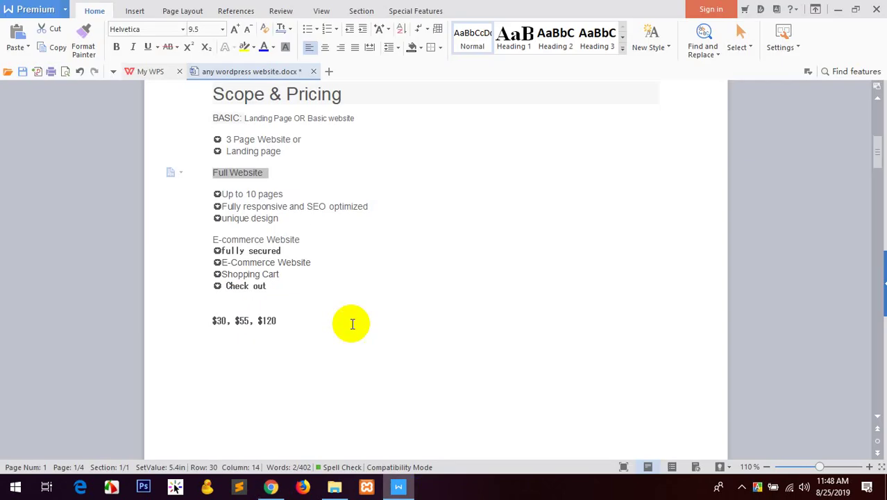
pyautogui.doubleClick(264, 217)
pyautogui.moveTo(278, 218); pyautogui.dragTo(204, 193)
pyautogui.hotkey('ctrl', 'c')
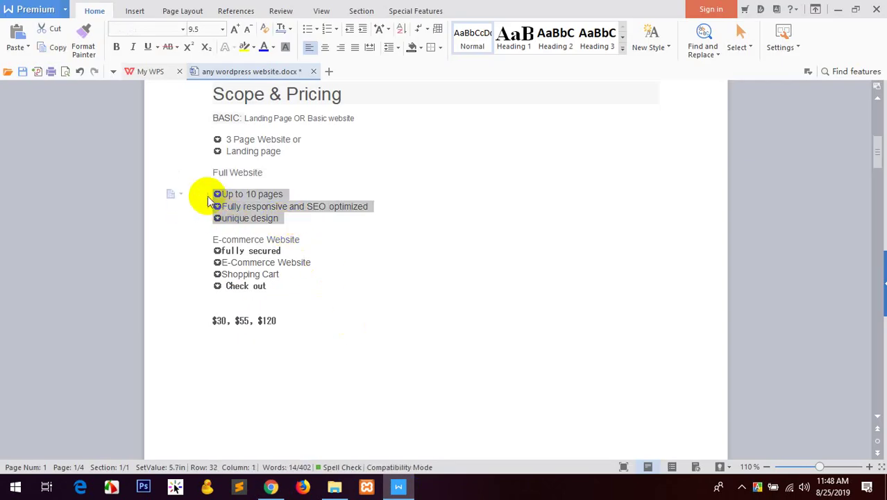
pyautogui.click(272, 487)
pyautogui.click(402, 246)
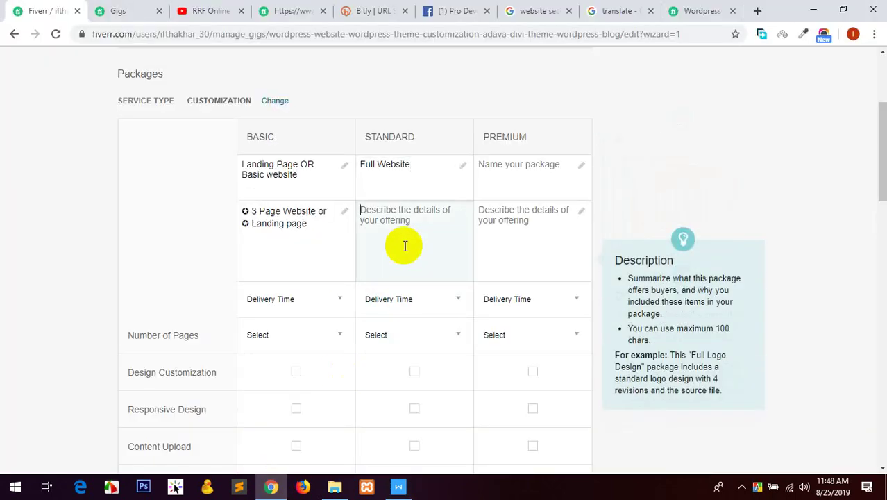
pyautogui.hotkey('ctrl', 'v')
# Paste 'E-commerce Website' from the notes as the Premium package name.
pyautogui.click(398, 486)
pyautogui.click(260, 273)
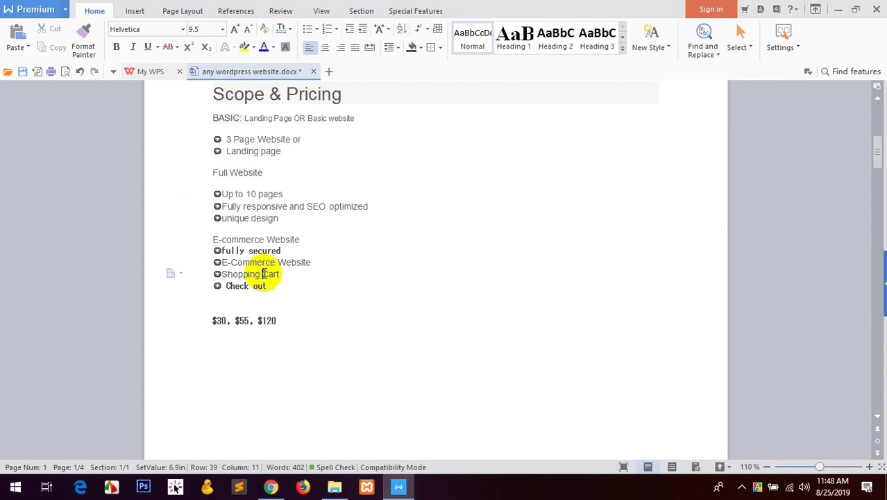
pyautogui.click(260, 234)
pyautogui.tripleClick(258, 239)
pyautogui.hotkey('ctrl', 'c')
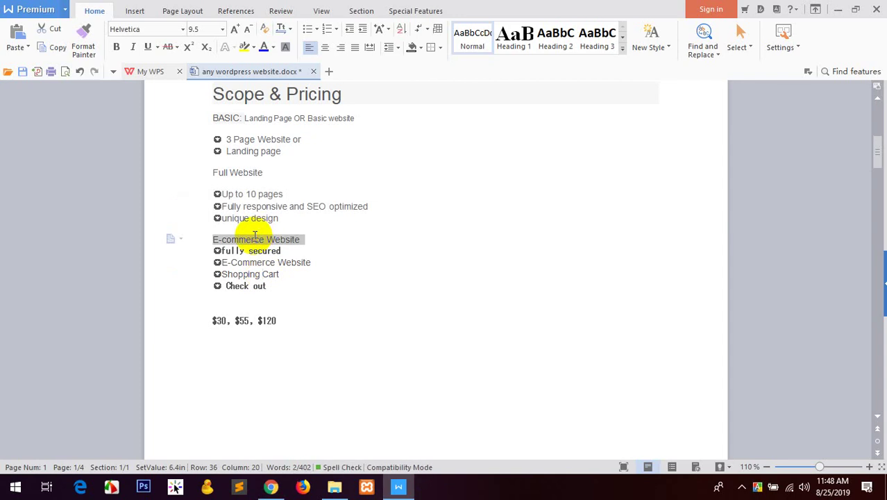
pyautogui.click(271, 486)
pyautogui.click(475, 177)
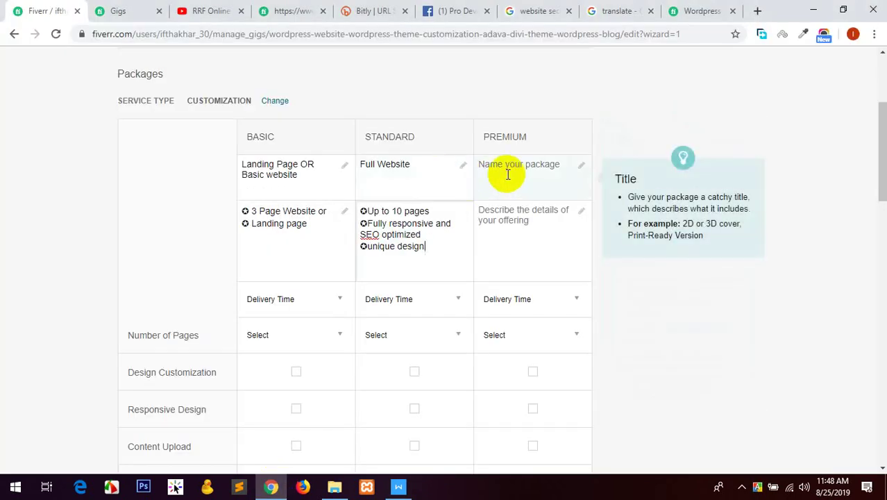
pyautogui.hotkey('ctrl', 'v')
# Paste the four E-commerce bullet lines as the Premium package description.
pyautogui.click(398, 487)
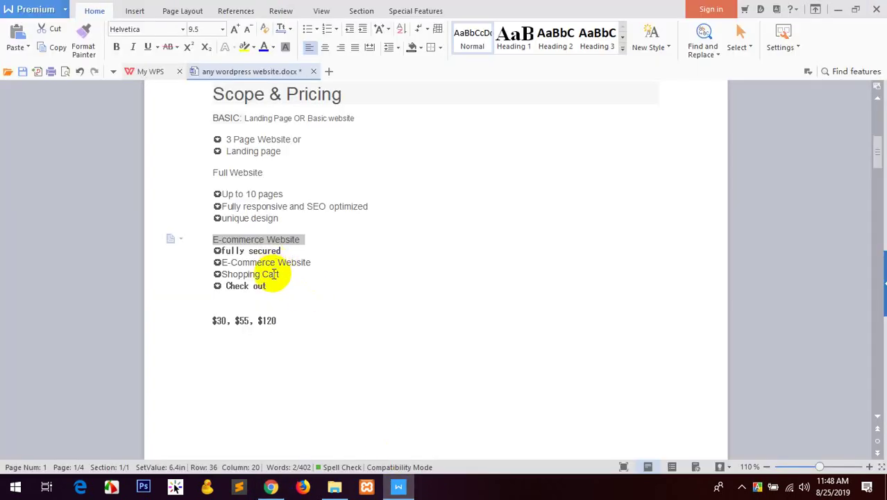
pyautogui.click(284, 287)
pyautogui.moveTo(276, 290); pyautogui.dragTo(206, 246)
pyautogui.click(270, 486)
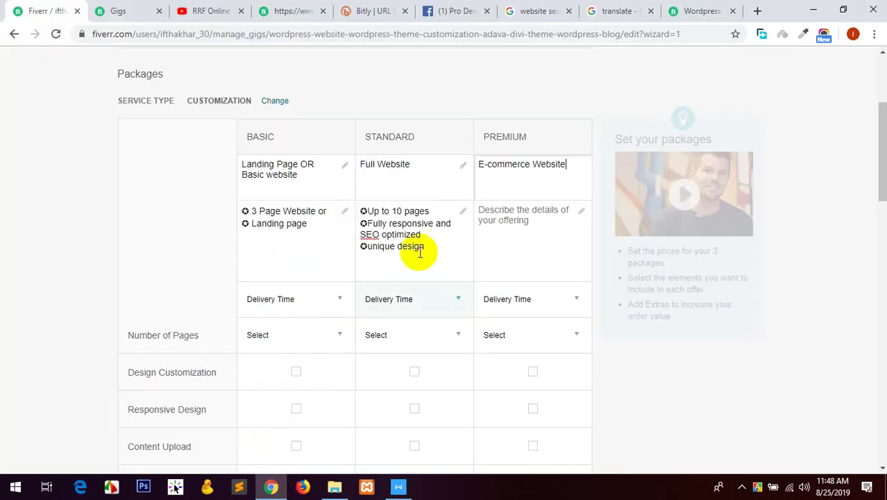
pyautogui.click(521, 246)
pyautogui.write('✪fully secured ✪E-Commerce Website ✪Shopping Cart ✪ Check out')
pyautogui.scroll(-1, 208, 291)
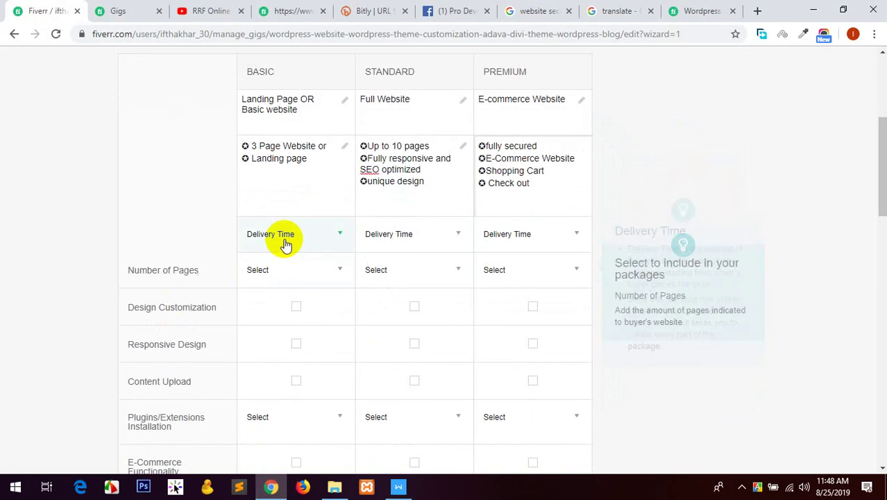
# Set delivery times to 2, 4 and 6 Days for Basic, Standard and Premium.
pyautogui.click(285, 241)
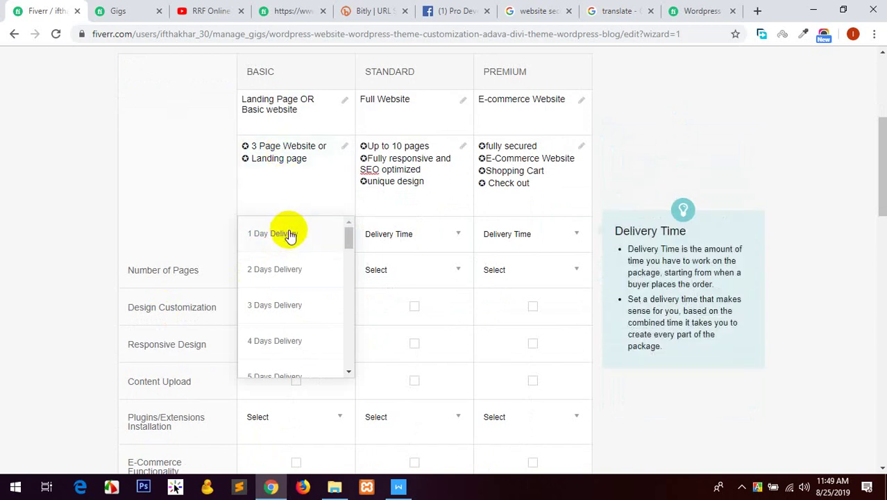
pyautogui.click(289, 269)
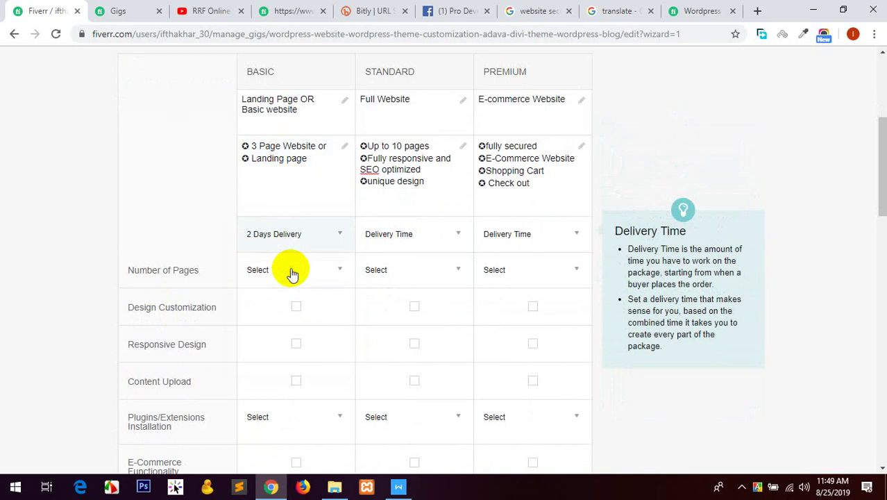
pyautogui.click(435, 247)
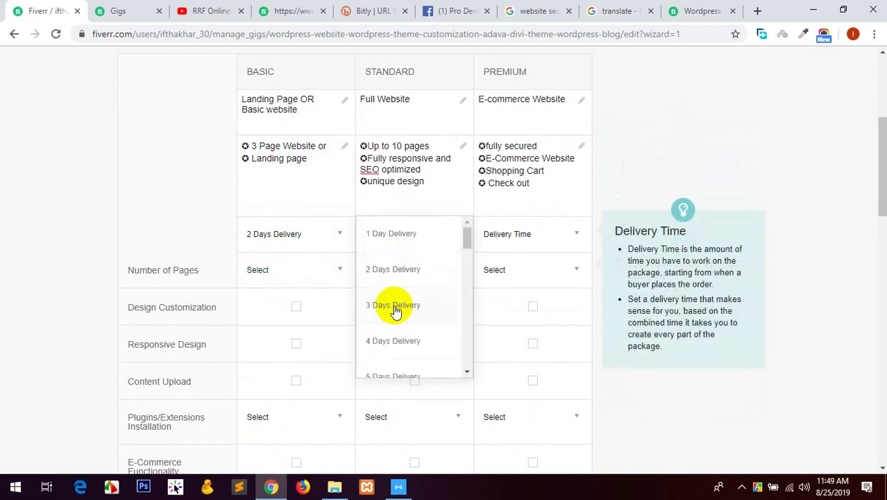
pyautogui.click(394, 340)
pyautogui.click(525, 234)
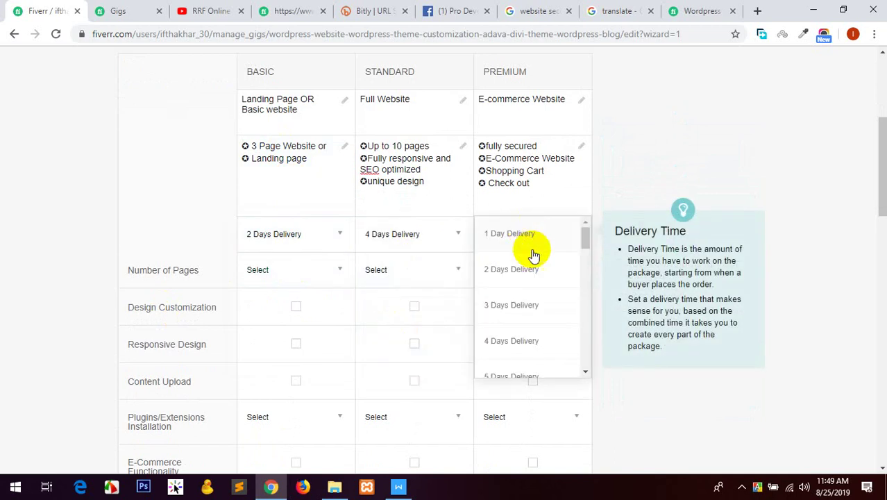
pyautogui.scroll(-2, 531, 278)
pyautogui.click(510, 346)
pyautogui.scroll(-1, 49, 174)
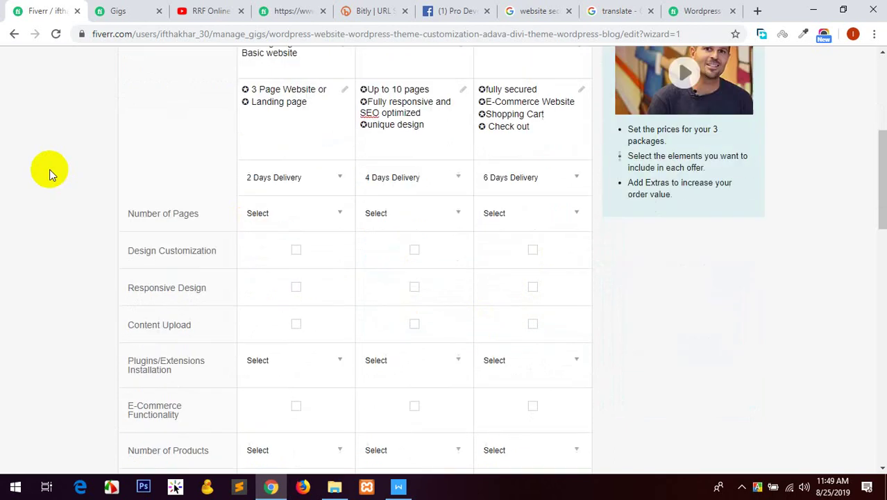
pyautogui.scroll(1, 109, 178)
# Set Basic to 3 pages and Standard to 10 pages, opening the buyer's message in a new tab.
pyautogui.click(256, 268)
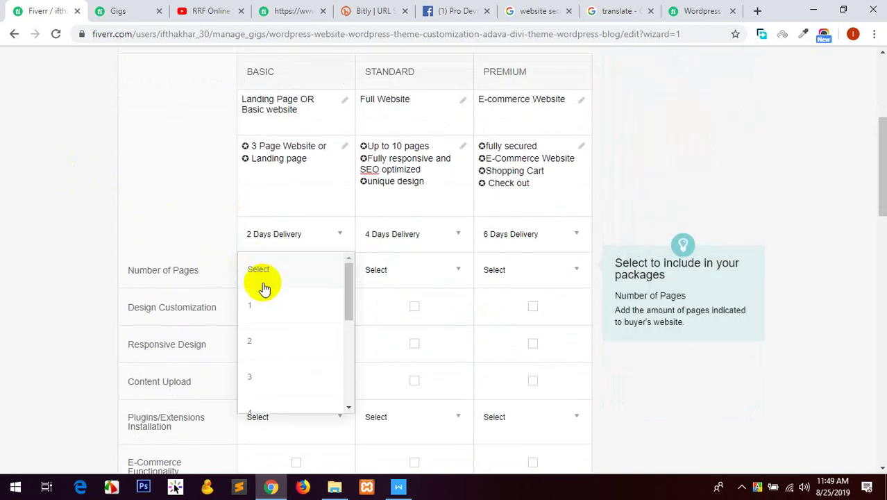
pyautogui.click(253, 377)
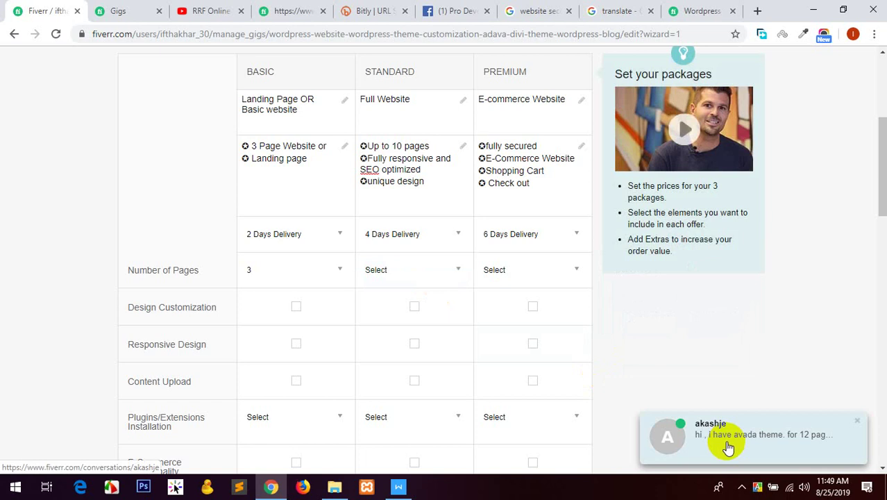
pyautogui.click(727, 448)
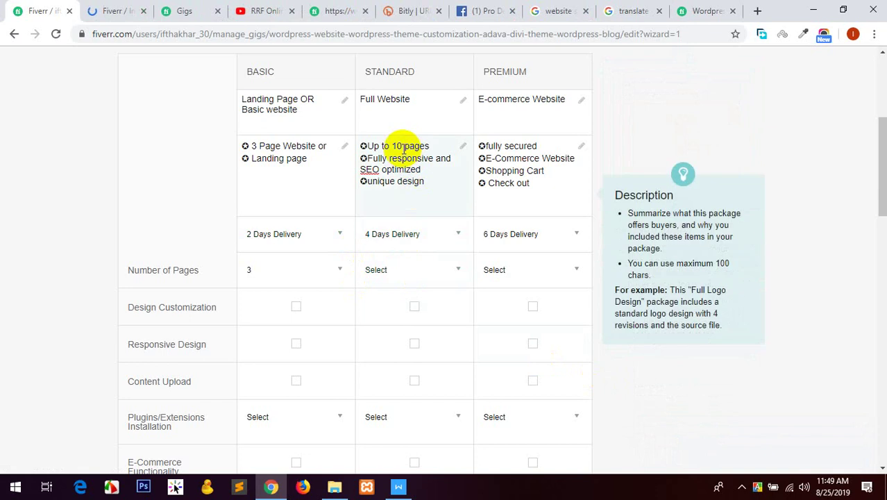
pyautogui.click(412, 269)
pyautogui.scroll(-3, 412, 305)
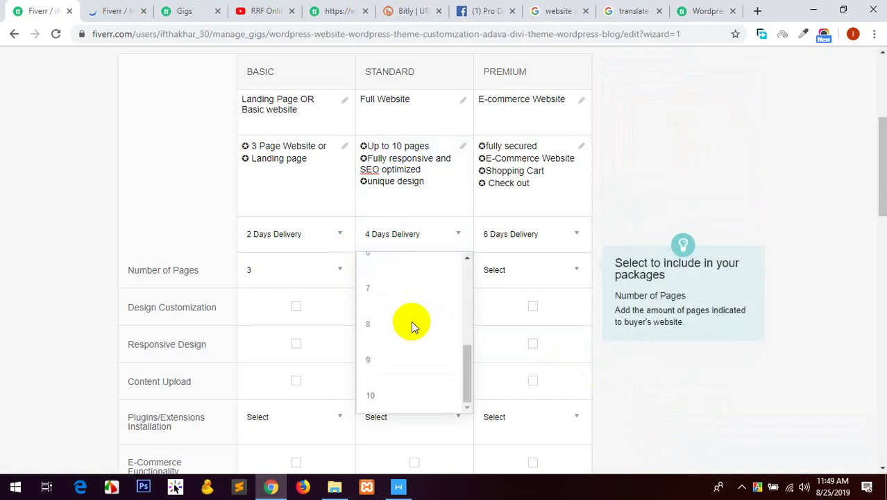
pyautogui.click(393, 401)
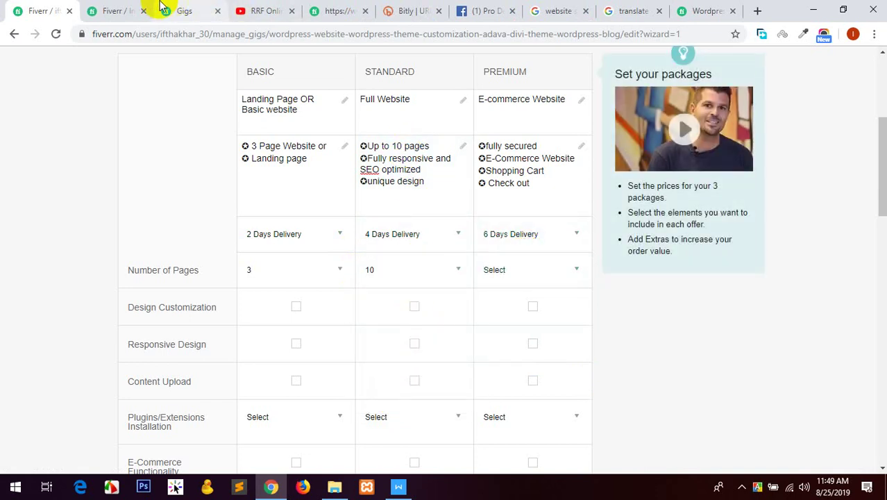
# Dismiss the inbox welcome notice and review the buyer's country and Top Buyer status.
pyautogui.click(139, 8)
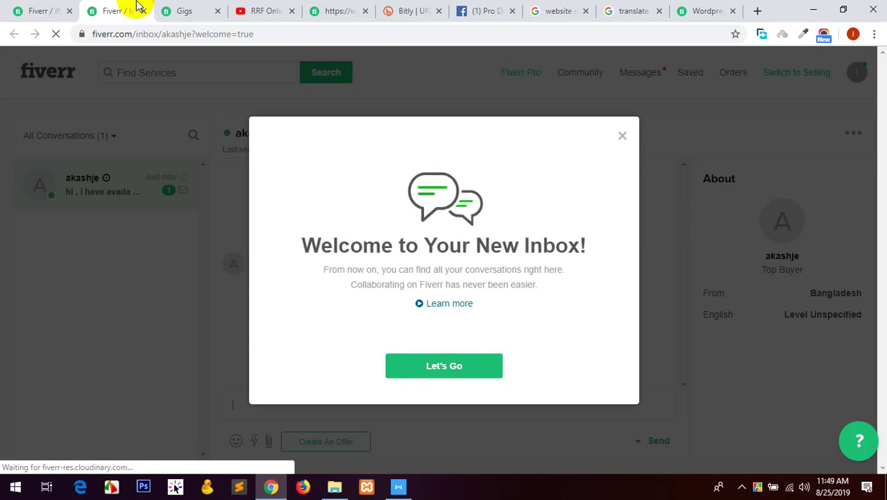
pyautogui.click(429, 368)
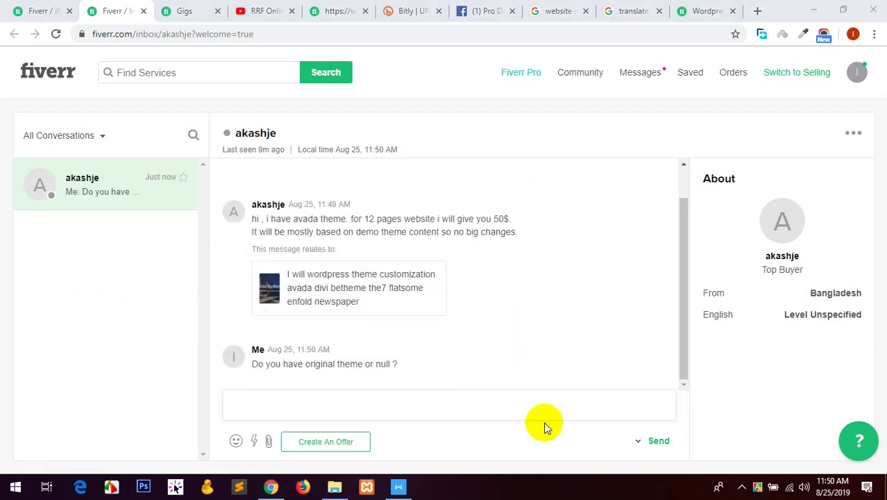
pyautogui.doubleClick(829, 294)
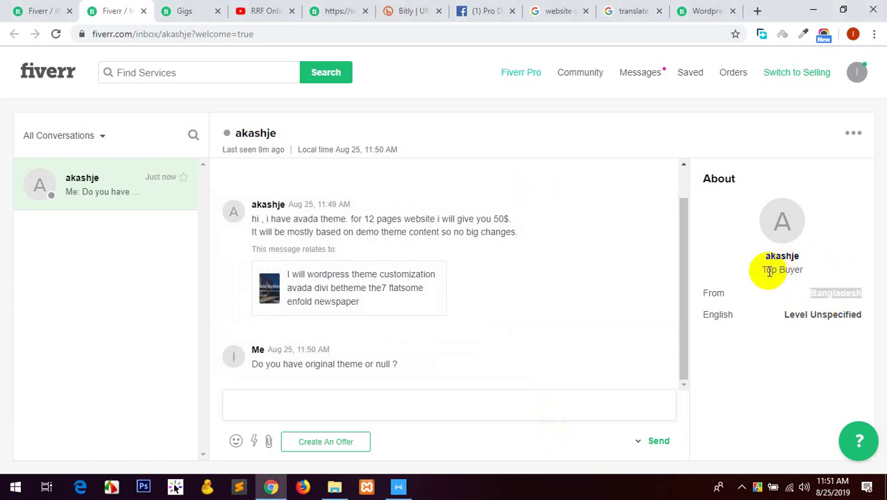
pyautogui.click(769, 271)
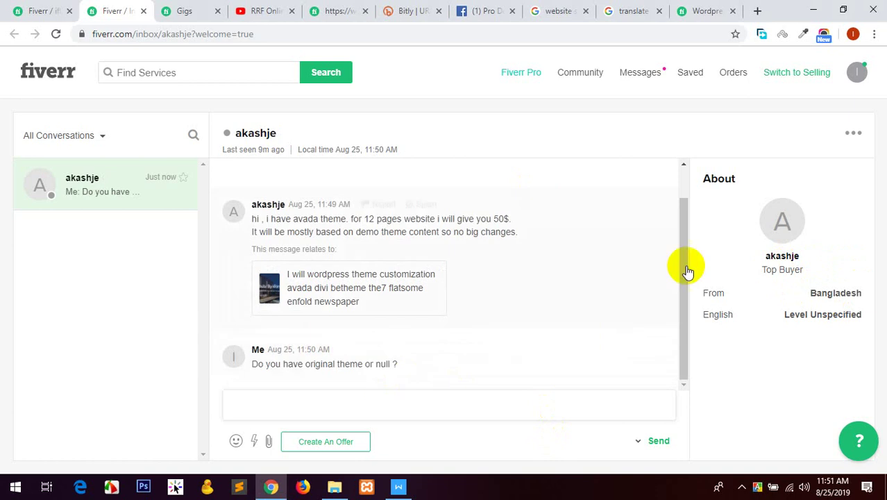
pyautogui.tripleClick(775, 271)
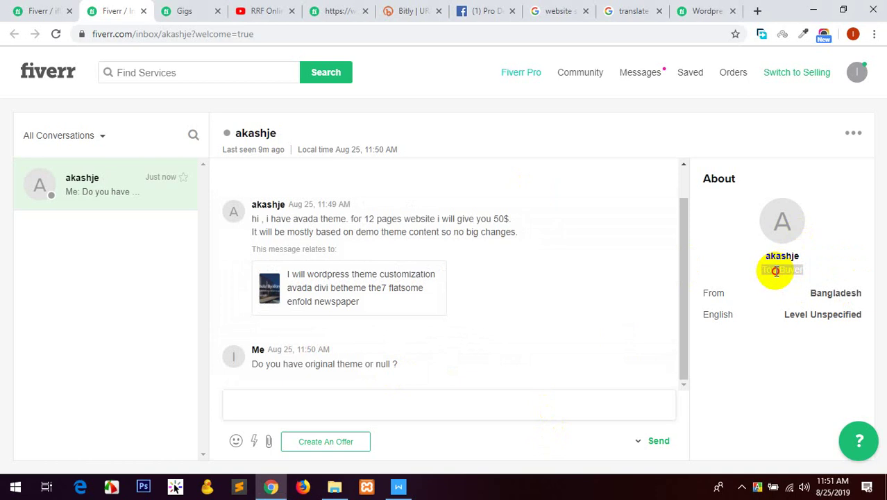
# Send the buyer a reply asking what kind of website they want and for a demo.
pyautogui.click(775, 271)
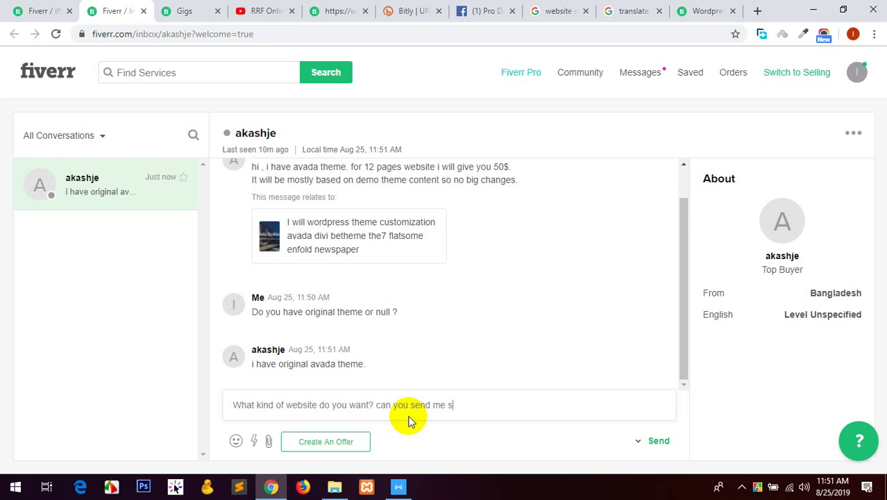
pyautogui.write('demo ?')
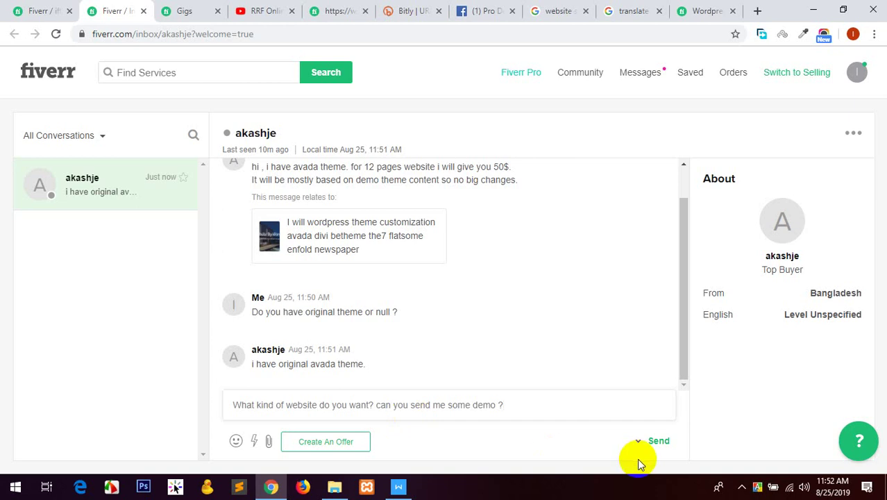
pyautogui.click(659, 441)
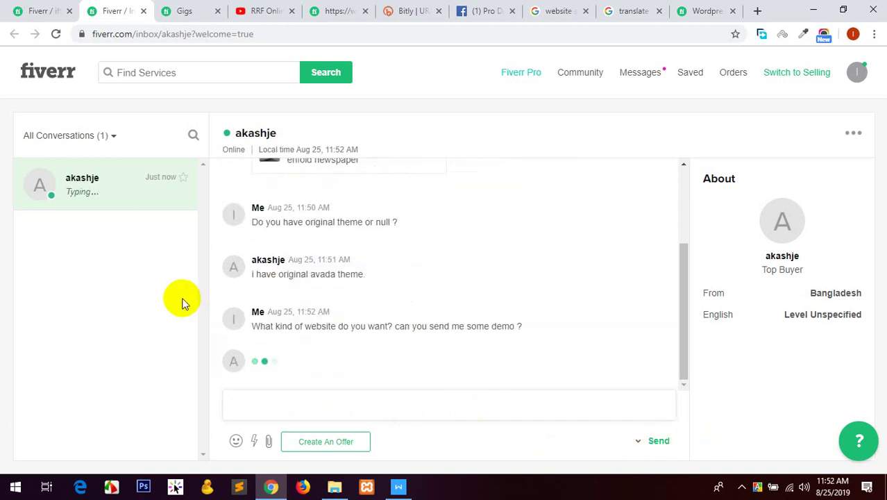
pyautogui.click(46, 8)
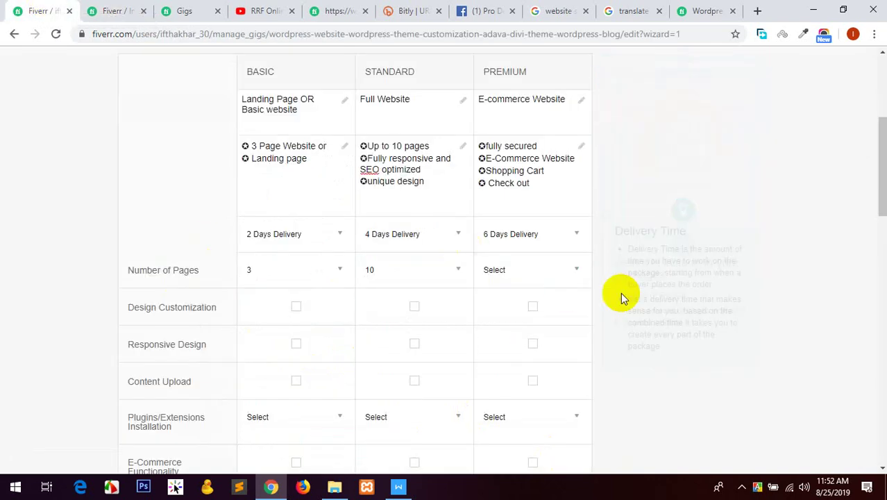
# Include Design Customization, Responsive Design and Content Upload in all three packages.
pyautogui.click(296, 306)
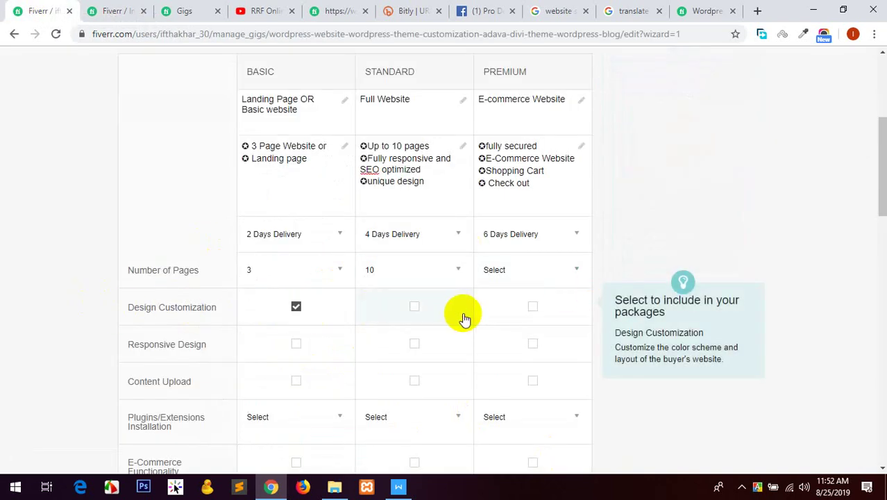
pyautogui.click(414, 306)
pyautogui.click(532, 306)
pyautogui.click(295, 343)
pyautogui.click(414, 343)
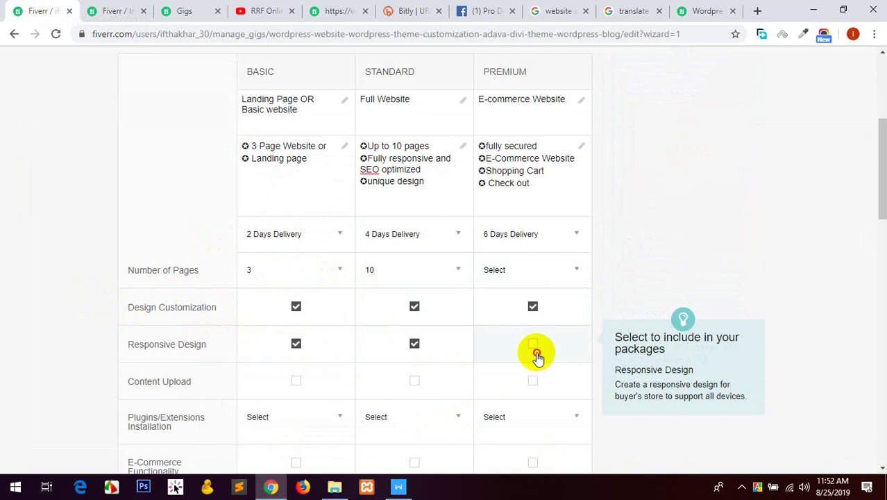
pyautogui.click(532, 344)
pyautogui.click(532, 381)
pyautogui.click(415, 380)
pyautogui.click(295, 380)
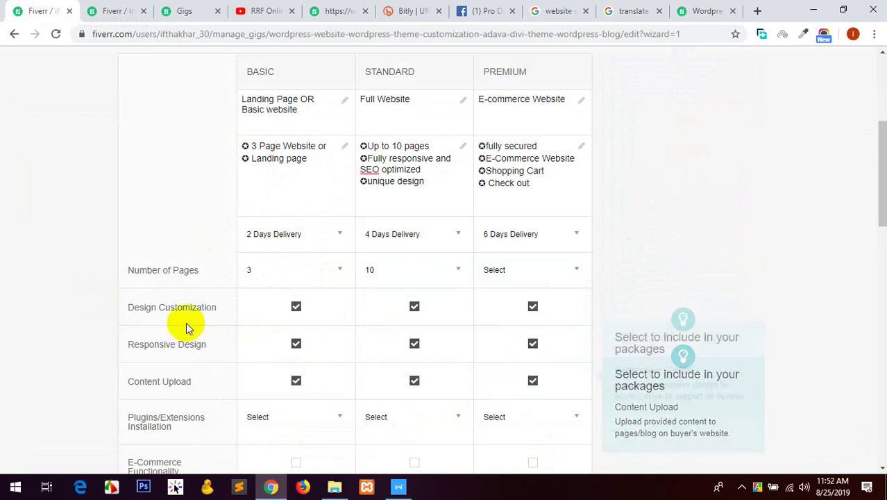
# Set plugin installations to 3, 7 and 10 for Basic, Standard and Premium.
pyautogui.scroll(-2, 331, 280)
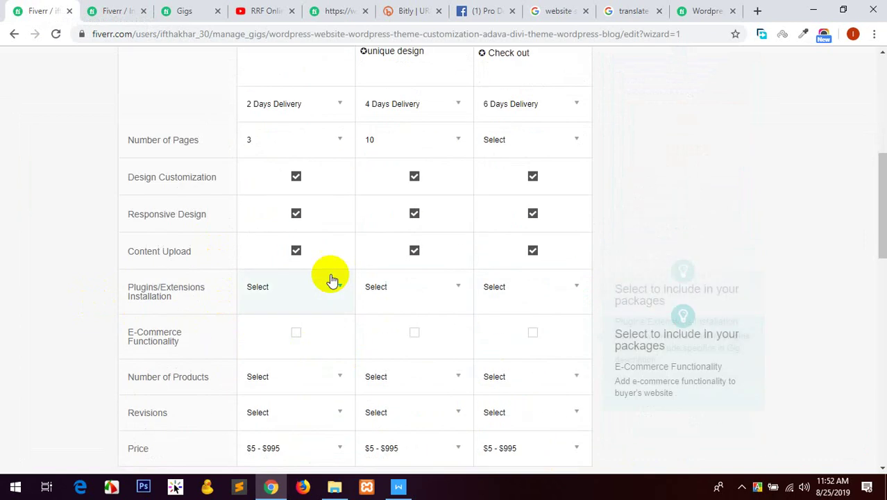
pyautogui.click(290, 287)
pyautogui.click(262, 392)
pyautogui.click(382, 291)
pyautogui.scroll(-2, 395, 347)
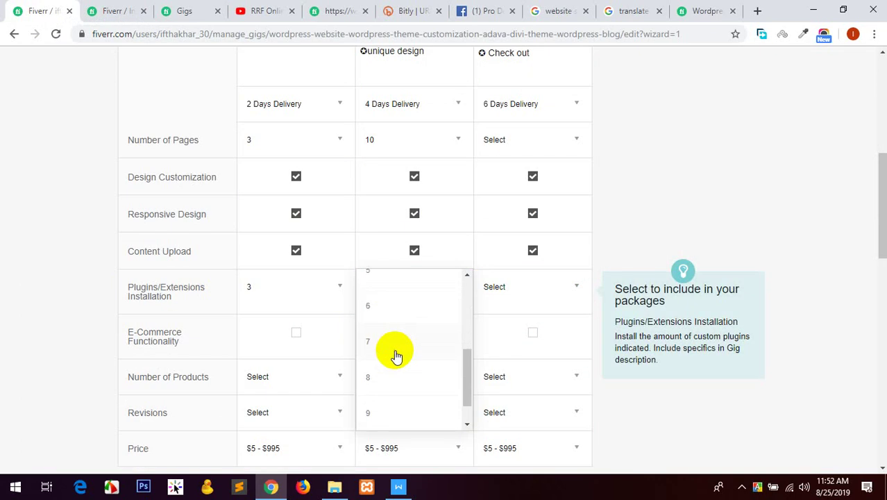
pyautogui.click(372, 343)
pyautogui.click(496, 291)
pyautogui.scroll(-2, 503, 360)
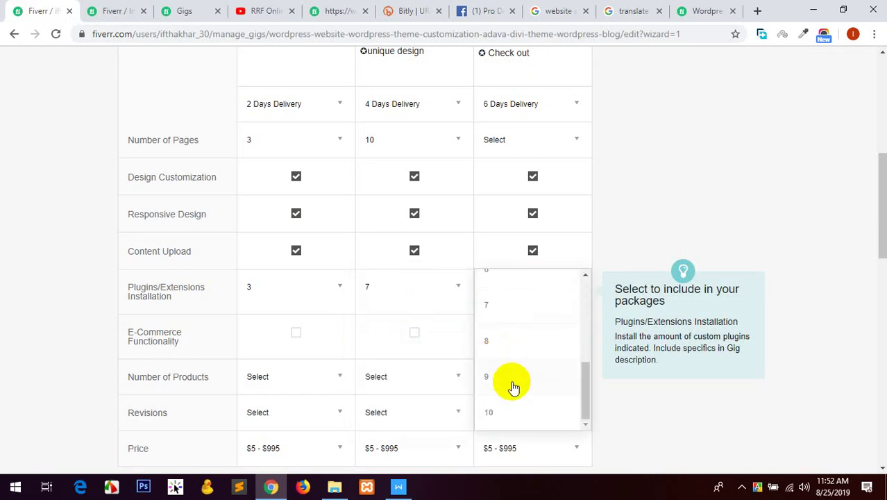
pyautogui.click(508, 412)
# Enable E-Commerce Functionality on Premium with 10 products.
pyautogui.scroll(-1, 60, 285)
pyautogui.scroll(-1, 60, 284)
pyautogui.click(532, 137)
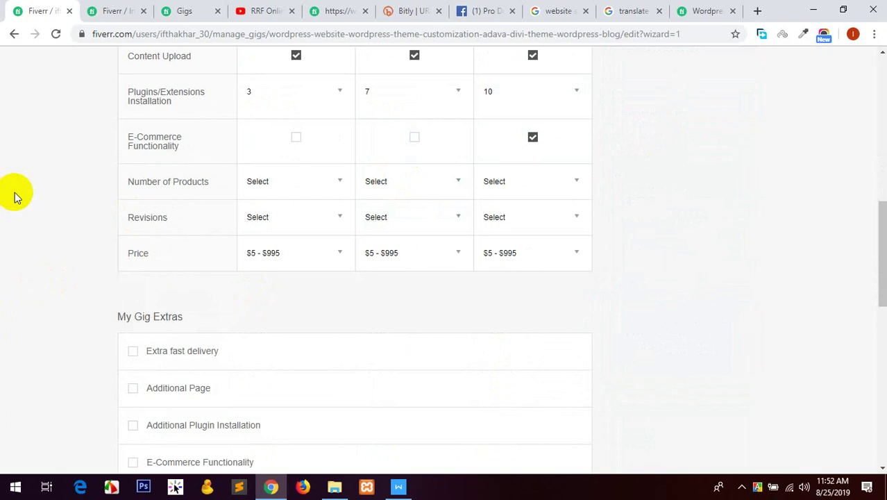
pyautogui.click(328, 189)
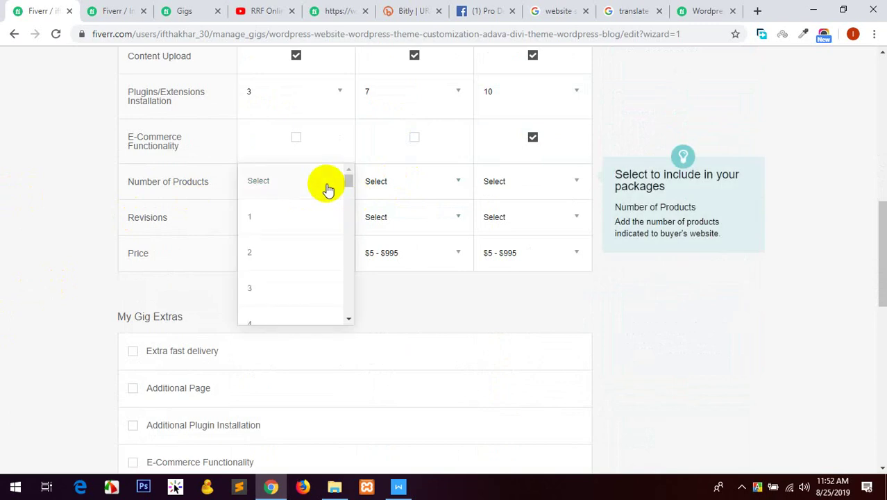
pyautogui.click(597, 178)
pyautogui.click(531, 183)
pyautogui.scroll(-2, 513, 249)
pyautogui.scroll(-2, 507, 263)
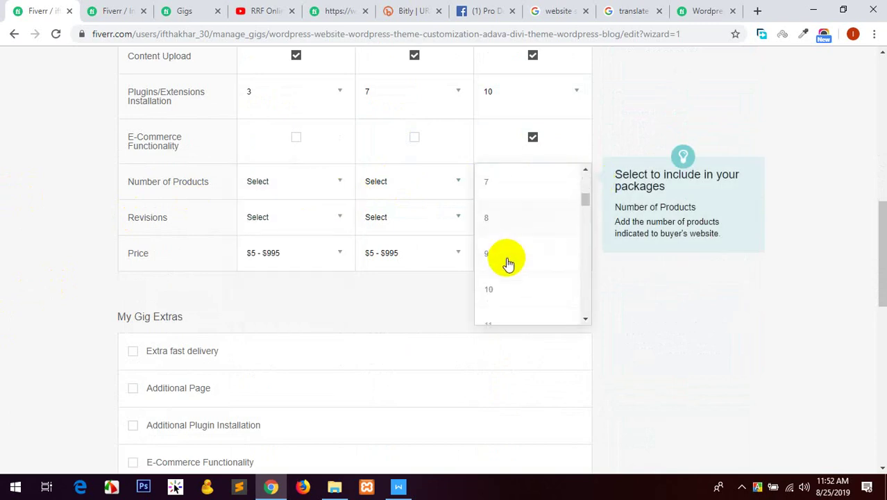
pyautogui.click(517, 277)
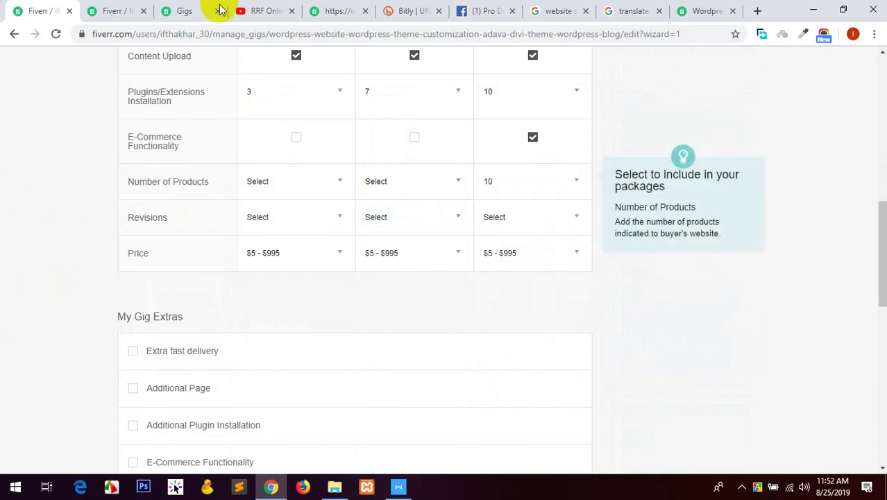
pyautogui.click(134, 8)
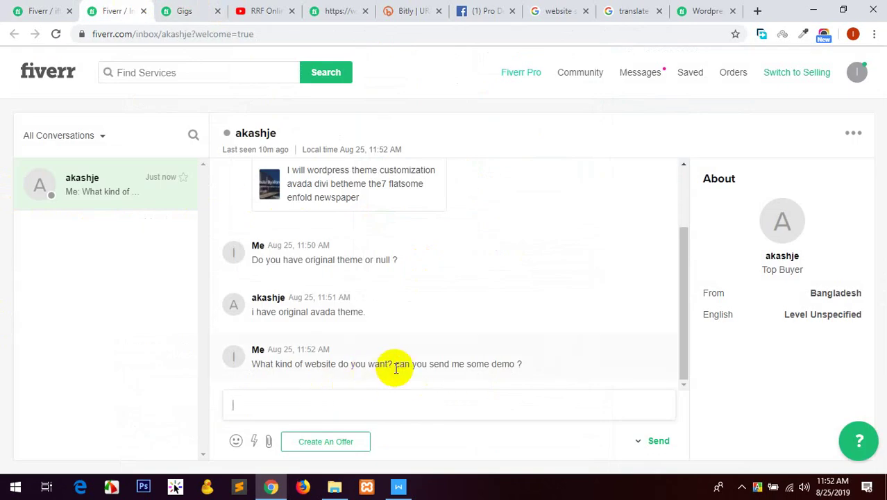
pyautogui.click(55, 8)
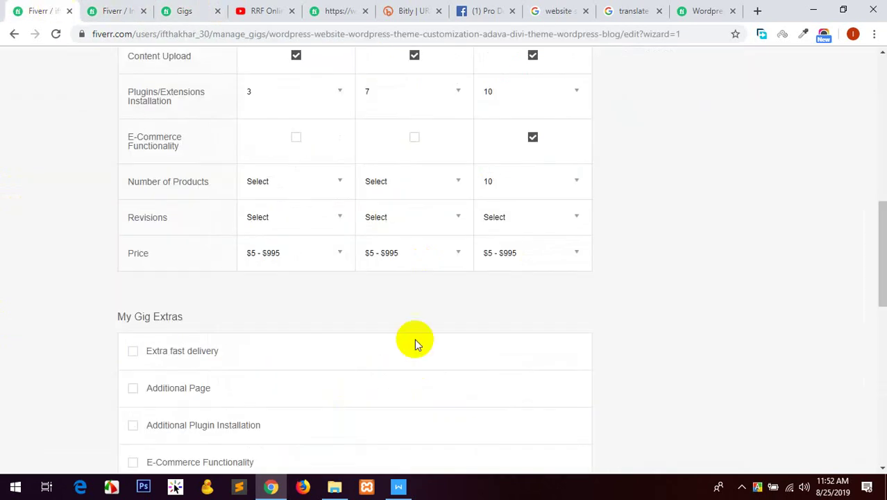
# Set revisions to Unlimited for the Basic, Standard and Premium packages.
pyautogui.click(311, 215)
pyautogui.scroll(-2, 302, 288)
pyautogui.scroll(-2, 302, 288)
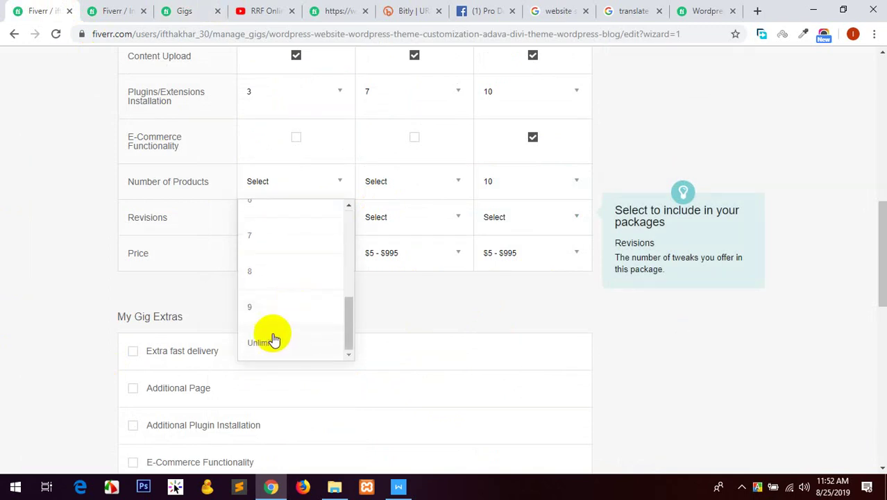
pyautogui.click(272, 338)
pyautogui.click(397, 221)
pyautogui.scroll(-2, 419, 285)
pyautogui.scroll(-2, 420, 292)
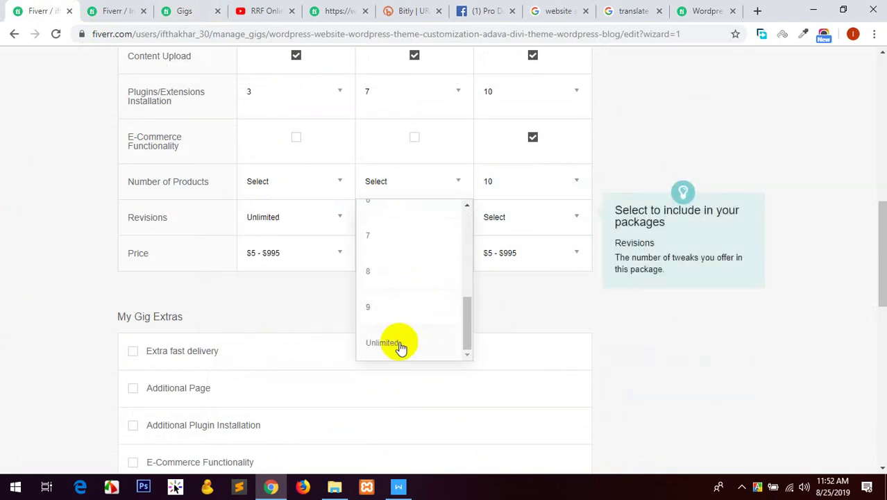
pyautogui.click(397, 343)
pyautogui.click(544, 215)
pyautogui.scroll(-2, 531, 284)
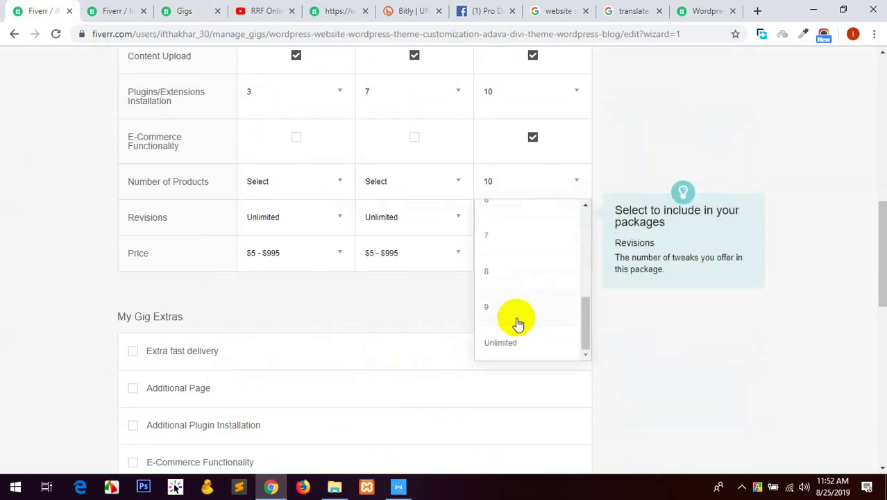
pyautogui.click(515, 340)
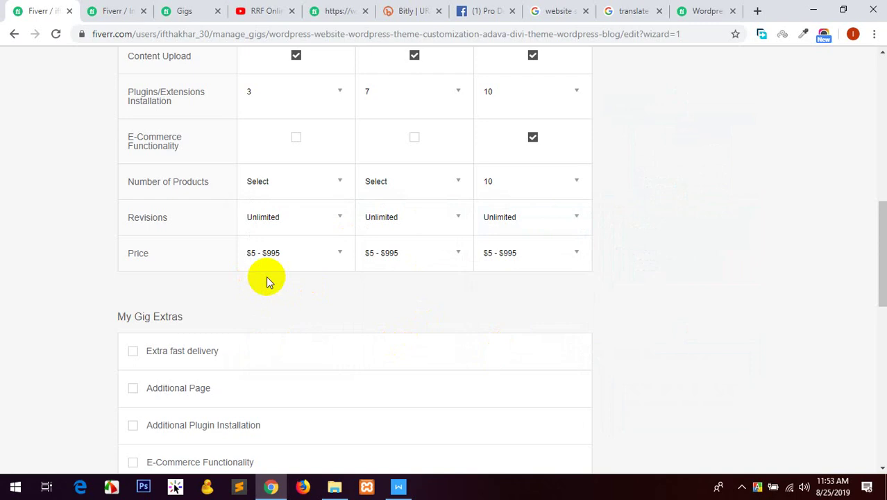
# Compare the buyer conversation and pricing document against the Basic package price and revision options.
pyautogui.moveTo(290, 267)
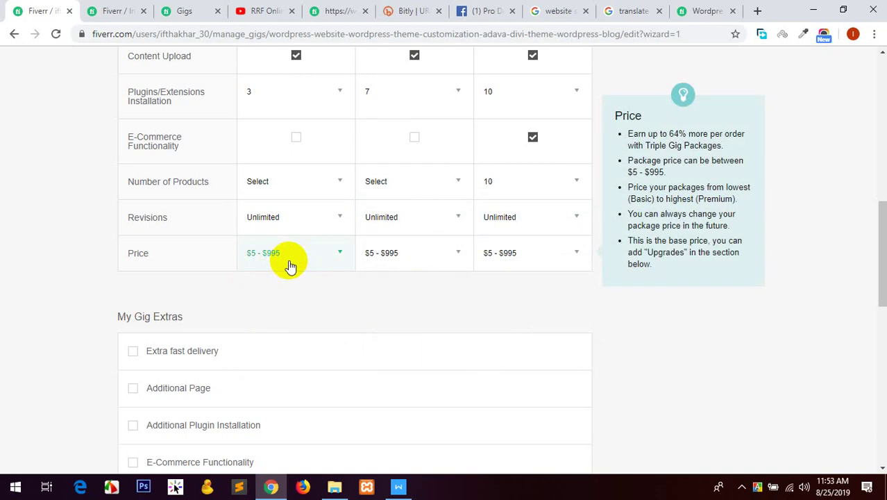
pyautogui.click(194, 10)
pyautogui.click(135, 10)
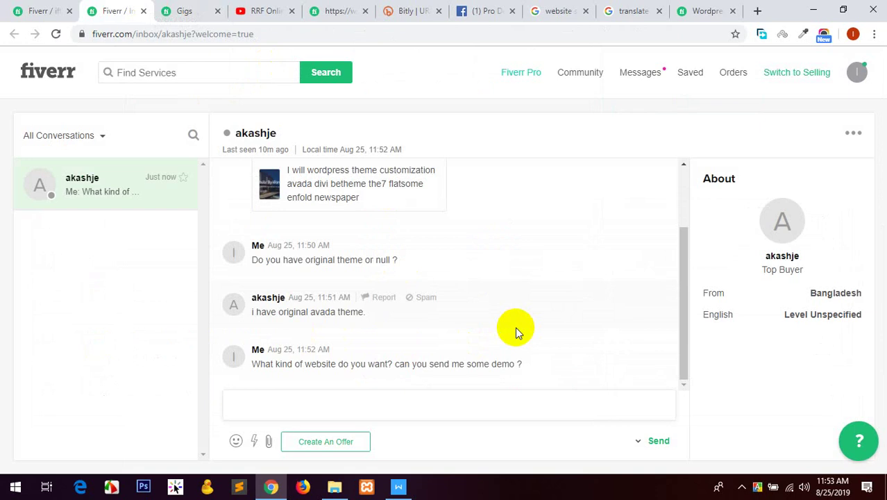
pyautogui.click(35, 10)
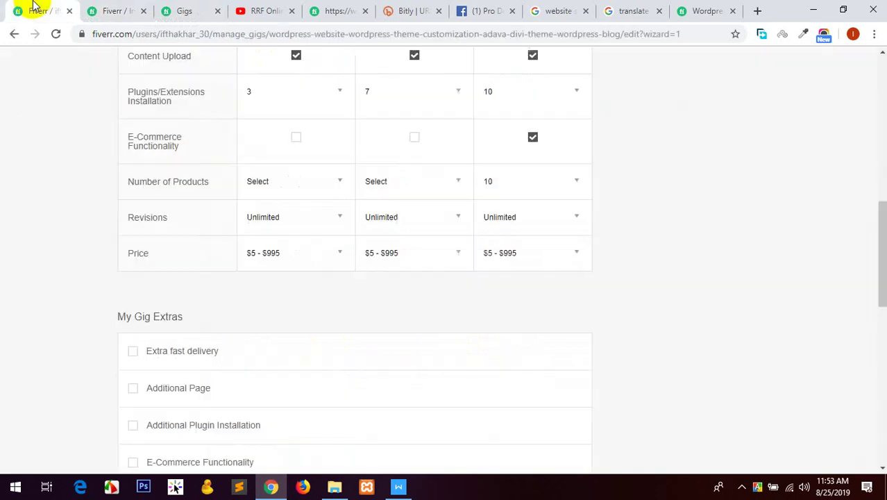
pyautogui.click(308, 244)
pyautogui.scroll(4, 75, 213)
pyautogui.scroll(-3, 111, 208)
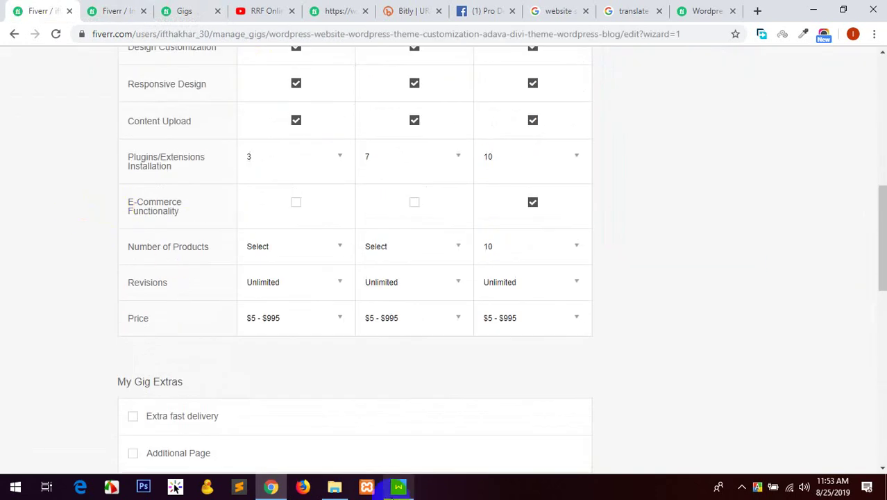
pyautogui.click(398, 486)
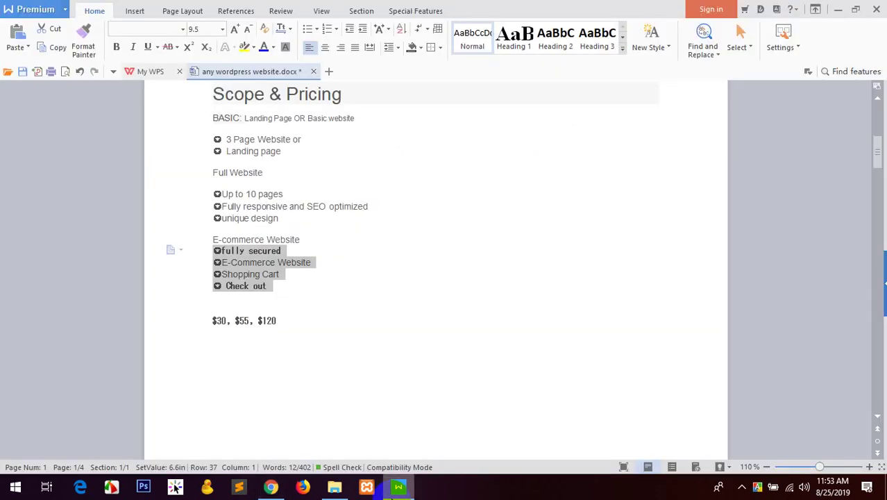
pyautogui.click(271, 485)
pyautogui.click(259, 288)
pyautogui.click(57, 270)
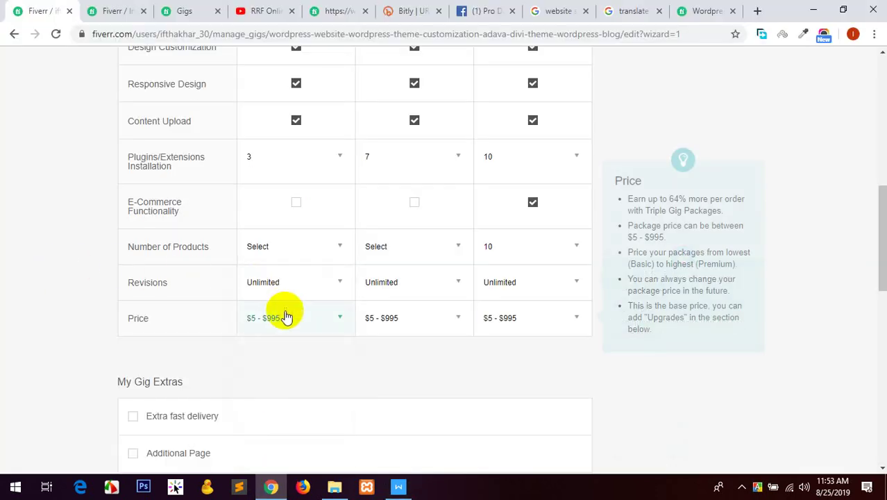
# Choose $30 for Basic, $55 for Standard and $120 for Premium in the Price row.
pyautogui.click(283, 315)
pyautogui.scroll(-1, 278, 321)
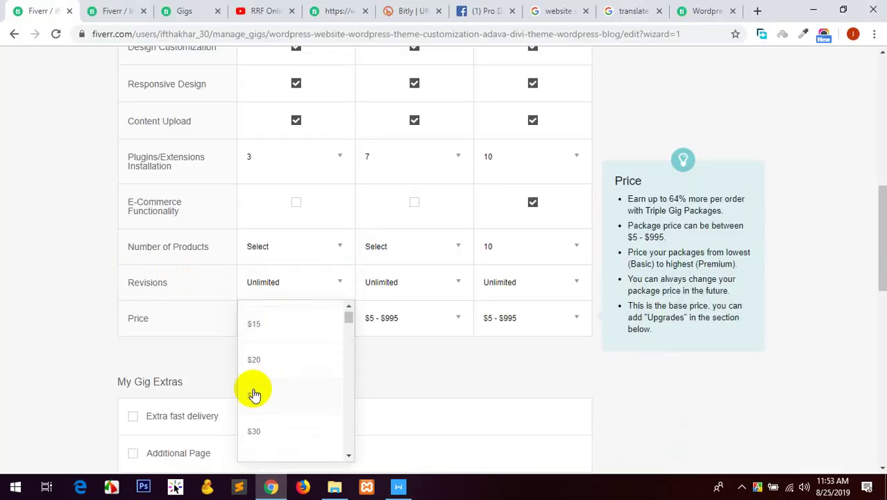
pyautogui.click(264, 431)
pyautogui.click(379, 321)
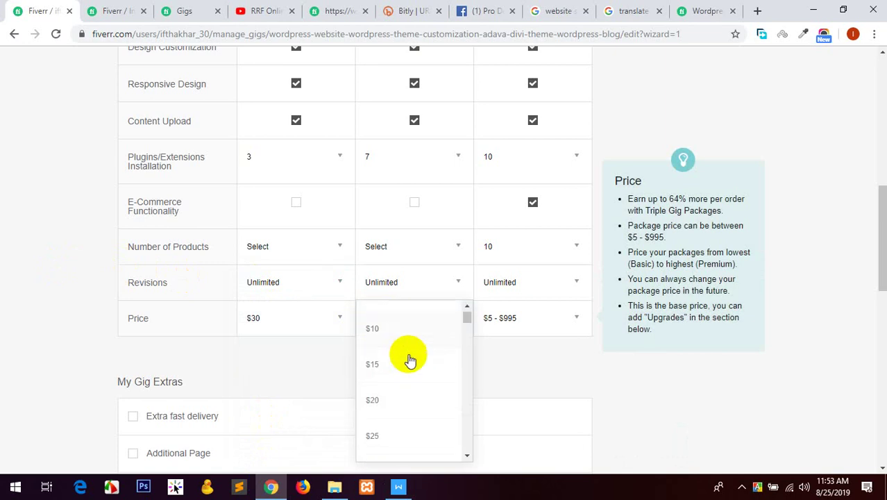
pyautogui.scroll(-3, 406, 368)
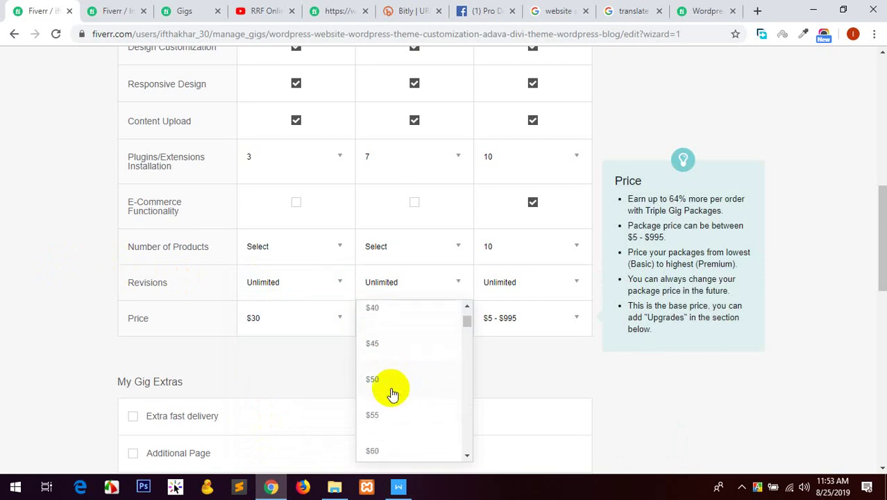
pyautogui.click(388, 413)
pyautogui.click(517, 329)
pyautogui.scroll(-8, 527, 354)
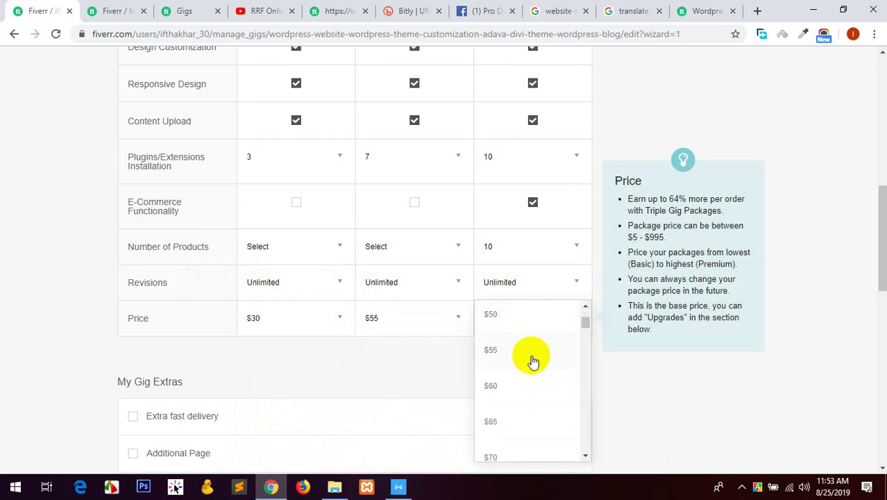
pyautogui.scroll(-2, 531, 362)
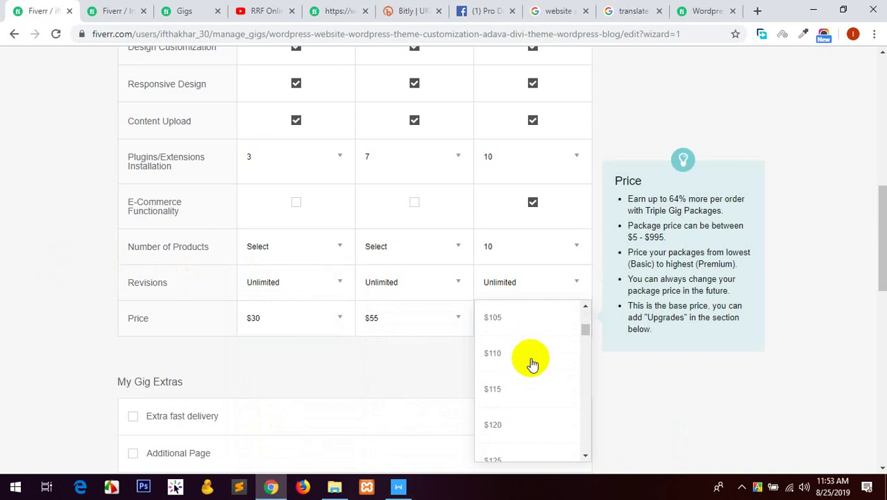
pyautogui.click(503, 426)
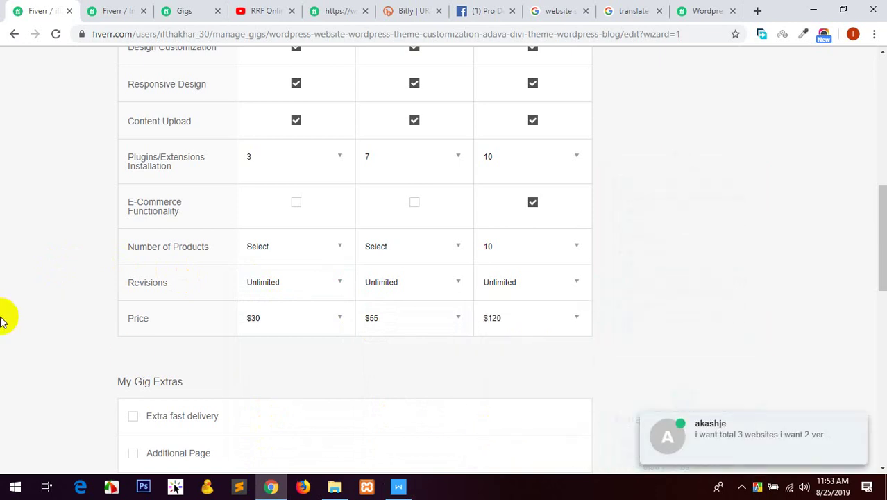
pyautogui.scroll(-3, 21, 287)
# Open the buyer's Avada university and law demo links in new tabs and view the university demo.
pyautogui.click(111, 11)
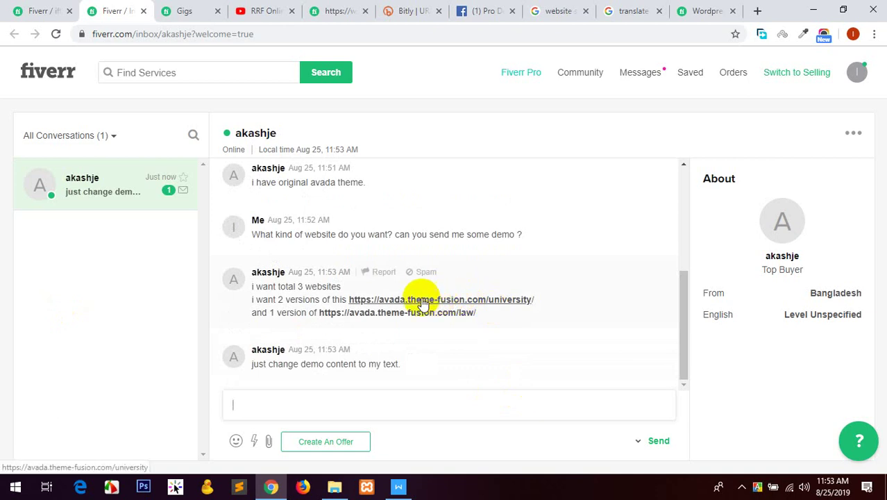
pyautogui.click(397, 302)
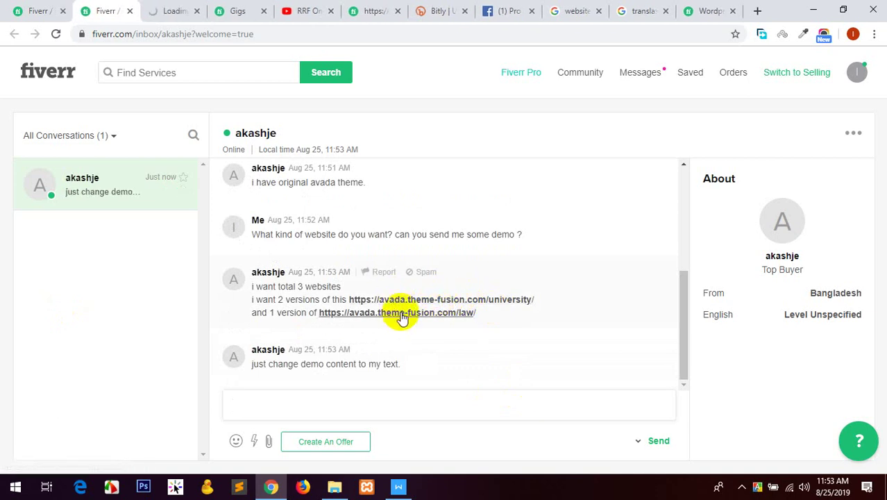
pyautogui.click(400, 315)
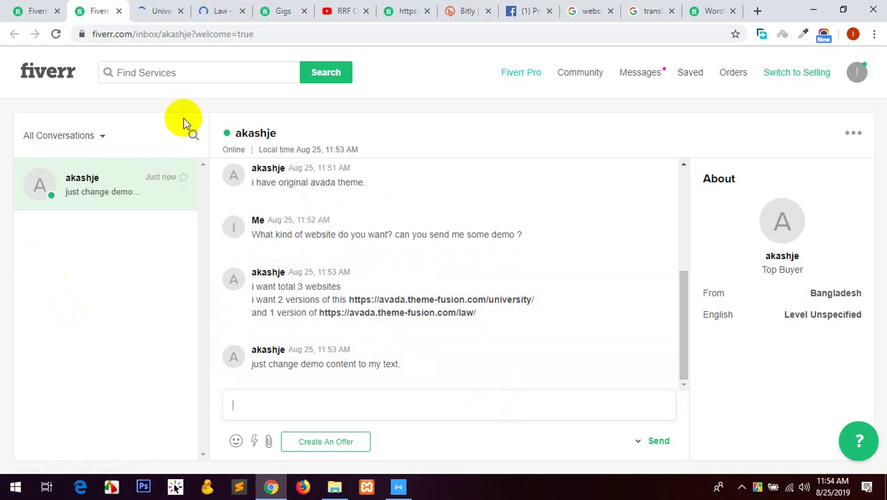
pyautogui.click(158, 8)
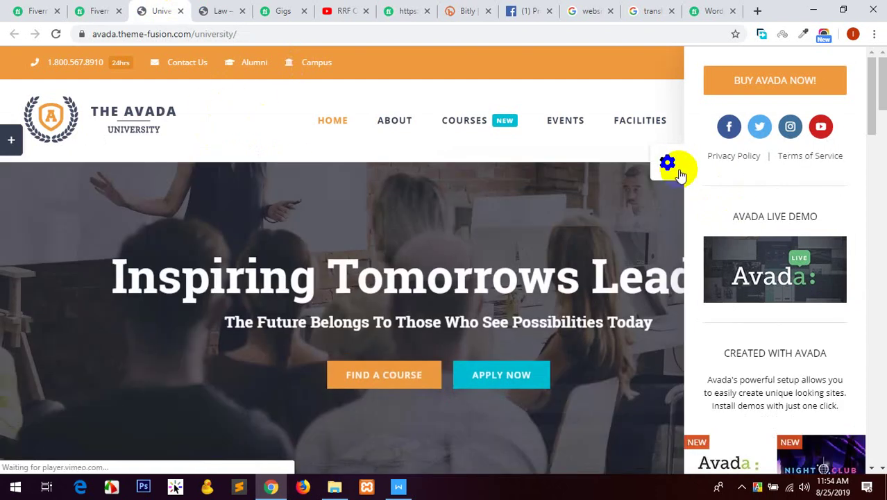
# Hide the demo sidebar and scroll through the Avada University demo.
pyautogui.click(674, 168)
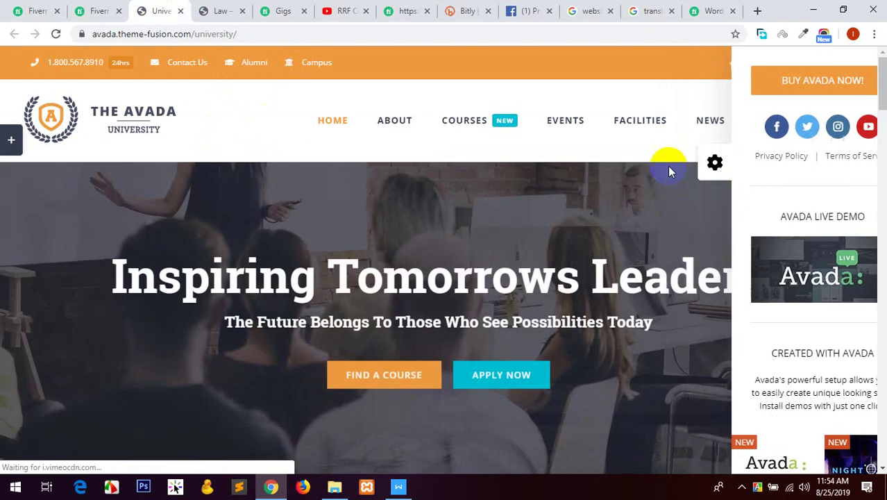
pyautogui.scroll(-10, 612, 214)
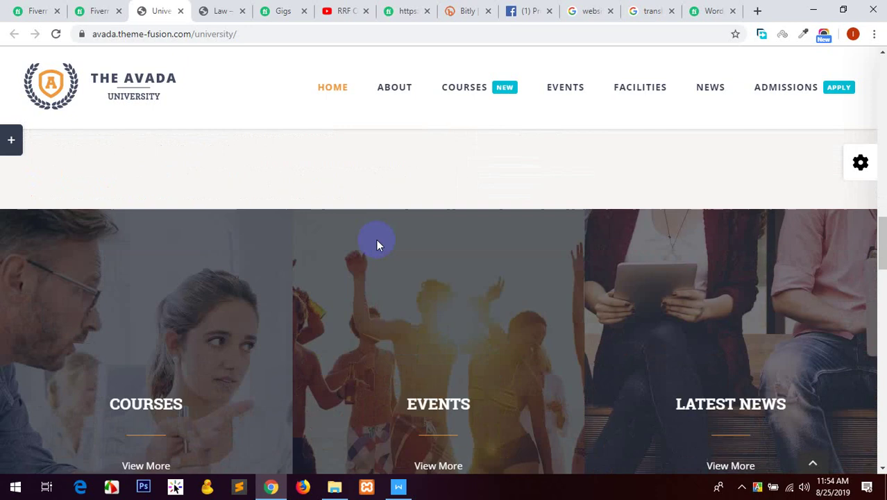
pyautogui.scroll(-15, 376, 241)
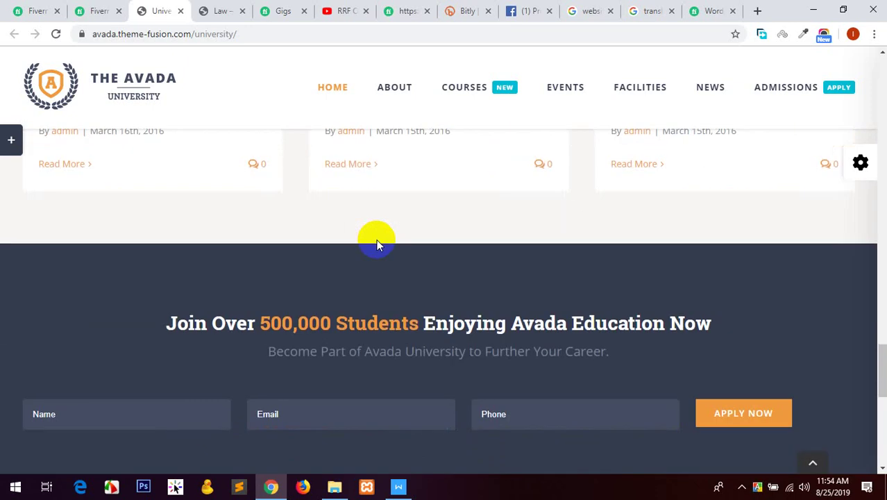
pyautogui.scroll(-5, 377, 245)
pyautogui.scroll(20, 293, 251)
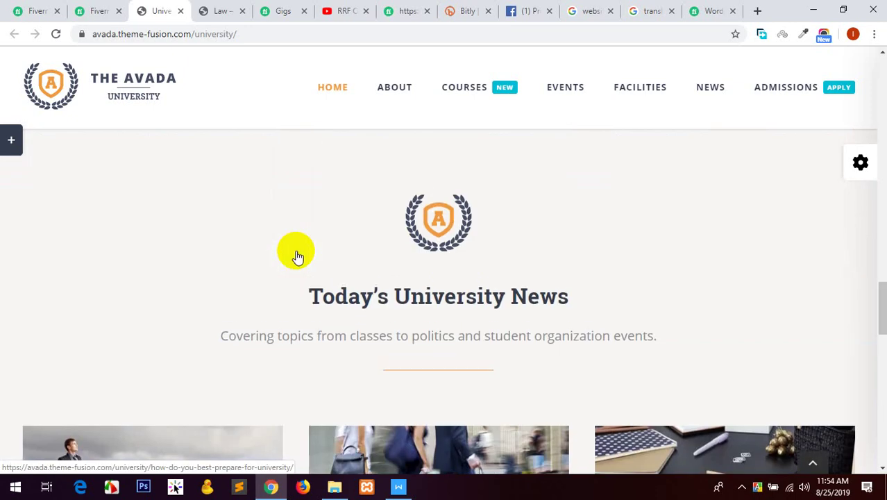
pyautogui.scroll(1, 285, 254)
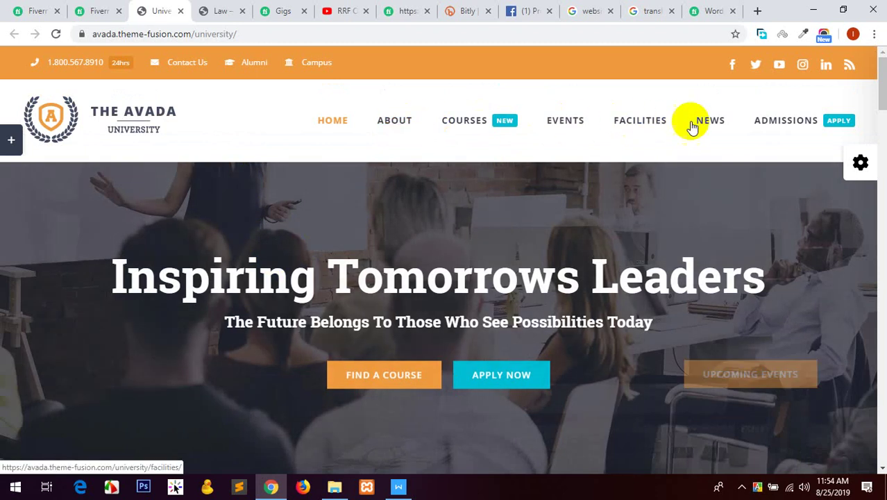
pyautogui.click(97, 8)
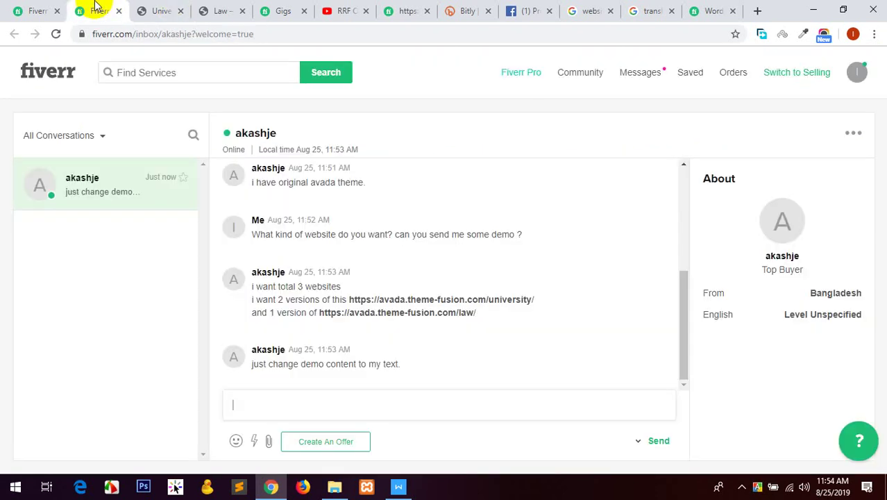
# Browse the Avada Law demo, then return to the buyer conversation's reply box.
pyautogui.click(238, 9)
pyautogui.click(666, 162)
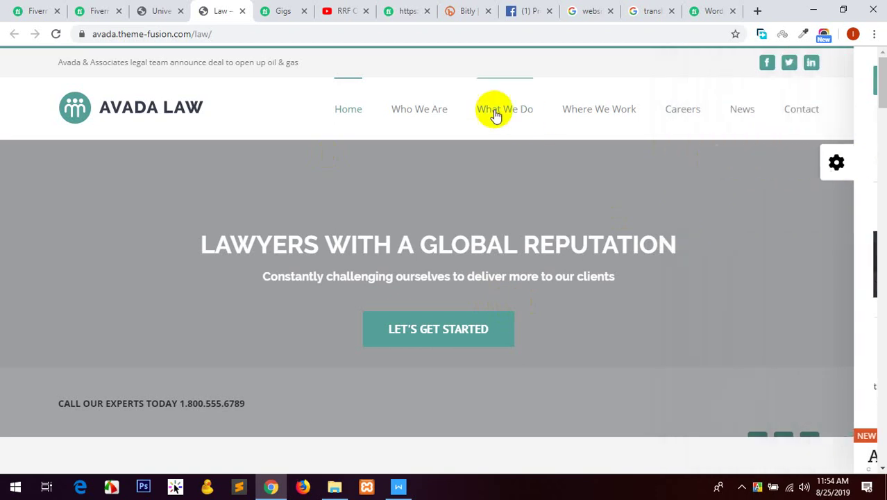
pyautogui.scroll(-5, 595, 285)
pyautogui.scroll(-10, 172, 303)
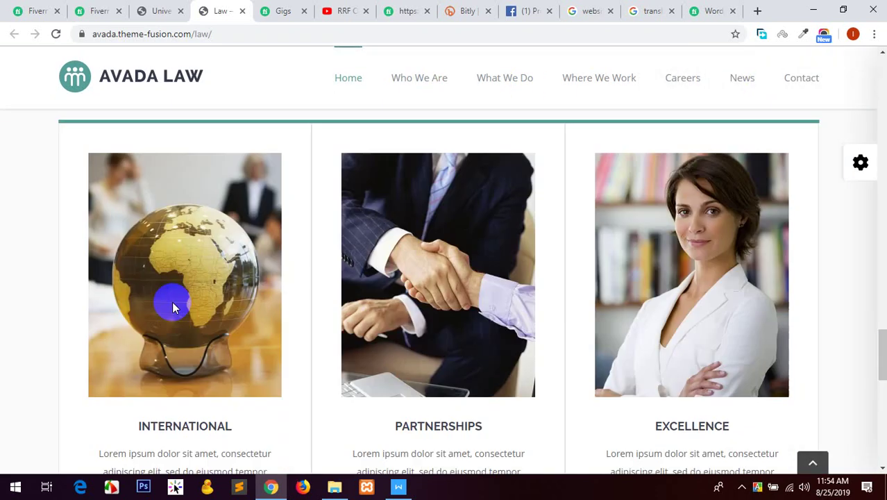
pyautogui.scroll(5, 172, 304)
pyautogui.scroll(3, 172, 303)
pyautogui.click(88, 9)
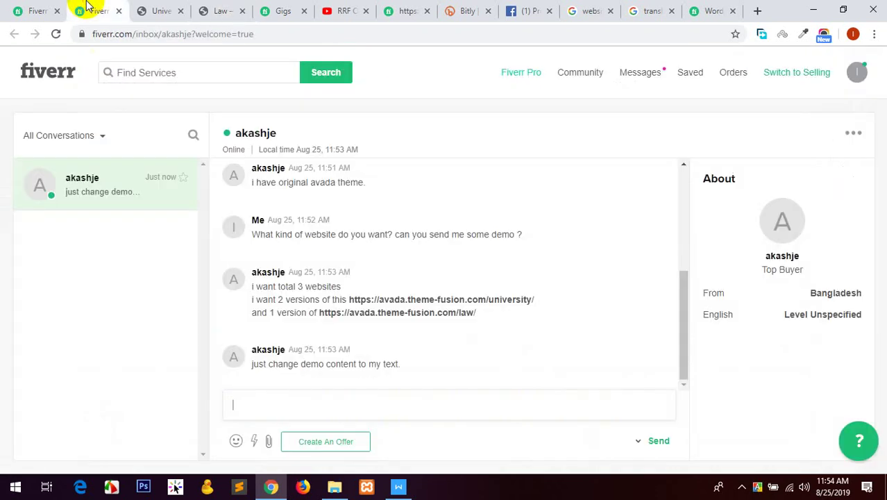
pyautogui.click(402, 401)
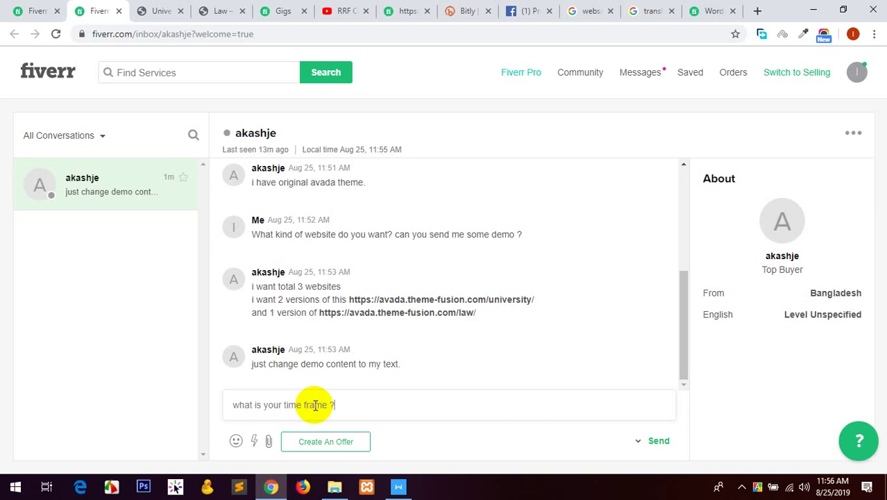
# Send the reply 'what is your time frame ?' and return to the Edit Gig tab.
pyautogui.click(657, 441)
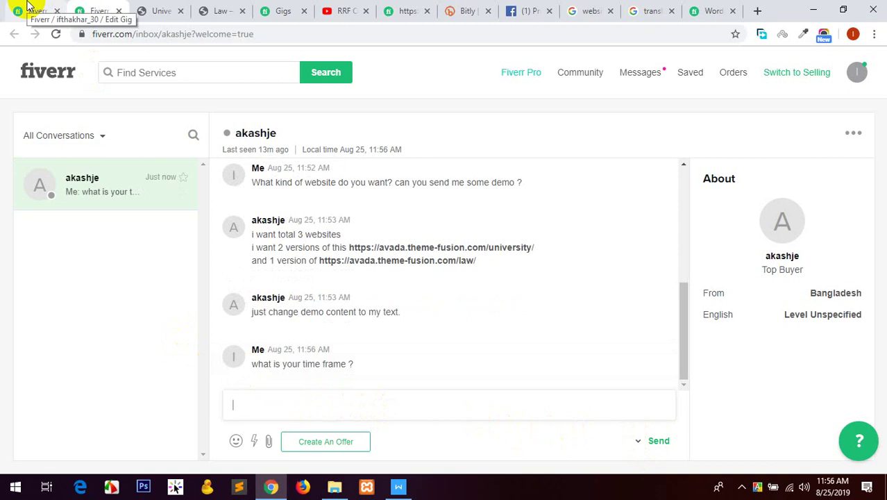
pyautogui.click(28, 5)
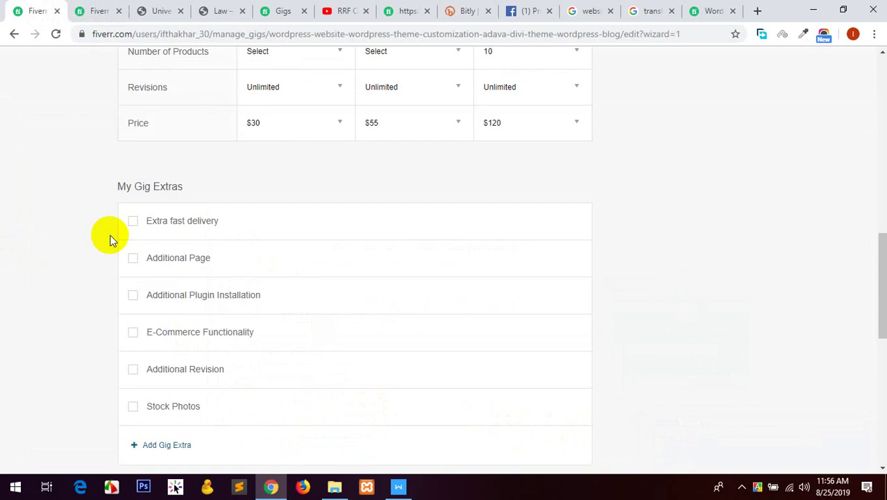
# Glance at the buyer conversation again, then return to the gig pricing page.
pyautogui.click(99, 8)
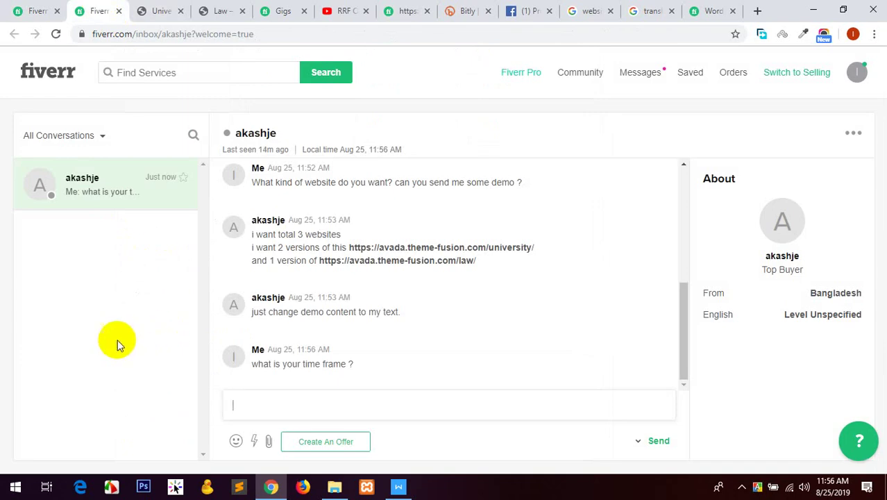
pyautogui.click(59, 10)
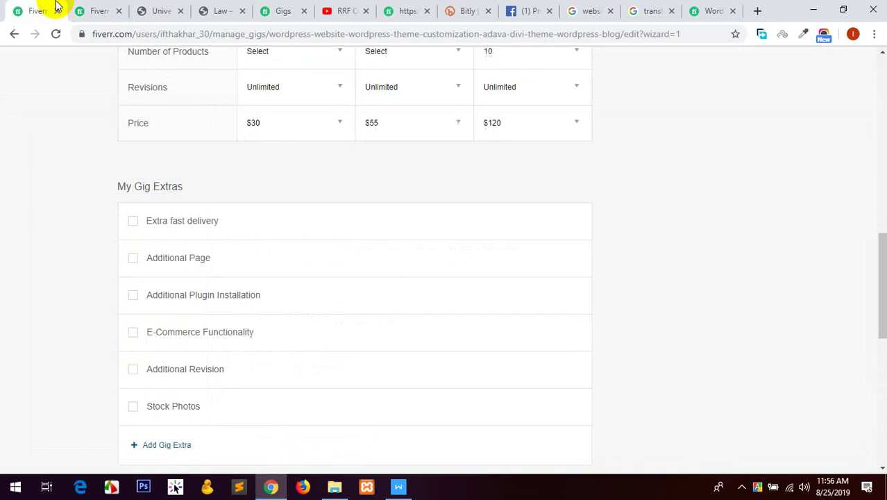
pyautogui.scroll(3, 90, 217)
pyautogui.scroll(-4, 111, 232)
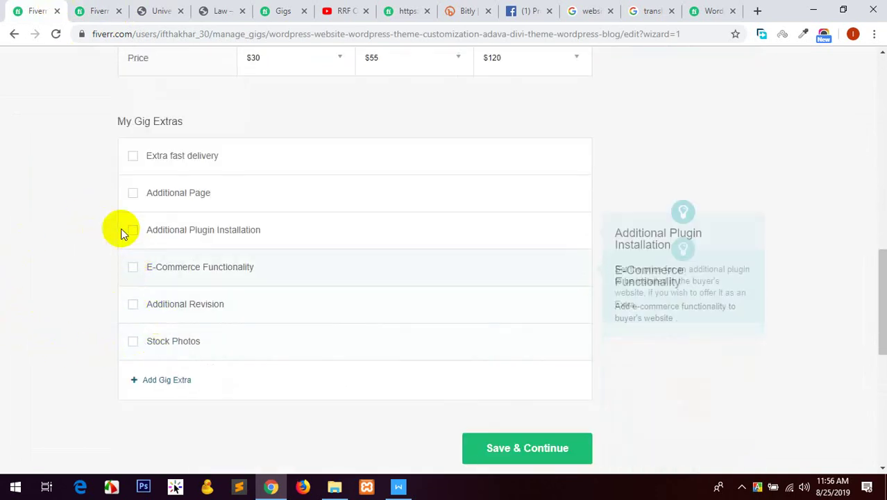
# Offer Extra fast delivery, with Premium delivered in 4 days for $25 extra.
pyautogui.click(132, 155)
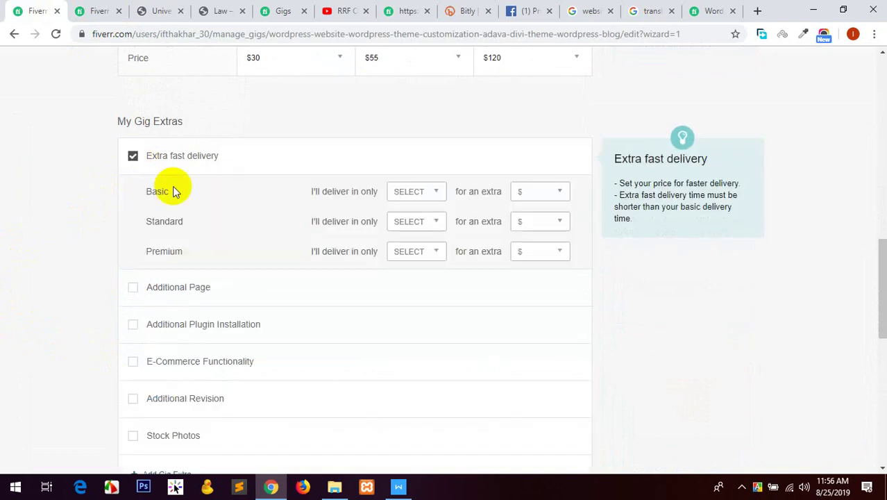
pyautogui.scroll(5, 432, 254)
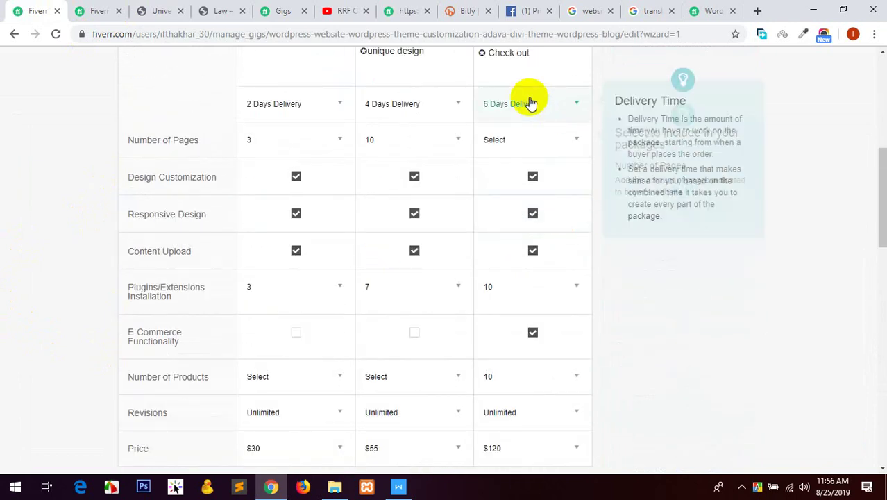
pyautogui.scroll(-5, 85, 251)
pyautogui.click(412, 317)
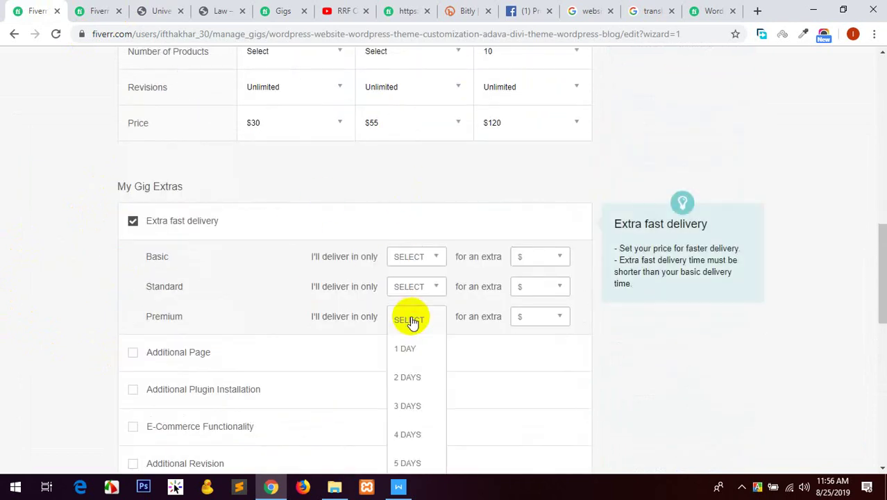
pyautogui.click(406, 438)
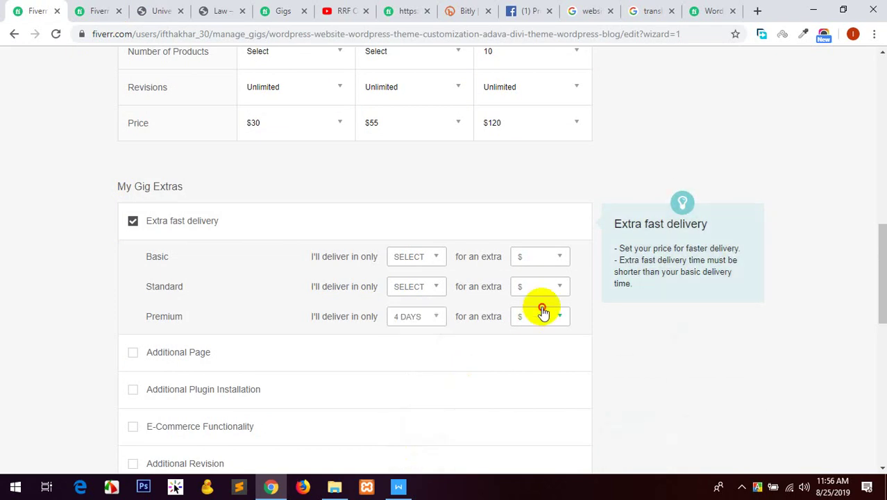
pyautogui.click(540, 316)
pyautogui.scroll(-2, 533, 375)
pyautogui.click(531, 390)
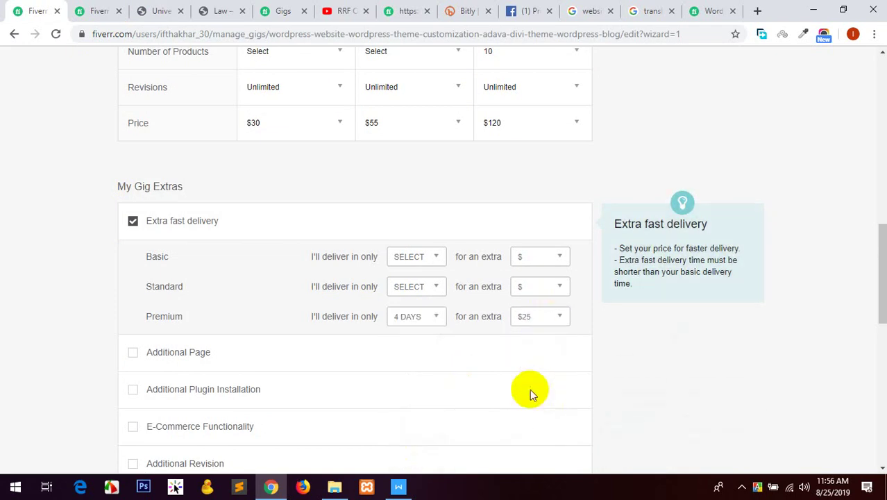
# Give Standard 3-day fast delivery for $15 extra, save pricing, and switch to WPS Writer.
pyautogui.click(417, 288)
pyautogui.click(408, 373)
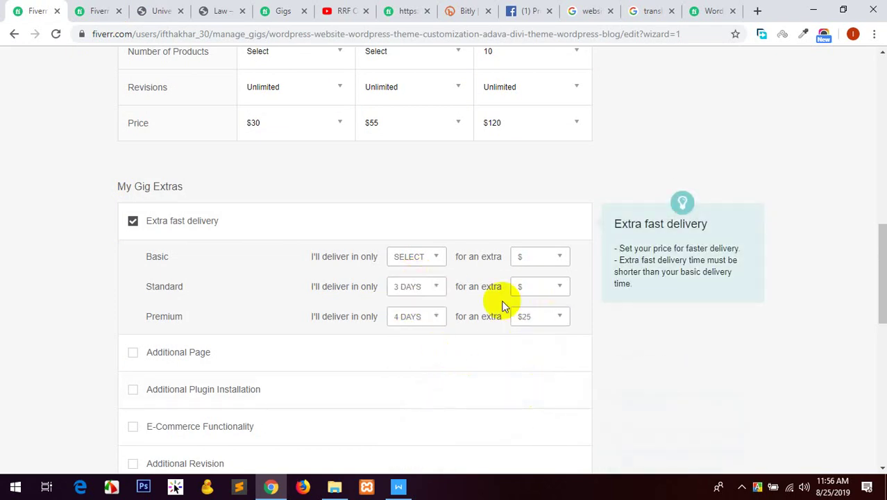
pyautogui.click(534, 288)
pyautogui.click(527, 376)
pyautogui.scroll(-5, 28, 241)
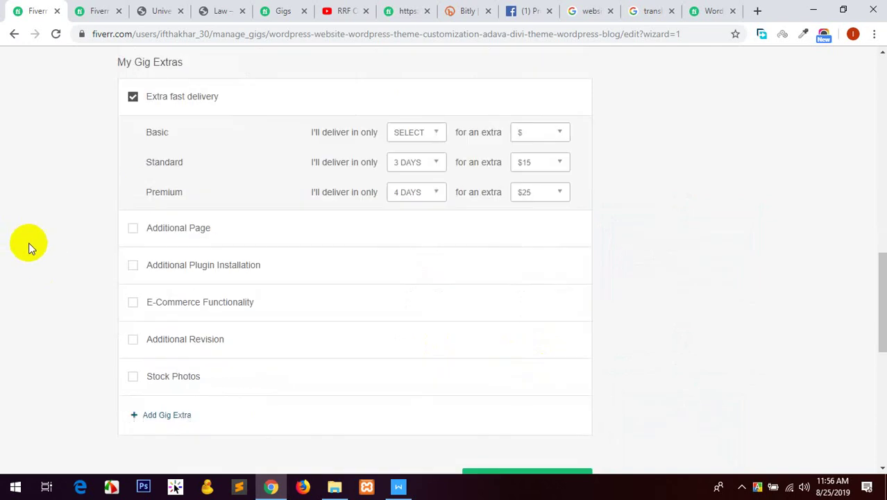
pyautogui.click(465, 286)
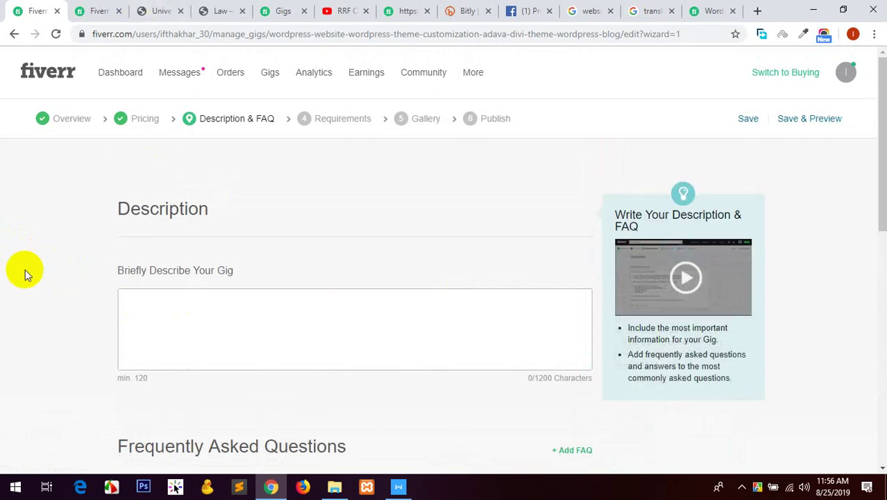
pyautogui.click(281, 347)
pyautogui.click(398, 486)
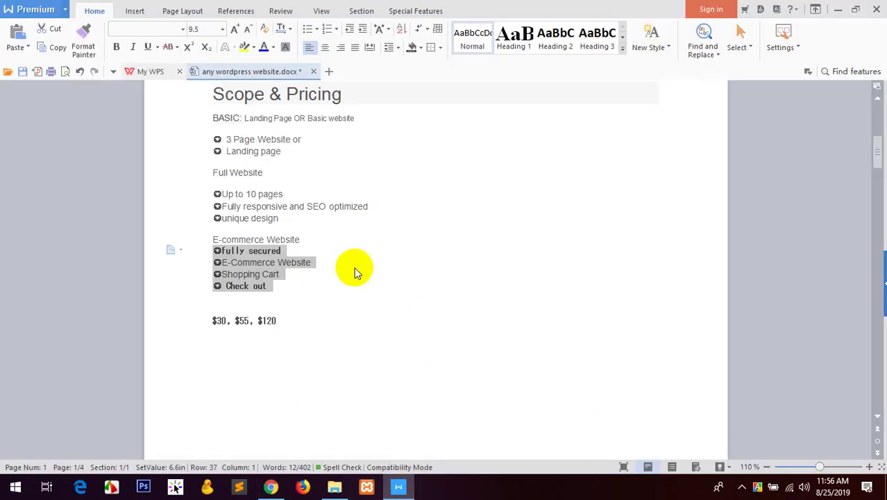
# Copy the Description text from 'Hi,' through the signature and return to Chrome.
pyautogui.scroll(-10, 356, 270)
pyautogui.scroll(1, 234, 169)
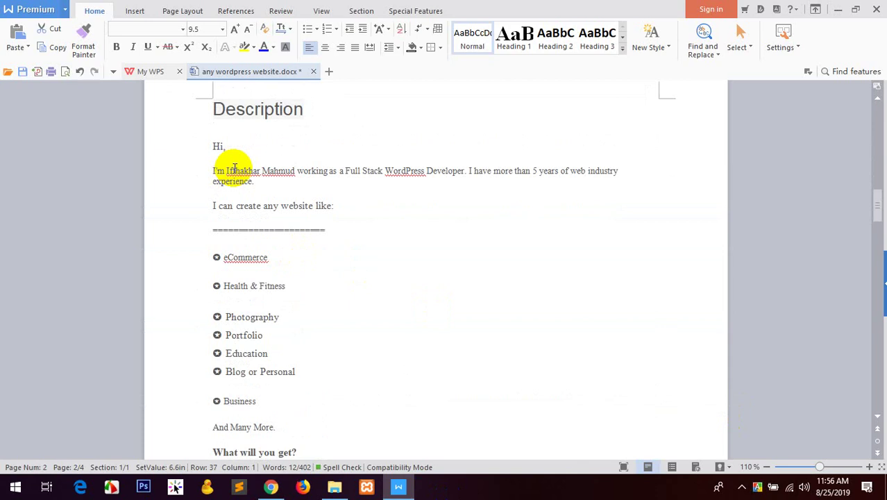
pyautogui.moveTo(217, 145)
pyautogui.mouseDown()
pyautogui.moveTo(287, 210)
pyautogui.moveTo(356, 218)
pyautogui.moveTo(371, 332)
pyautogui.moveTo(335, 380)
pyautogui.mouseUp()
pyautogui.scroll(-10, 356, 218)
pyautogui.scroll(-8, 367, 271)
pyautogui.scroll(-5, 368, 331)
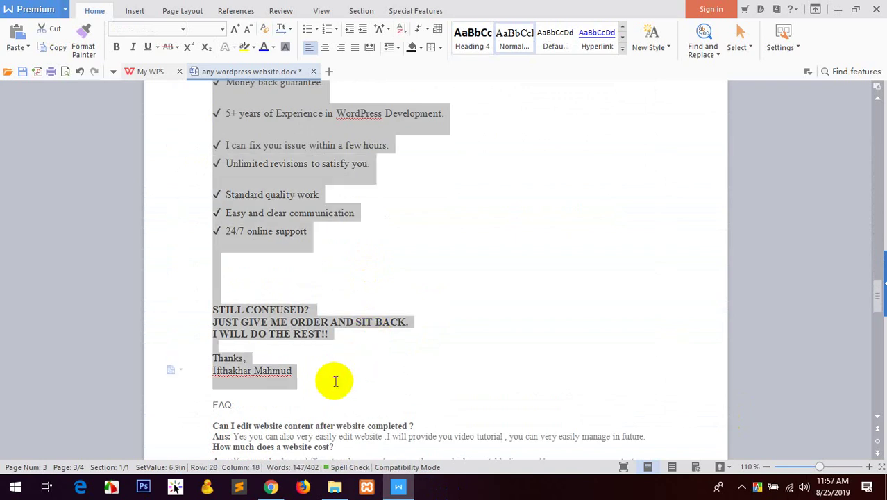
pyautogui.click(271, 486)
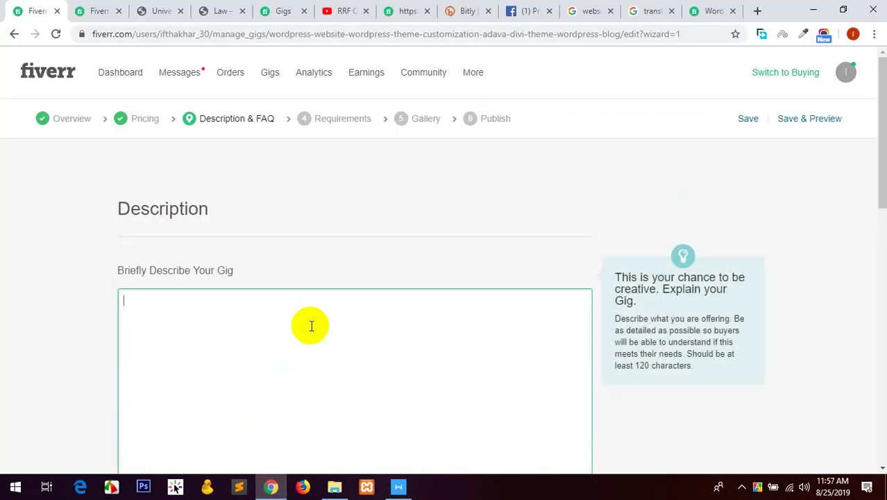
# Paste the copied description into the gig description box and highlight its intro lines in yellow.
pyautogui.hotkey('ctrl', 'v')
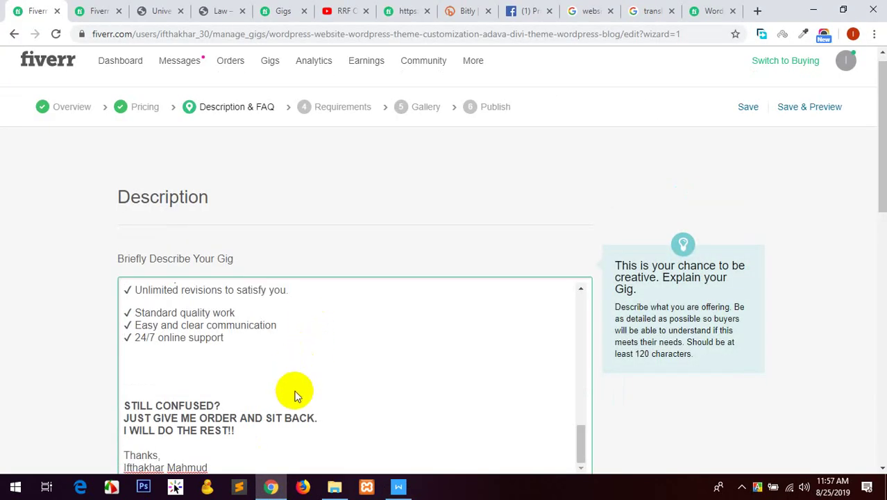
pyautogui.scroll(15, 247, 366)
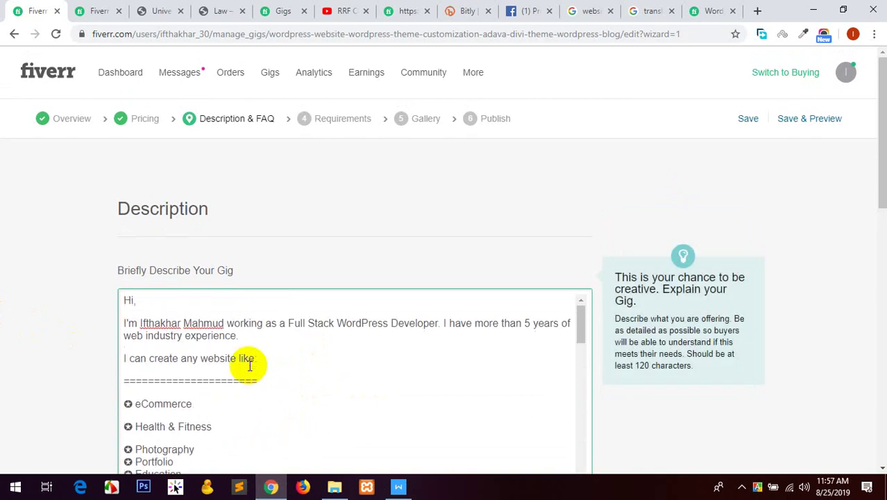
pyautogui.moveTo(276, 373); pyautogui.dragTo(113, 356)
pyautogui.scroll(-2, 82, 305)
pyautogui.scroll(-3, 83, 305)
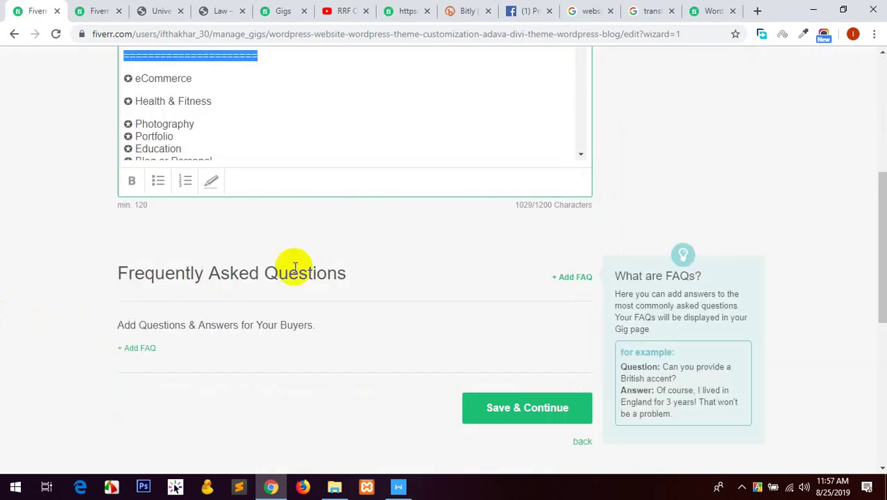
pyautogui.click(211, 180)
pyautogui.scroll(2, 263, 269)
pyautogui.click(262, 269)
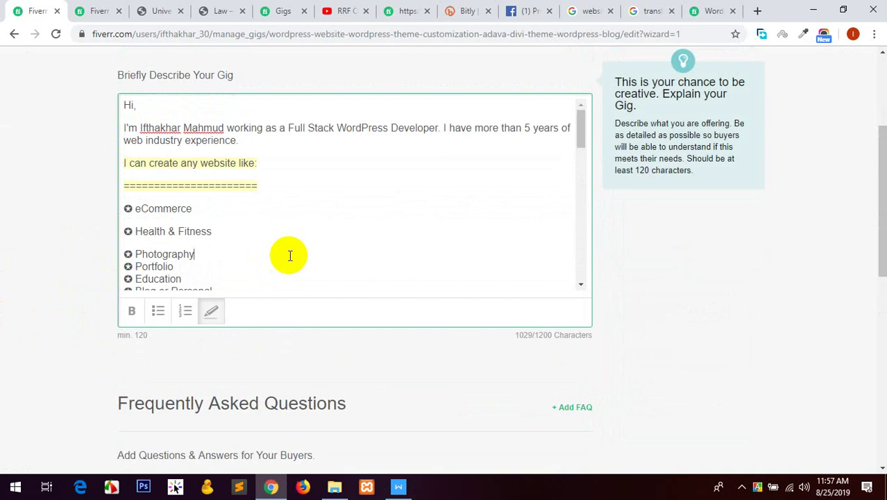
# Put Photography, Education and Blog or Personal each on their own spaced line.
pyautogui.click(229, 225)
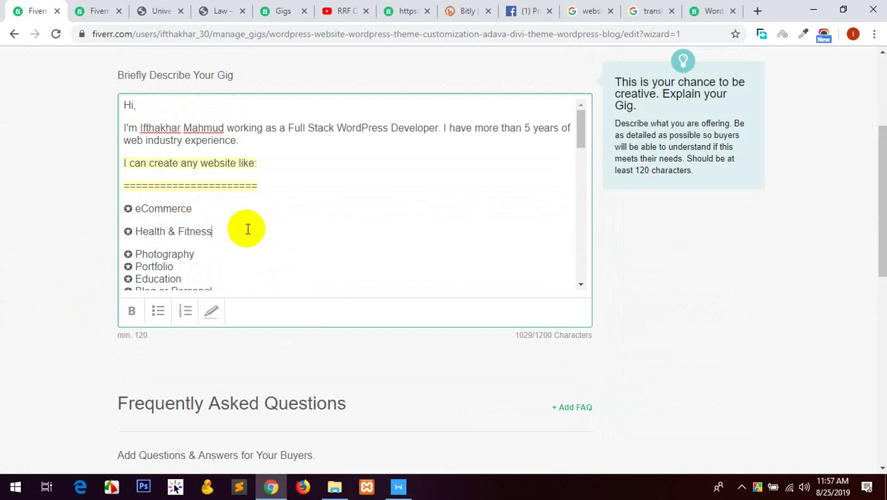
pyautogui.press('Delete')
pyautogui.press('Return')
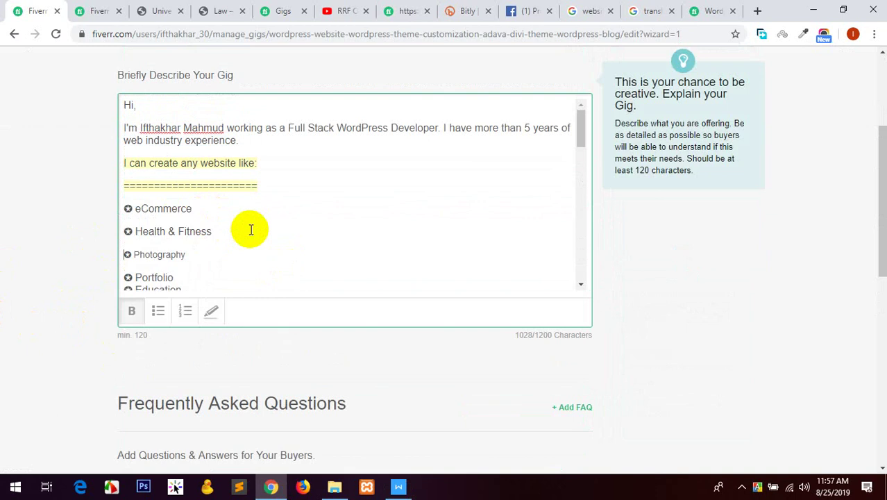
pyautogui.scroll(-1, 216, 211)
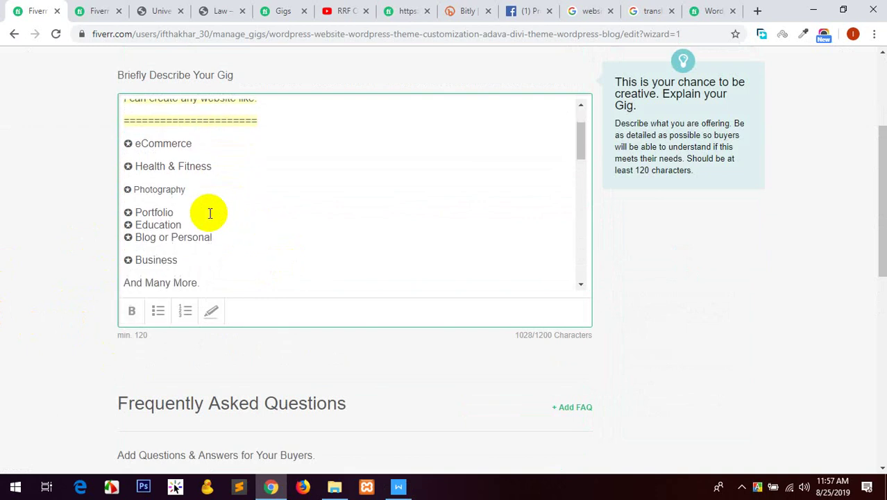
pyautogui.click(210, 213)
pyautogui.press('Delete')
pyautogui.press('Return')
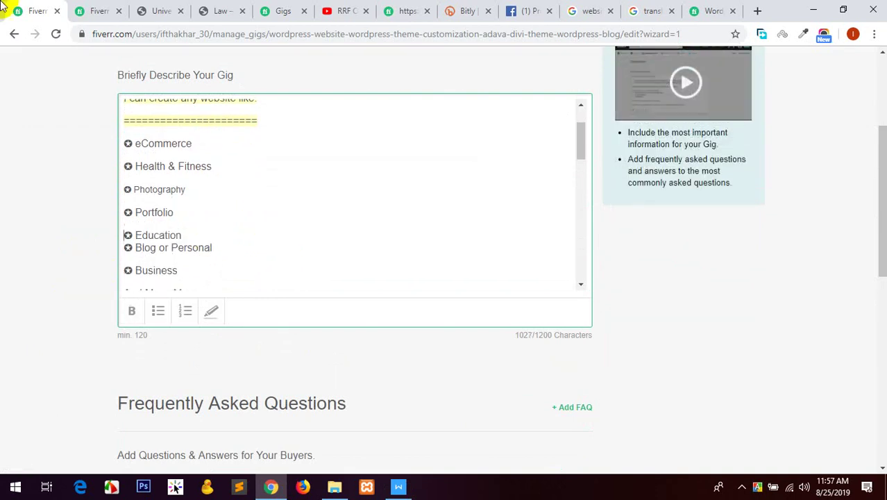
pyautogui.scroll(-1, 227, 195)
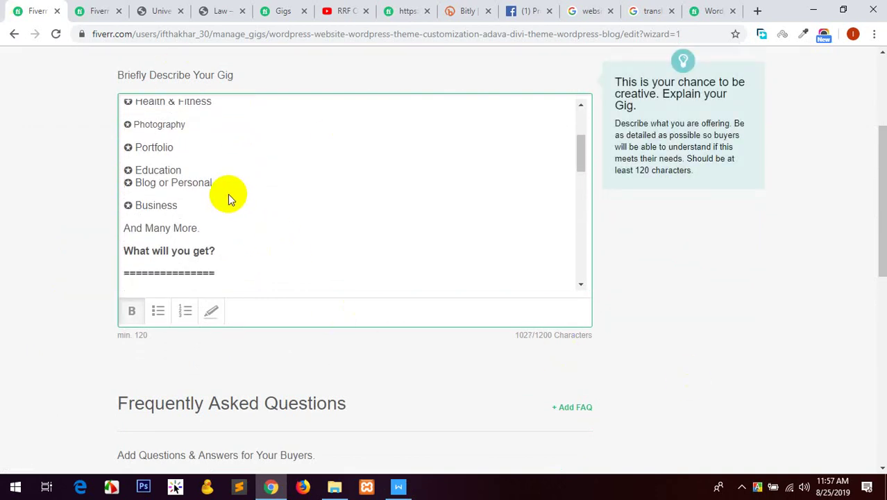
pyautogui.click(179, 171)
pyautogui.press('Delete')
pyautogui.press('Return')
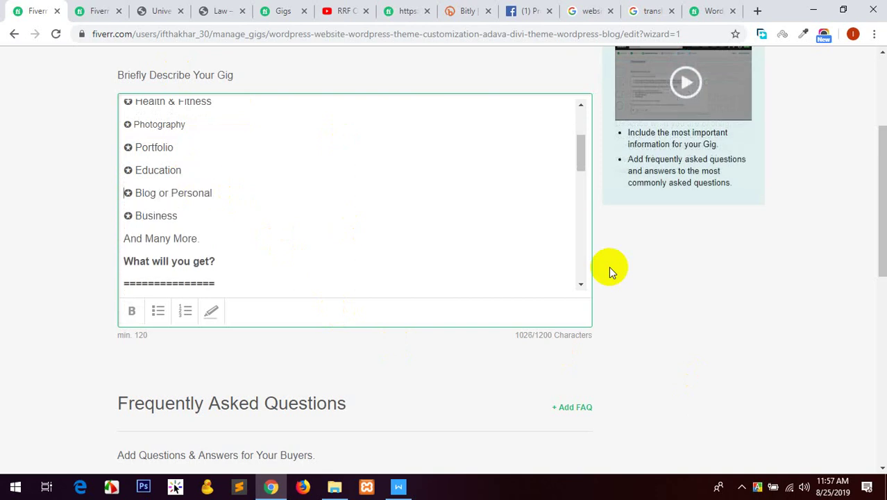
pyautogui.scroll(-2, 192, 203)
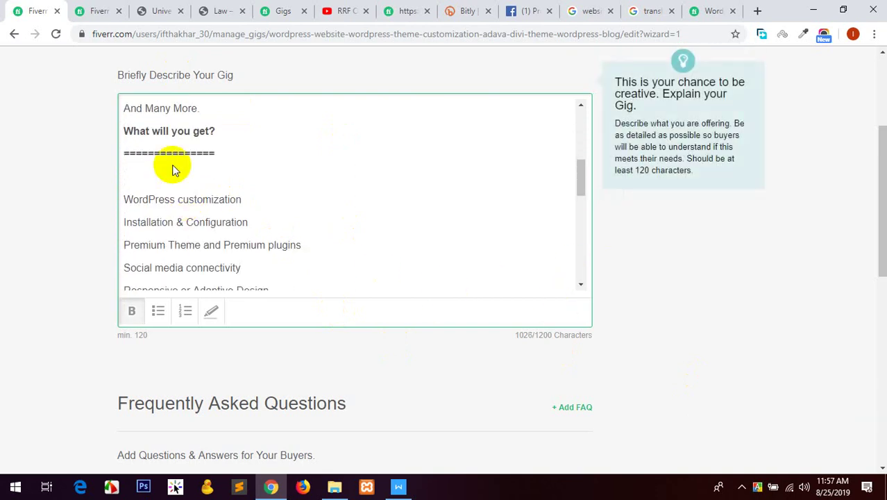
# Highlight the 'What will you get?' heading in yellow and remove the blank line beneath it.
pyautogui.moveTo(224, 150); pyautogui.dragTo(123, 129)
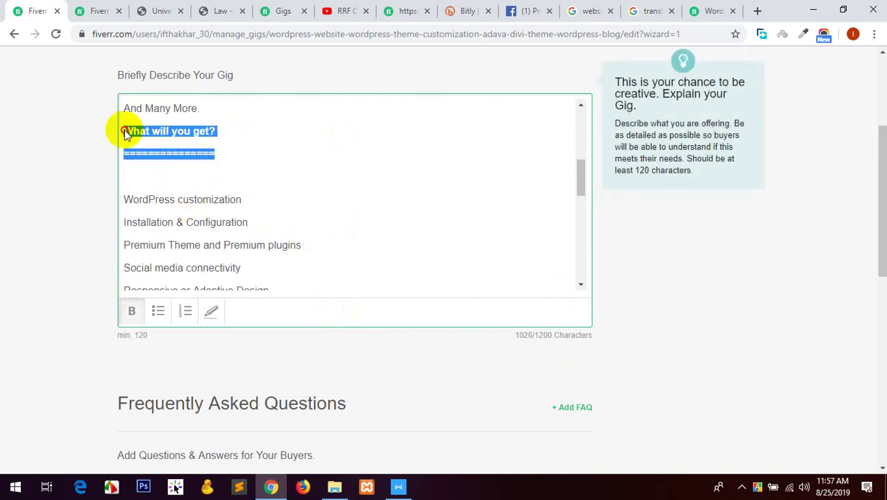
pyautogui.click(211, 311)
pyautogui.click(241, 194)
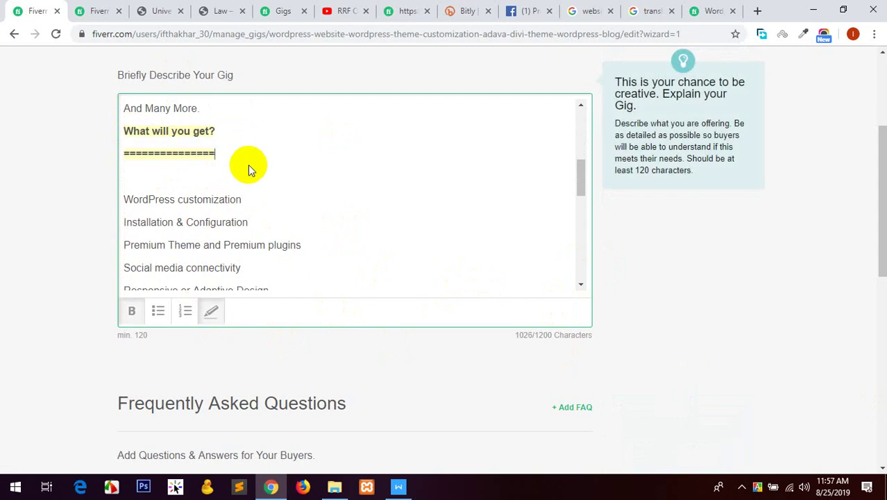
pyautogui.press('Delete')
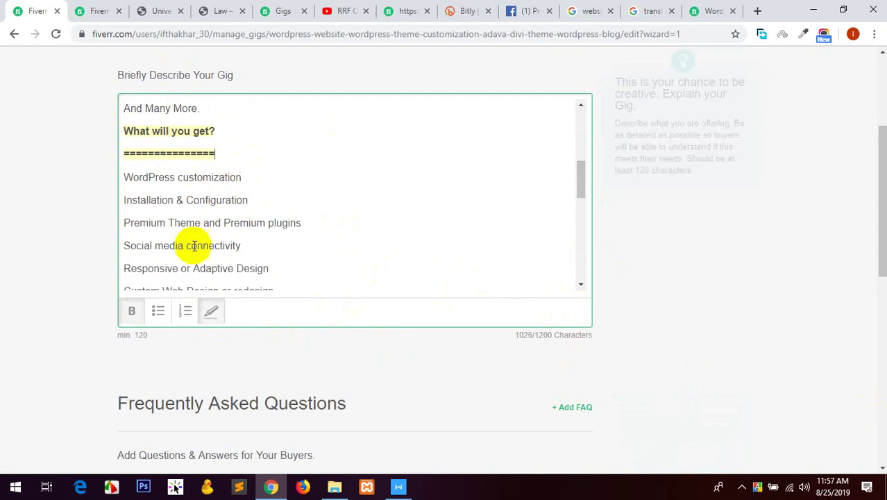
pyautogui.scroll(-3, 253, 211)
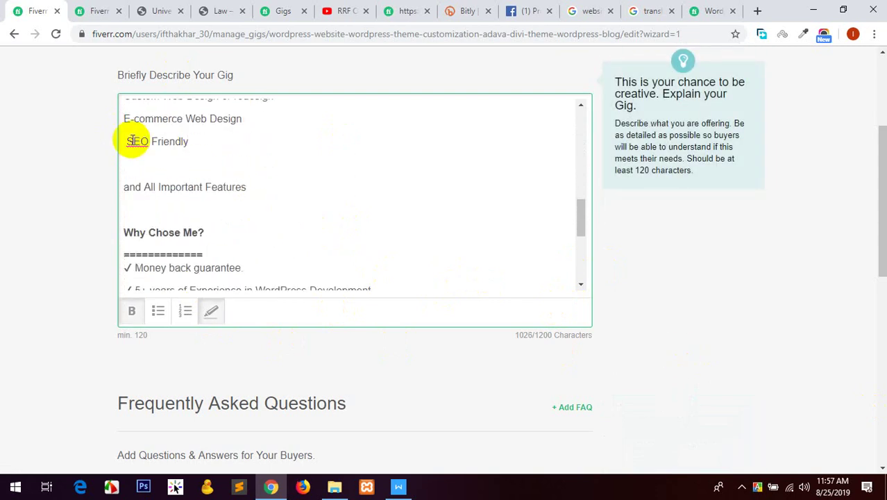
pyautogui.click(124, 142)
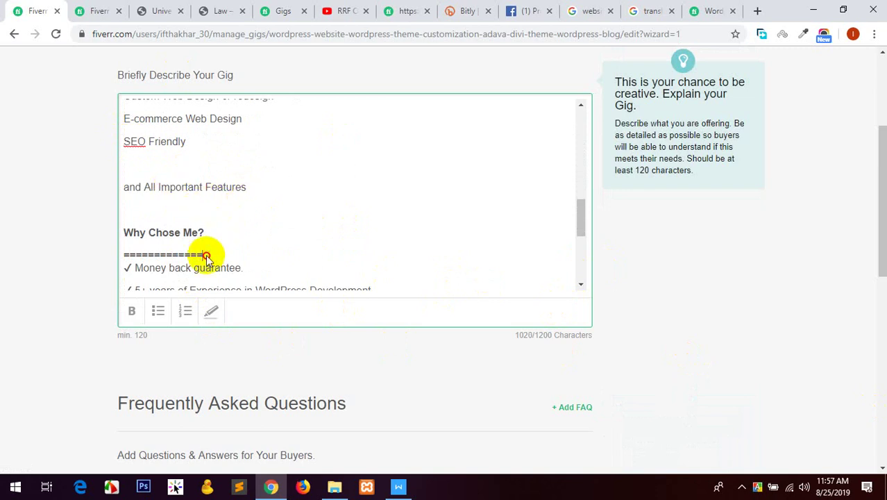
# Highlight the 'Why Chose Me?' heading in yellow and remove blank lines after 24/7 online support.
pyautogui.moveTo(203, 255); pyautogui.dragTo(123, 231)
pyautogui.click(211, 311)
pyautogui.click(234, 253)
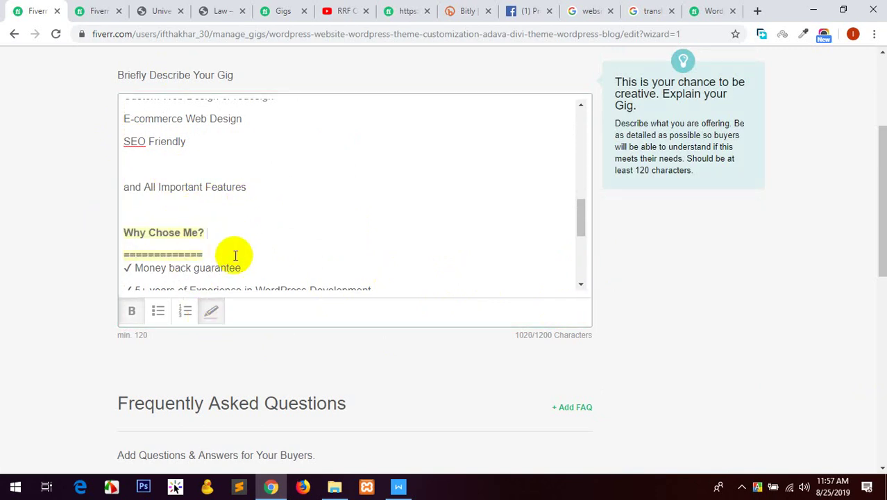
pyautogui.press('Return')
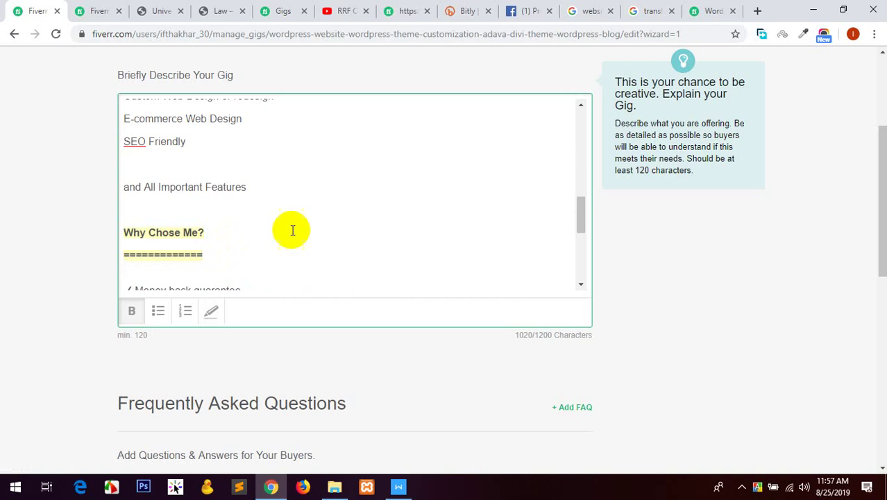
pyautogui.scroll(-3, 235, 227)
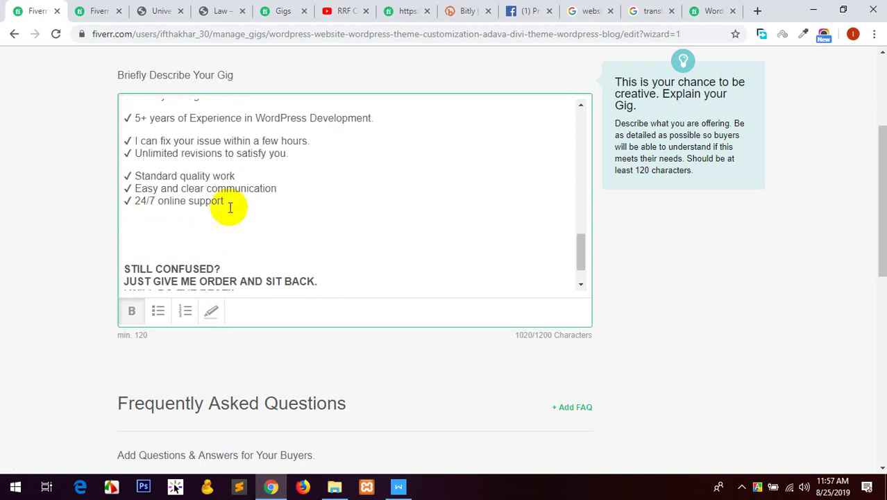
pyautogui.scroll(-3, 233, 204)
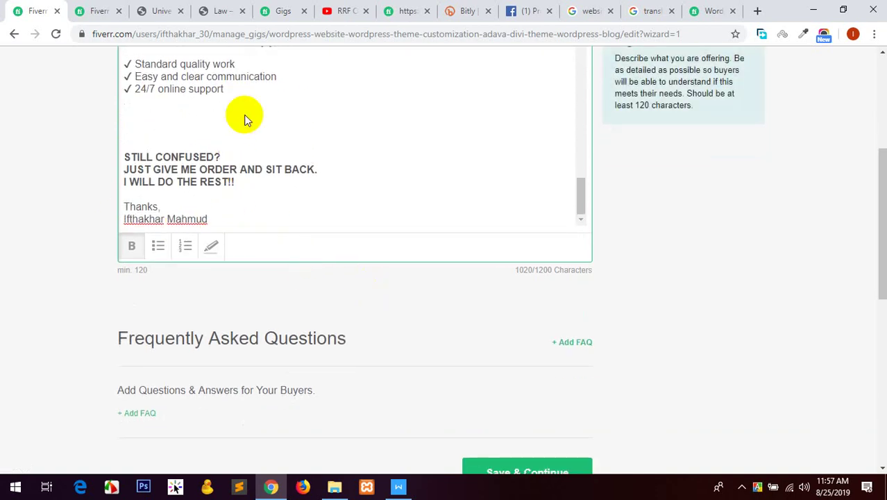
pyautogui.click(231, 92)
pyautogui.press('Delete')
pyautogui.press('Delete')
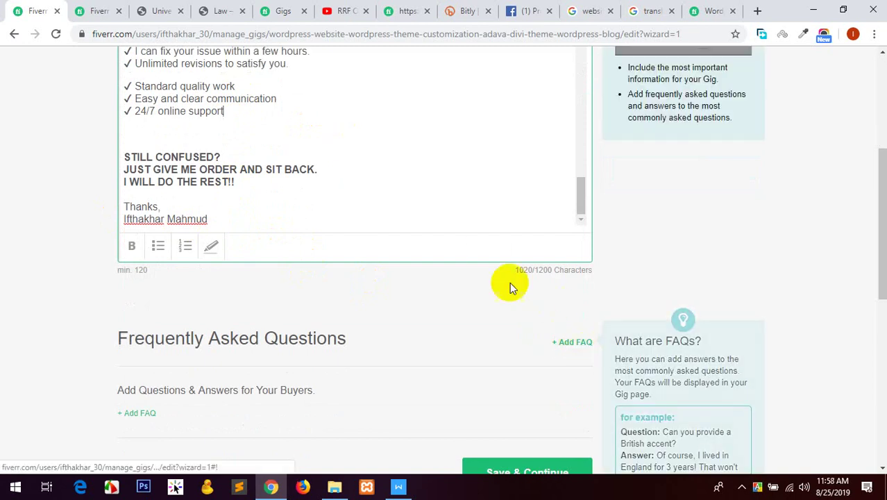
pyautogui.scroll(-2, 139, 305)
pyautogui.click(398, 485)
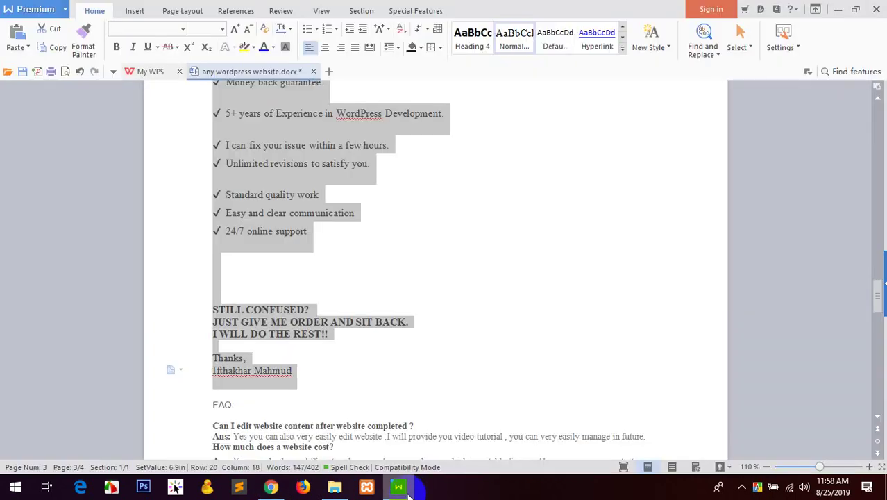
# Add the first FAQ, about editing website content, with its answer.
pyautogui.scroll(-1, 340, 382)
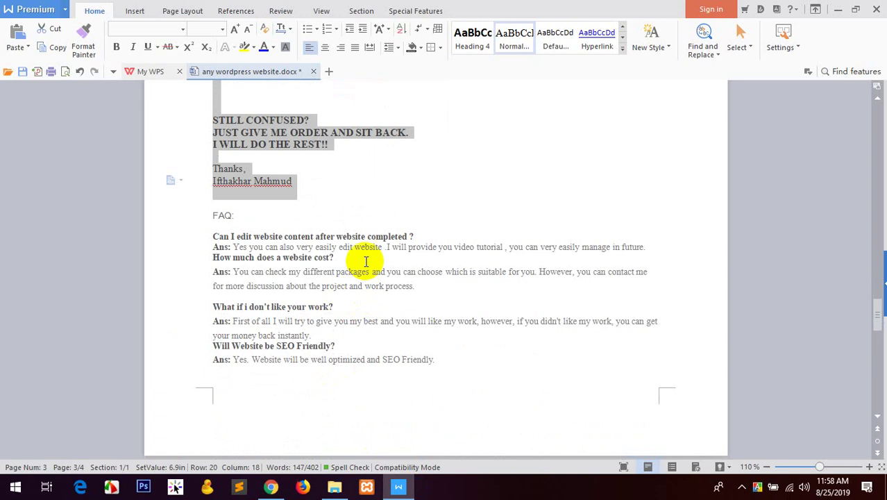
pyautogui.moveTo(414, 236); pyautogui.dragTo(213, 236)
pyautogui.hotkey('ctrl', 'c')
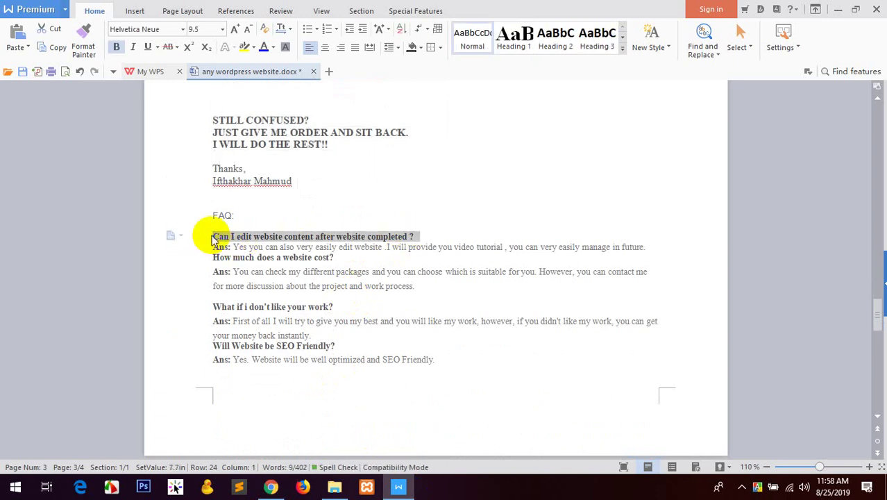
pyautogui.click(270, 486)
pyautogui.click(577, 211)
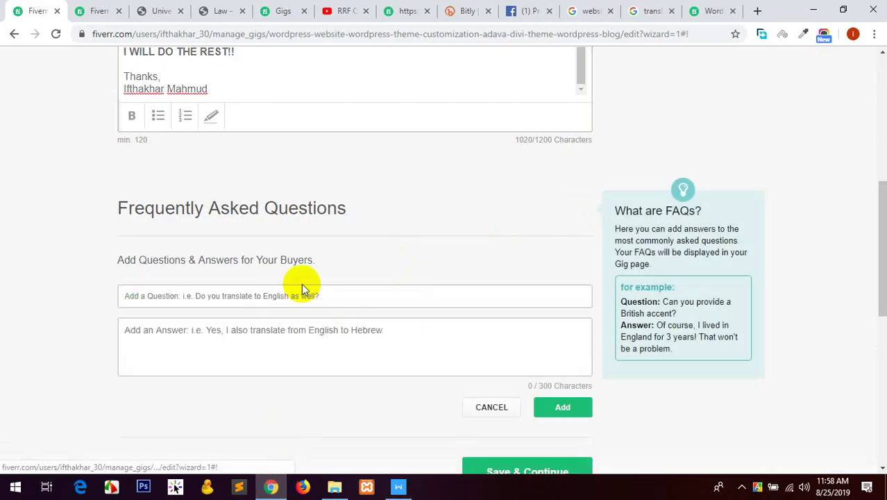
pyautogui.click(281, 297)
pyautogui.hotkey('ctrl', 'v')
pyautogui.click(327, 331)
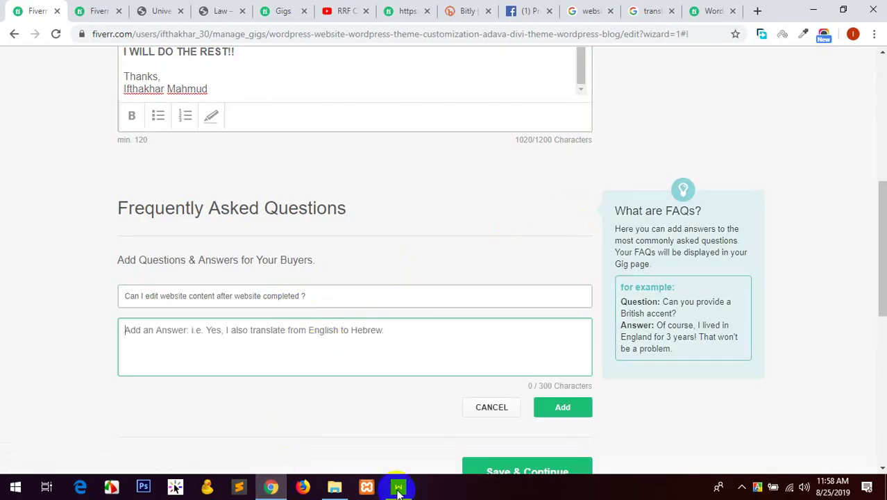
pyautogui.click(398, 486)
pyautogui.click(281, 247)
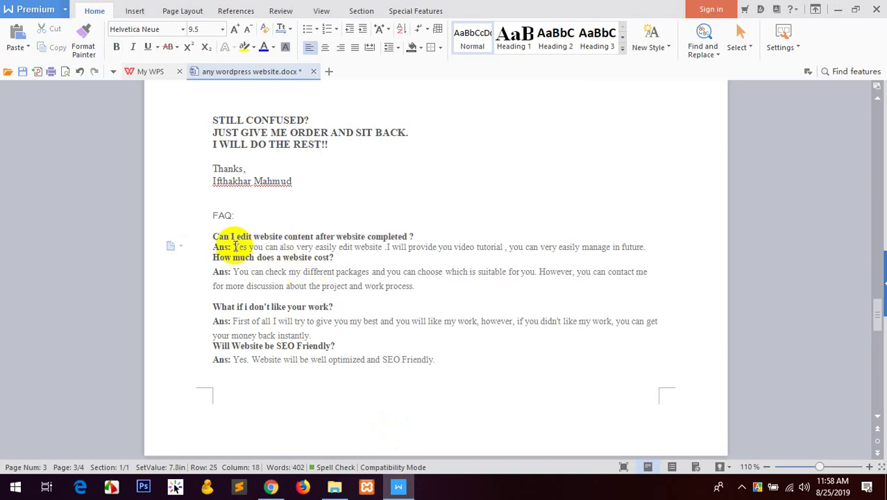
pyautogui.moveTo(232, 247); pyautogui.dragTo(642, 247)
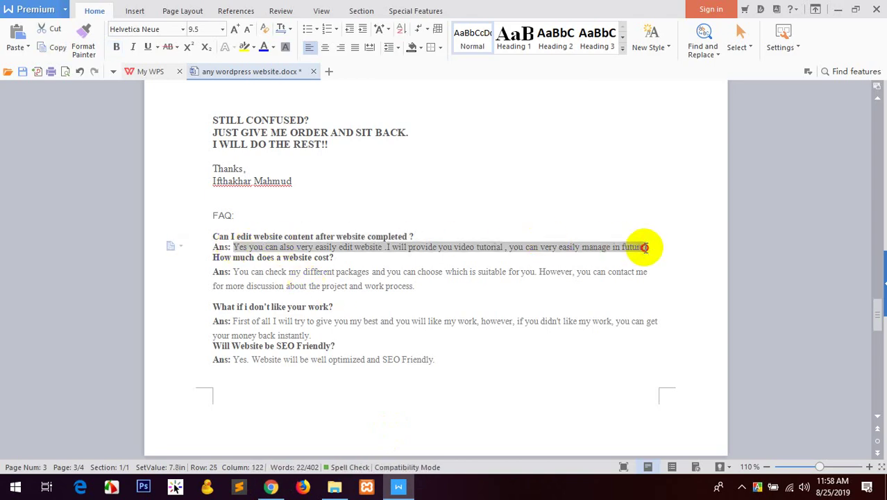
pyautogui.click(271, 485)
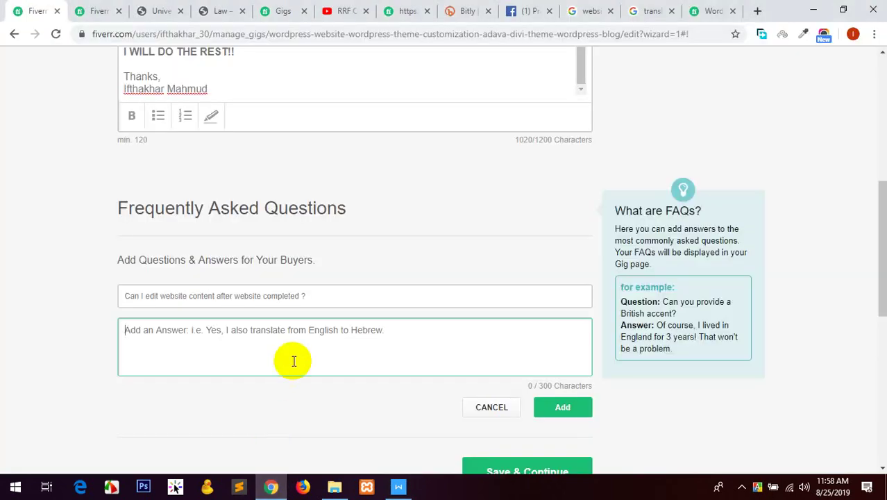
pyautogui.write('Yes you can also very easily edit website. I will provide you video tutorial , you can very easily manage in future.')
pyautogui.click(548, 408)
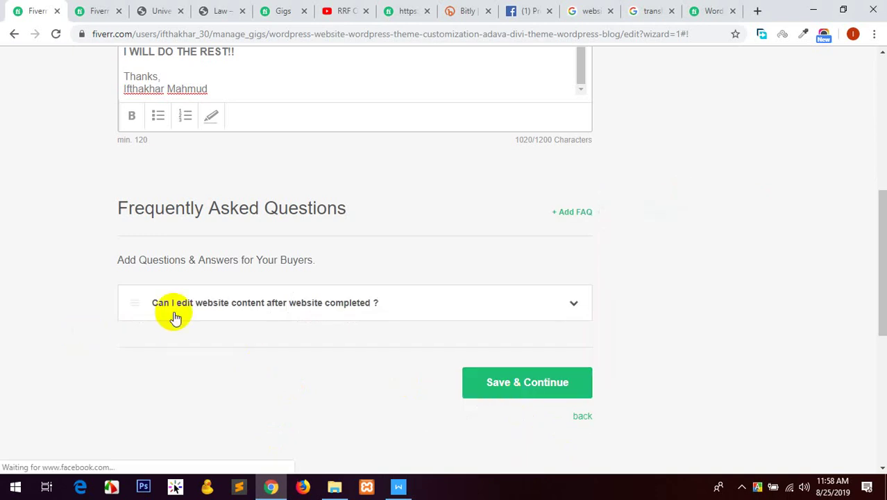
# Add the FAQ 'How much does a website cost?' with the packages answer.
pyautogui.click(578, 211)
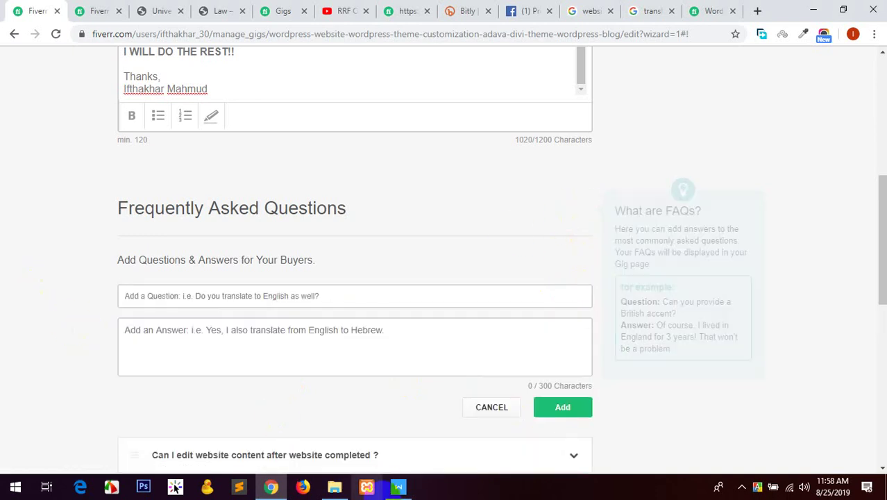
pyautogui.click(398, 485)
pyautogui.tripleClick(257, 258)
pyautogui.hotkey('ctrl', 'c')
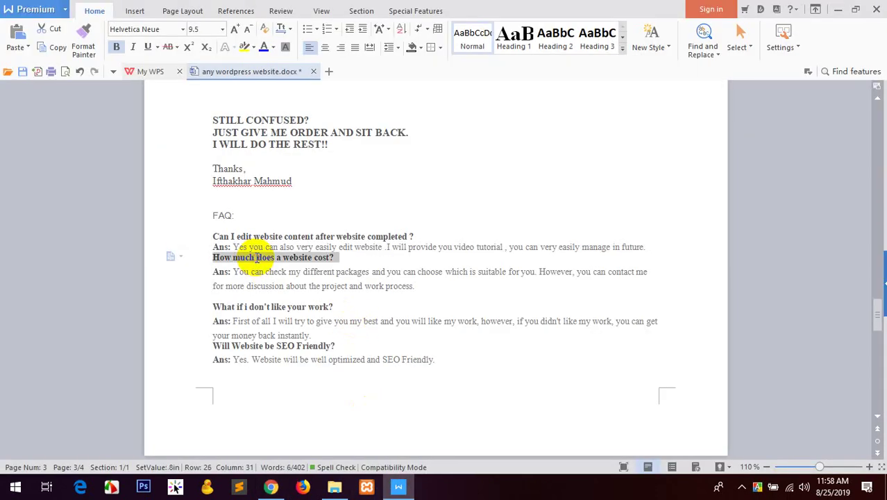
pyautogui.click(270, 485)
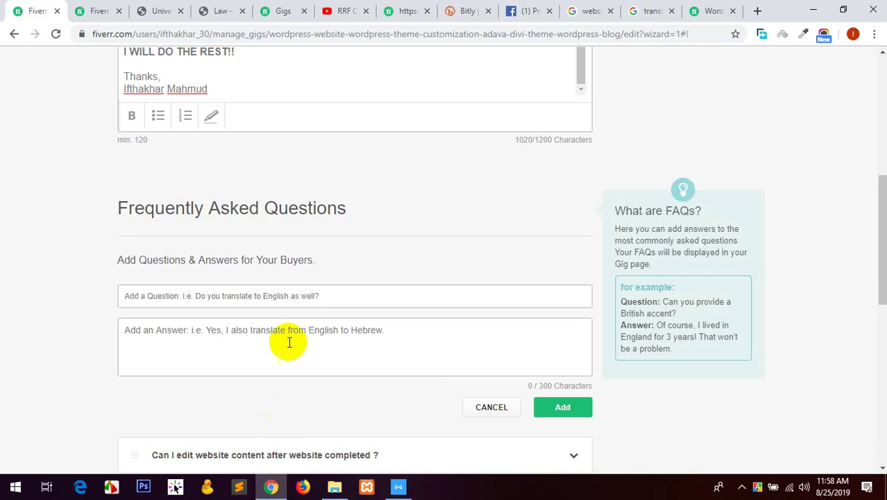
pyautogui.click(283, 297)
pyautogui.hotkey('ctrl', 'v')
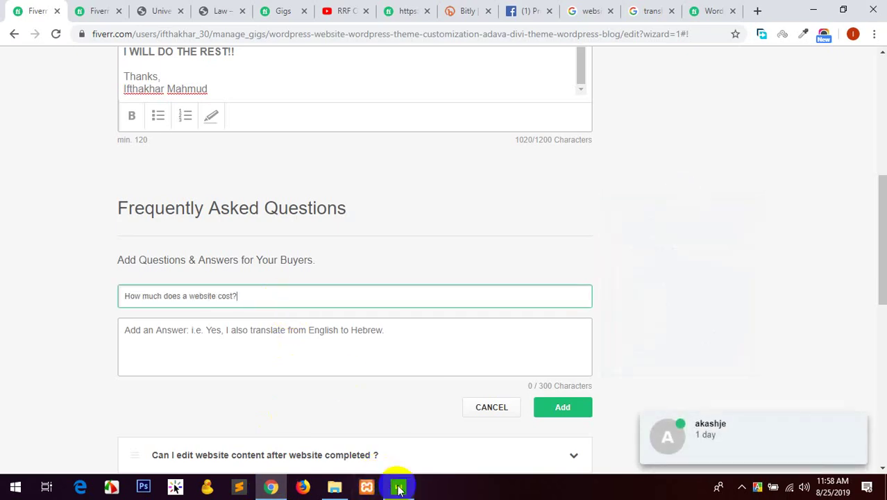
pyautogui.click(398, 485)
pyautogui.click(290, 285)
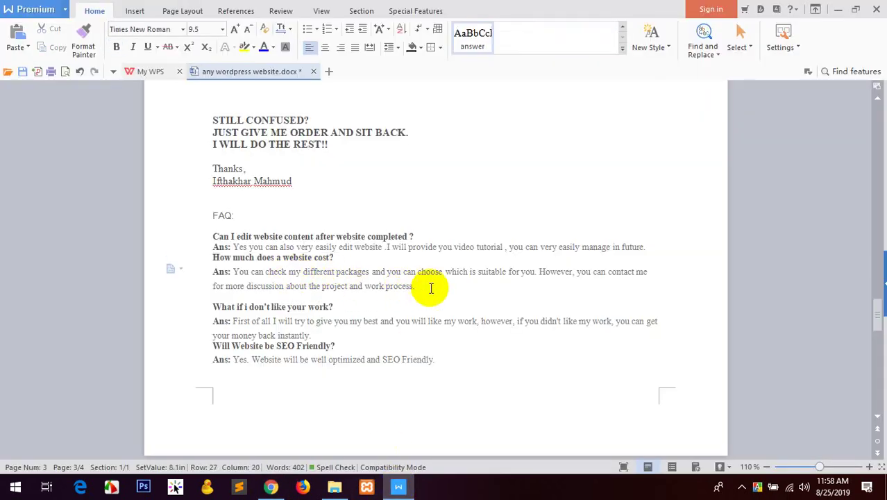
pyautogui.moveTo(420, 286); pyautogui.dragTo(234, 271)
pyautogui.hotkey('ctrl', 'c')
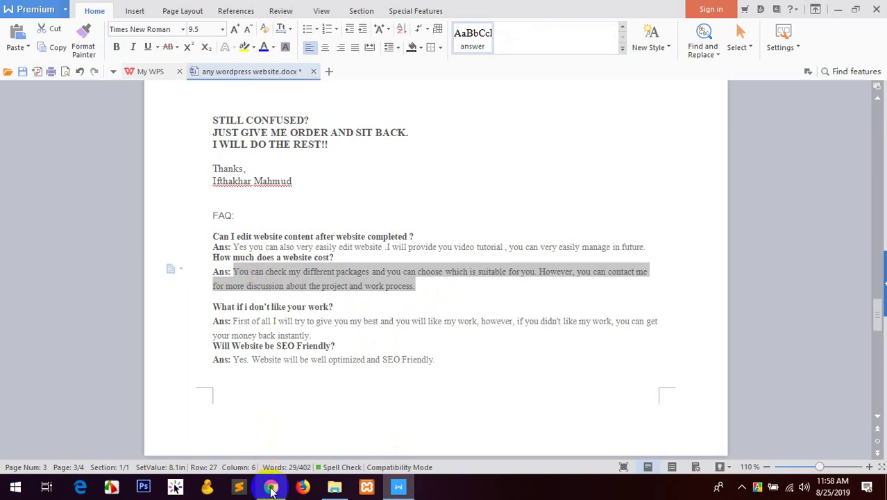
pyautogui.click(271, 486)
pyautogui.click(263, 342)
pyautogui.hotkey('ctrl', 'v')
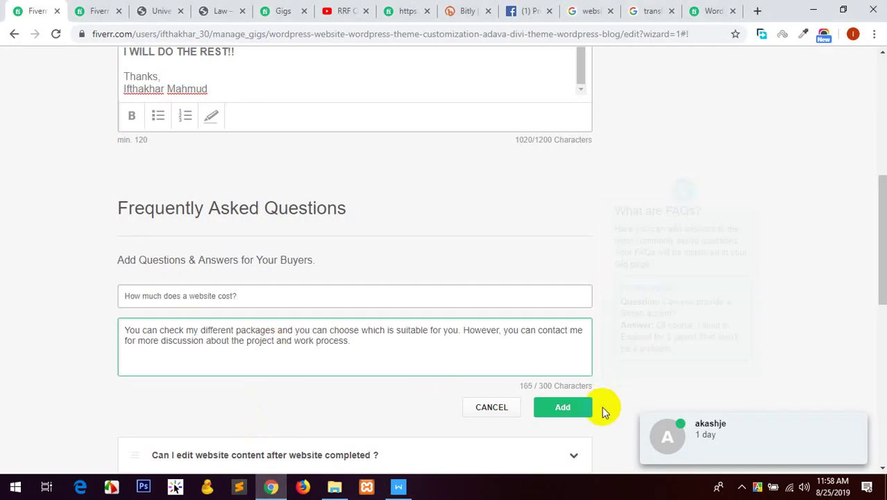
pyautogui.click(583, 408)
# Add the FAQ 'What if i don't like your work?' with the money-back answer.
pyautogui.click(413, 488)
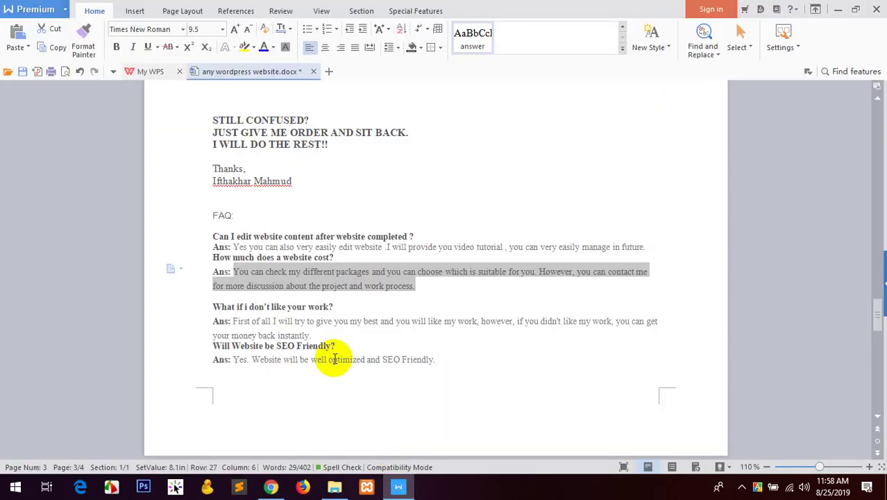
pyautogui.click(357, 308)
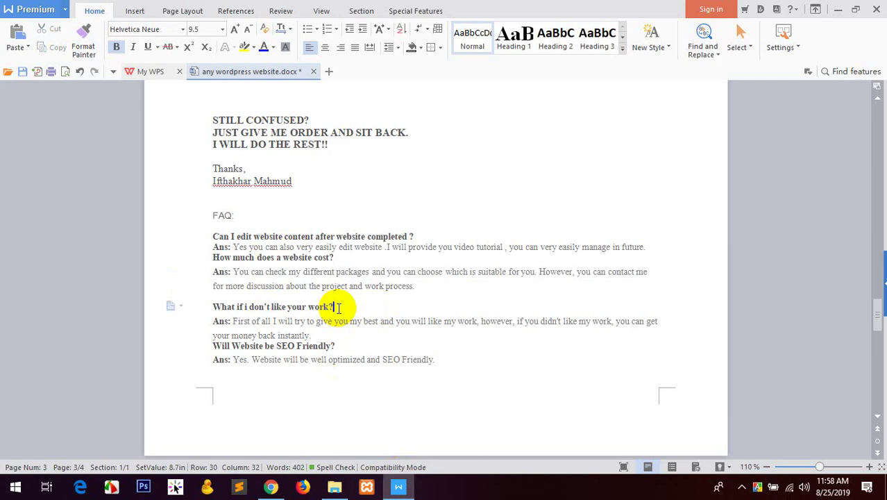
pyautogui.moveTo(335, 306); pyautogui.dragTo(211, 307)
pyautogui.hotkey('ctrl', 'c')
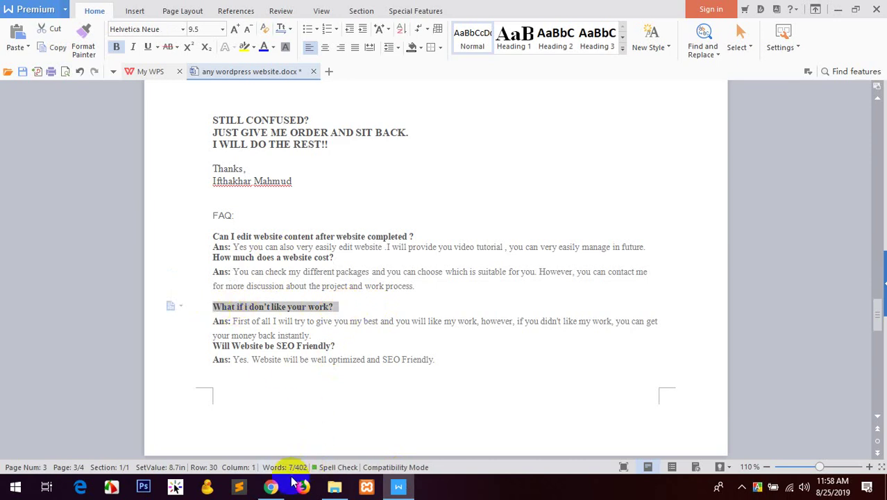
pyautogui.click(271, 487)
pyautogui.click(559, 212)
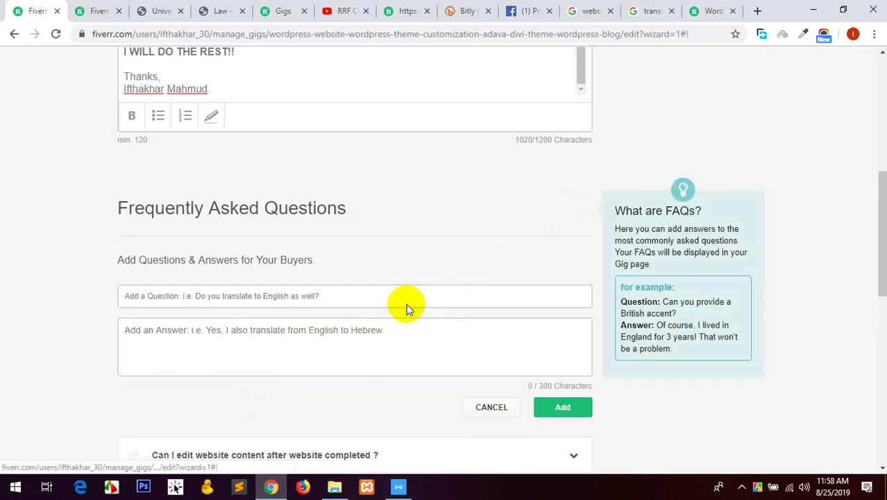
pyautogui.click(250, 300)
pyautogui.hotkey('ctrl', 'v')
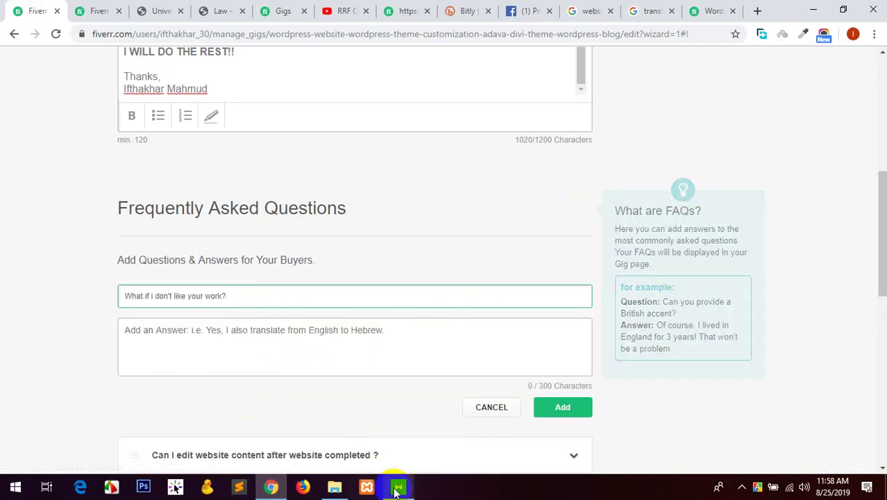
pyautogui.click(397, 486)
pyautogui.click(333, 336)
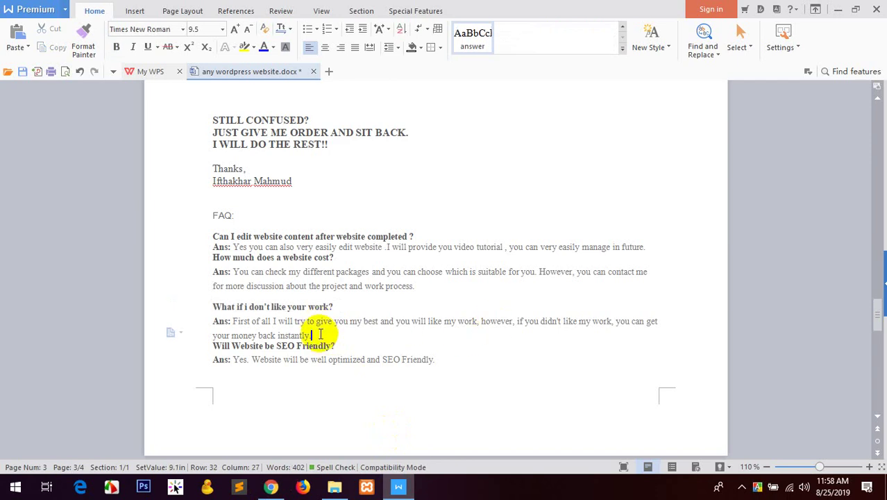
pyautogui.moveTo(312, 336); pyautogui.dragTo(234, 321)
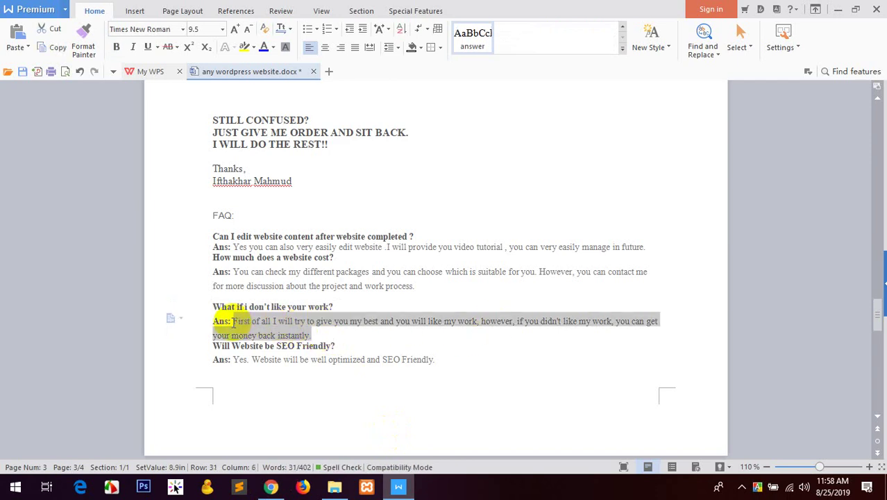
pyautogui.click(271, 487)
pyautogui.click(334, 329)
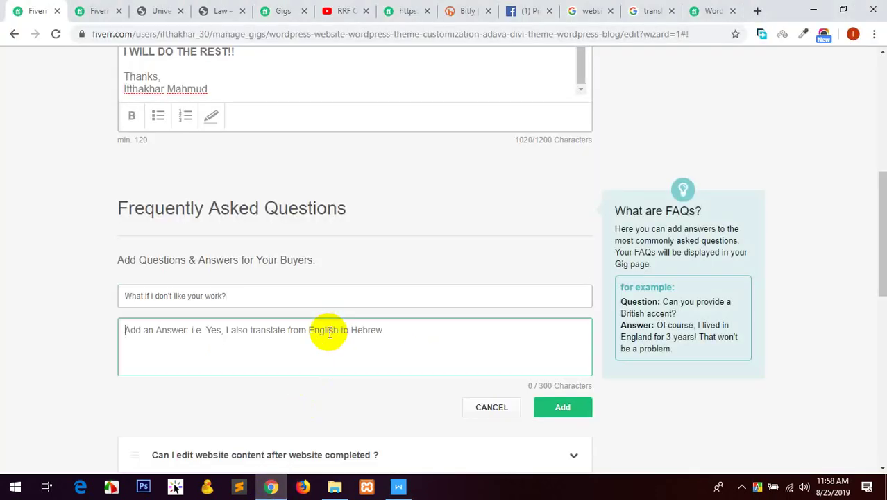
pyautogui.write("First of all I will try to give you my best and you will like my work. However, if you didn't like my work, you can get your money back instantly.")
pyautogui.click(553, 406)
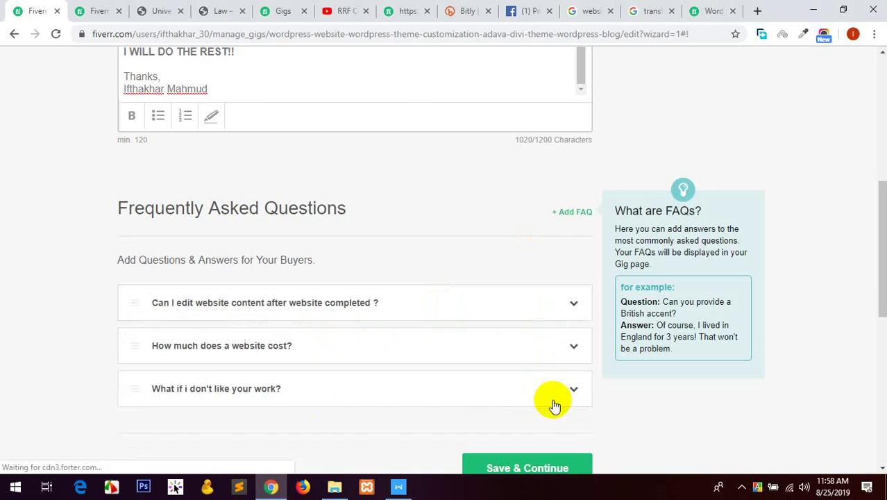
# Add the FAQ 'Will Website be SEO Friendly?' with its answer, then save and continue.
pyautogui.click(570, 214)
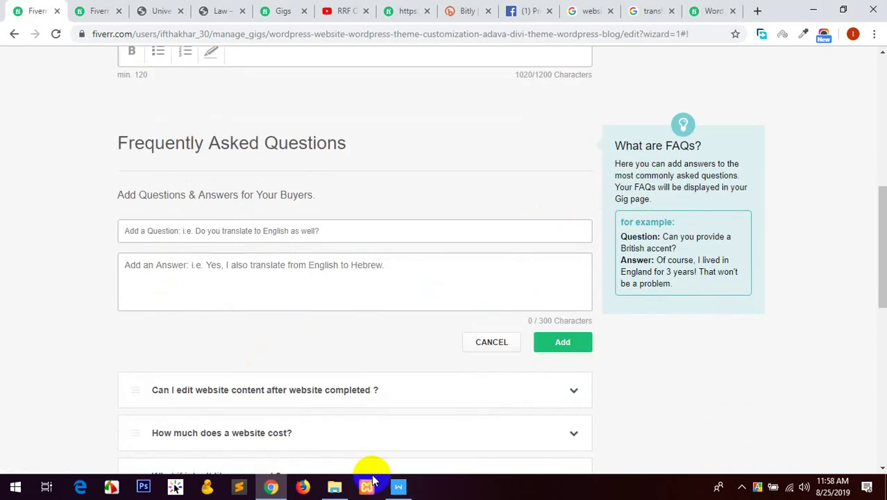
pyautogui.click(399, 486)
pyautogui.click(336, 345)
pyautogui.moveTo(362, 343); pyautogui.dragTo(212, 345)
pyautogui.hotkey('ctrl', 'c')
pyautogui.click(271, 486)
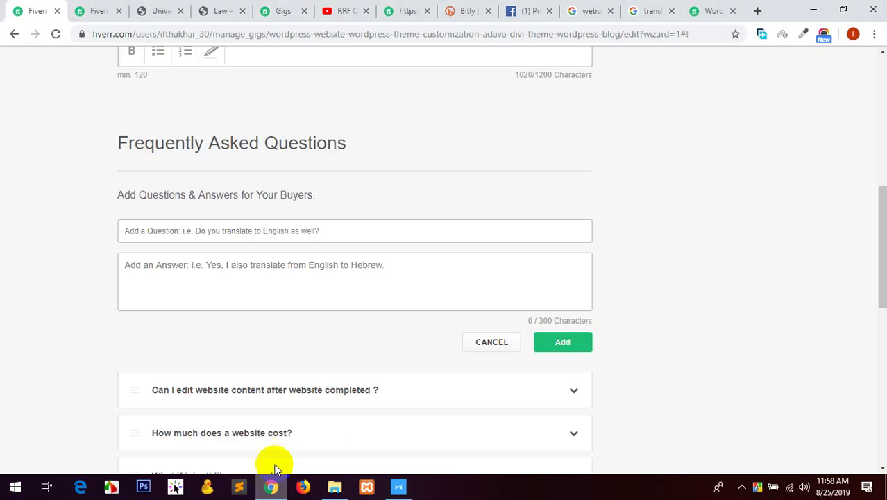
pyautogui.click(308, 233)
pyautogui.hotkey('ctrl', 'v')
pyautogui.click(399, 486)
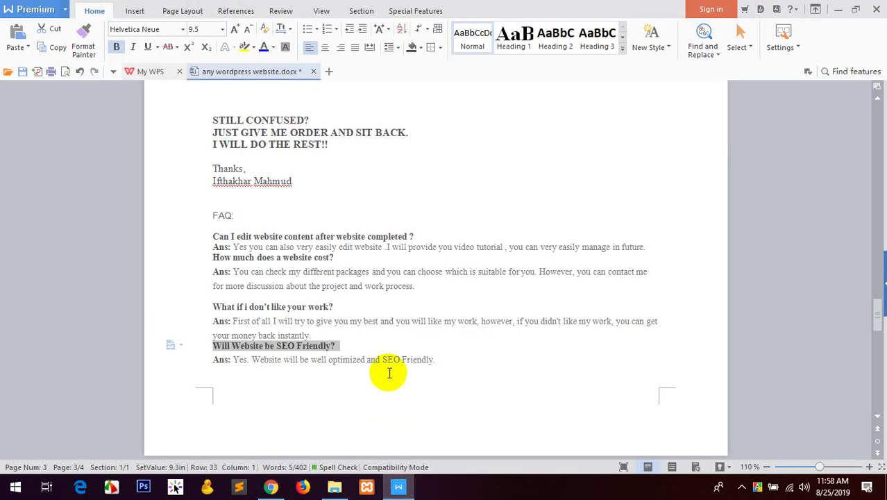
pyautogui.click(417, 358)
pyautogui.moveTo(435, 360); pyautogui.dragTo(232, 359)
pyautogui.hotkey('ctrl', 'c')
pyautogui.click(270, 486)
pyautogui.click(311, 277)
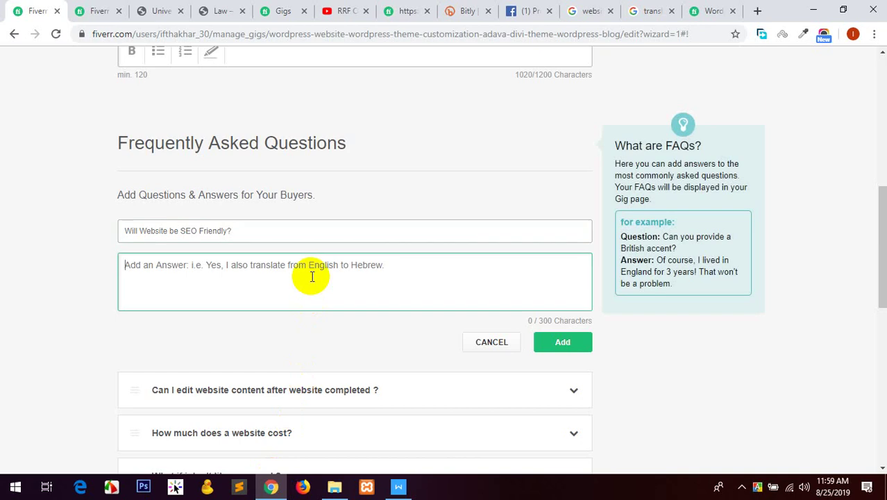
pyautogui.hotkey('ctrl', 'v')
pyautogui.click(563, 341)
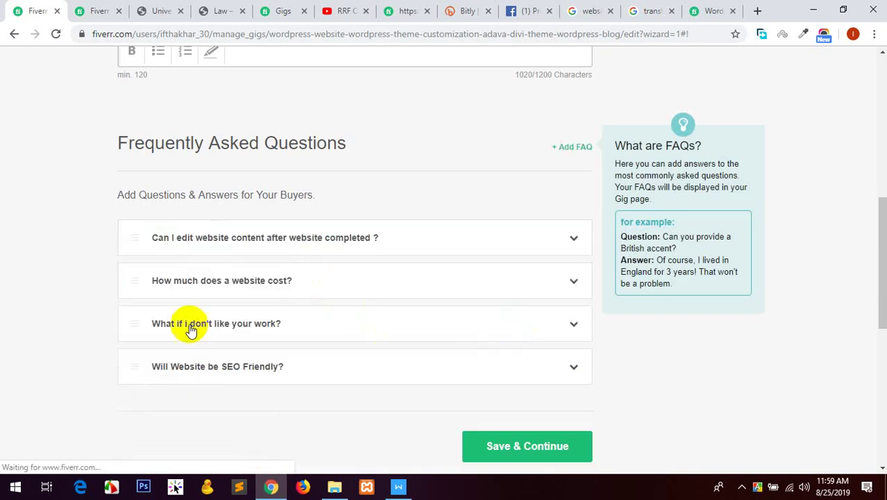
pyautogui.click(580, 448)
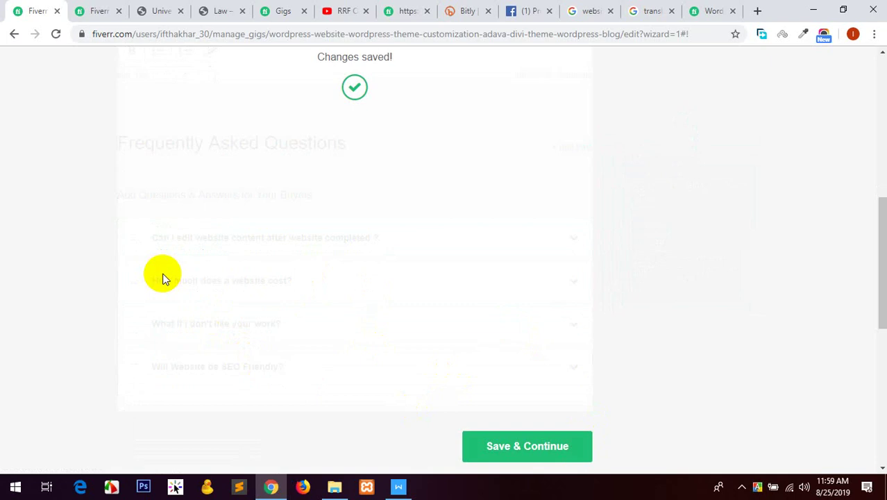
# Add a mandatory buyer requirement asking for Cpanel/WordPress access and site assets, then save.
pyautogui.click(398, 485)
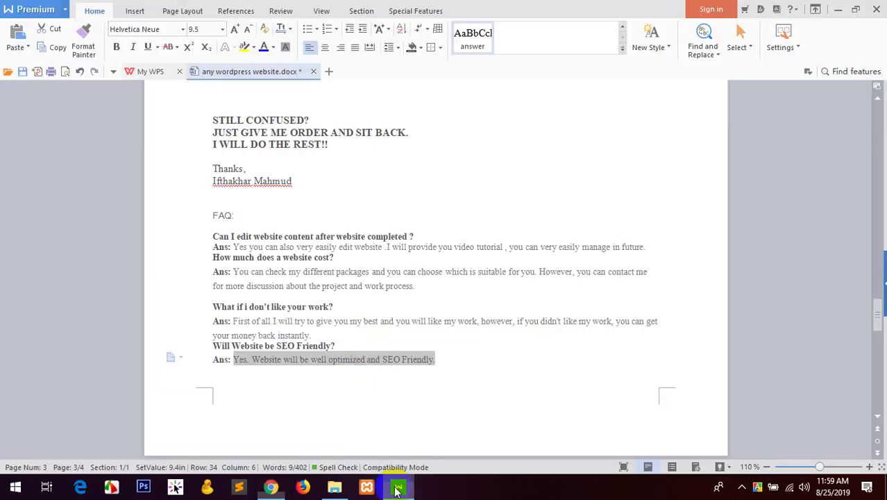
pyautogui.scroll(-3, 179, 321)
pyautogui.scroll(-2, 179, 321)
pyautogui.moveTo(416, 379); pyautogui.dragTo(214, 368)
pyautogui.hotkey('ctrl', 'c')
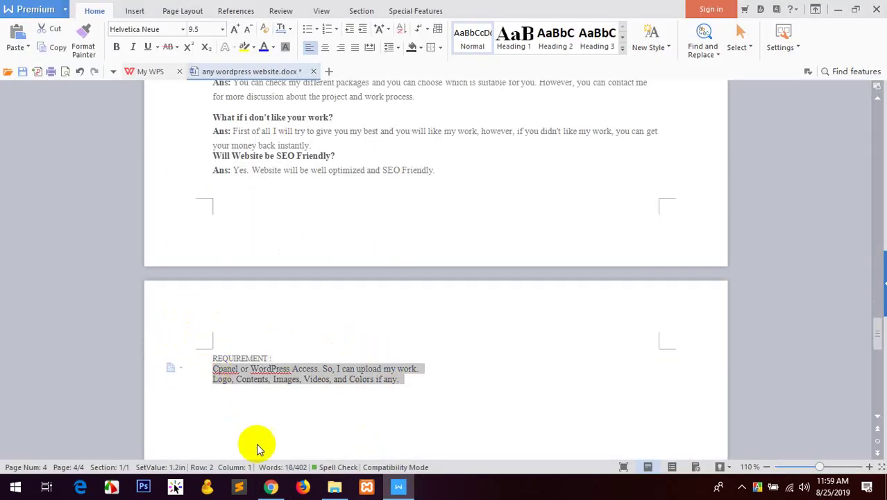
pyautogui.click(271, 485)
pyautogui.click(248, 332)
pyautogui.hotkey('ctrl', 'v')
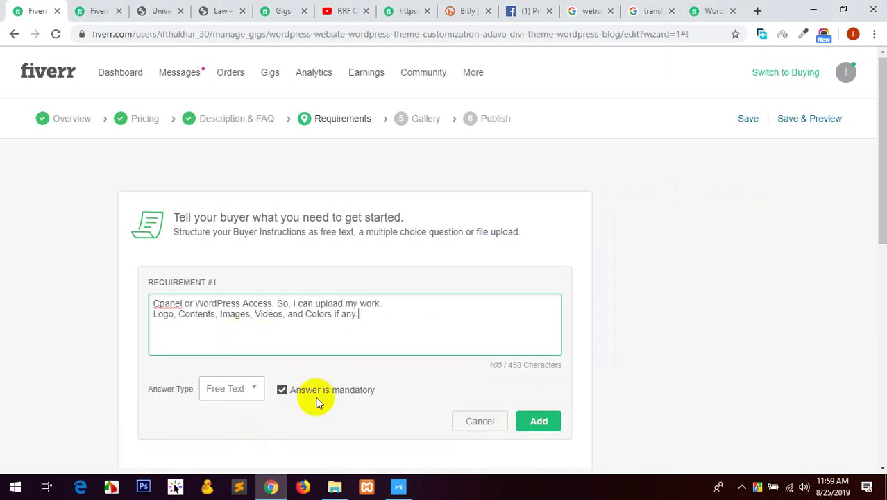
pyautogui.click(310, 391)
pyautogui.click(538, 421)
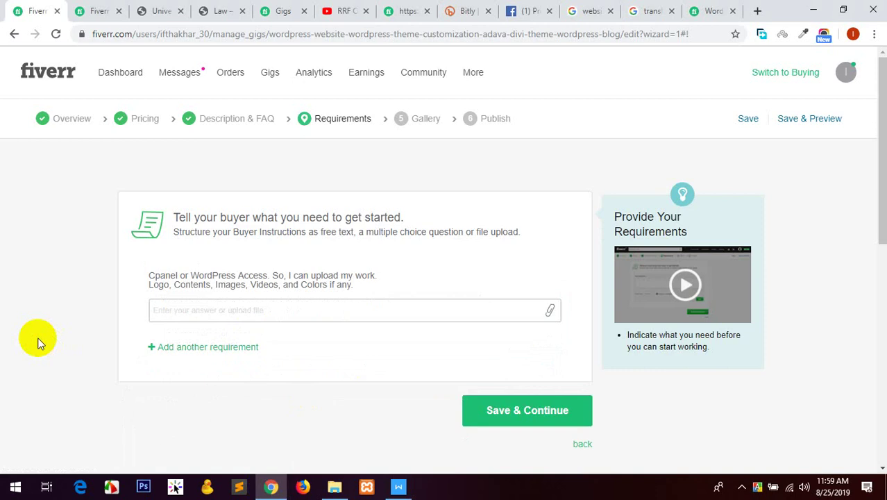
pyautogui.click(509, 414)
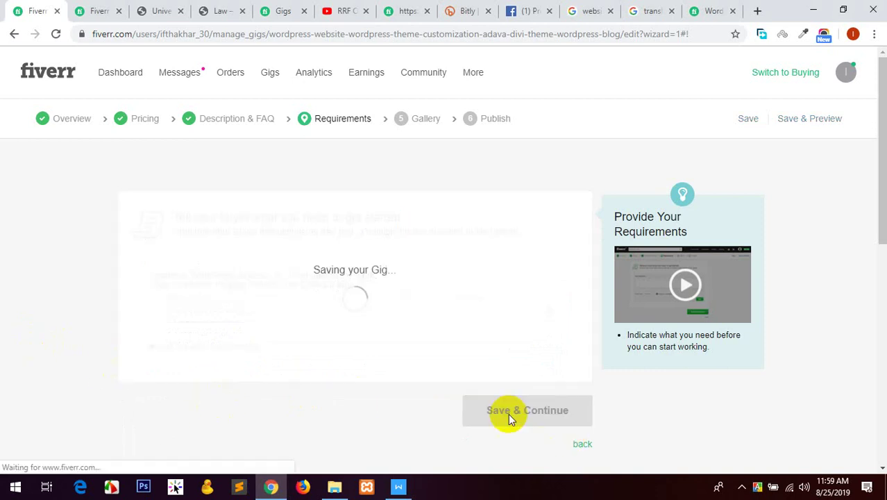
# Review the gig document in WPS Writer, then return to the Gallery step.
pyautogui.click(398, 487)
pyautogui.scroll(-5, 333, 375)
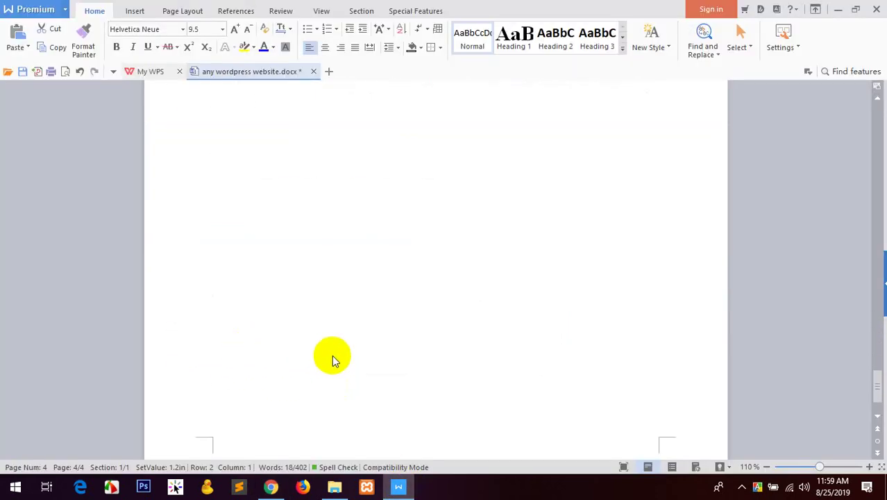
pyautogui.scroll(5, 361, 375)
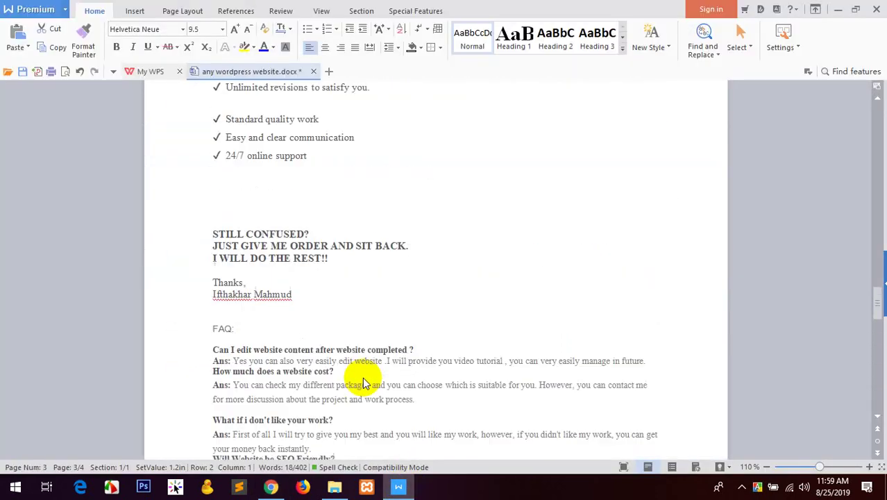
pyautogui.click(271, 486)
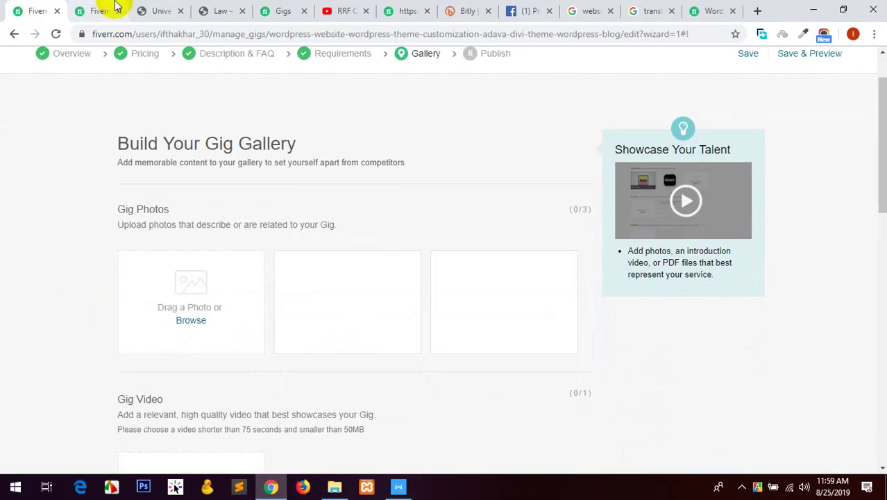
# In the buyer's inbox chat, send 'One day is too short.. Is 2 day ok for you ?'.
pyautogui.click(104, 10)
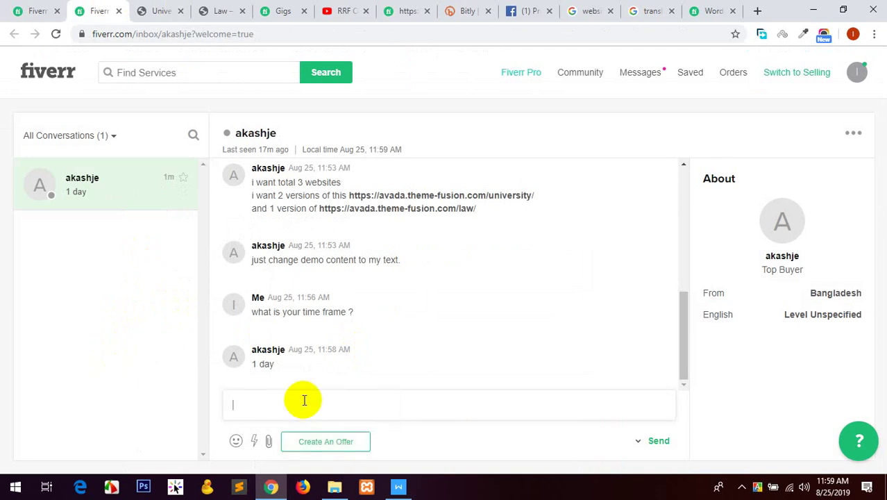
pyautogui.write('One day is too short')
pyautogui.press('BackSpace')
pyautogui.press('BackSpace')
pyautogui.press('BackSpace')
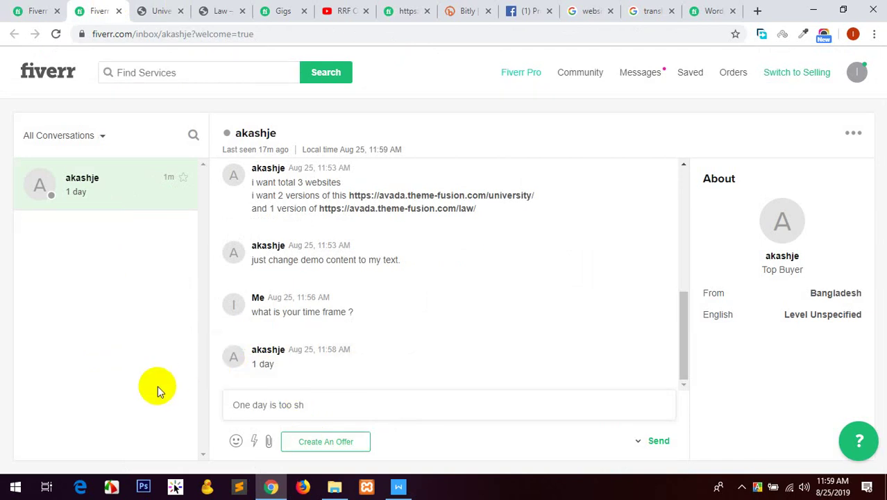
pyautogui.write('ort')
pyautogui.write('.  2 day is ok for ')
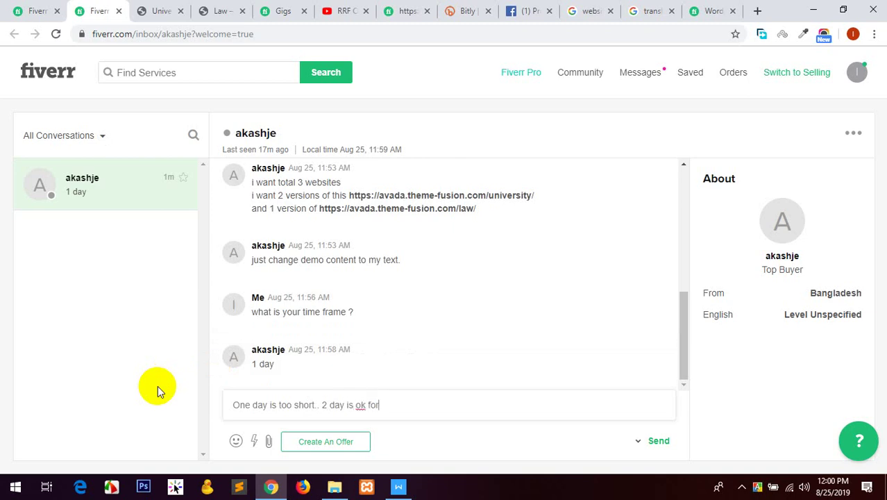
pyautogui.write('you ?')
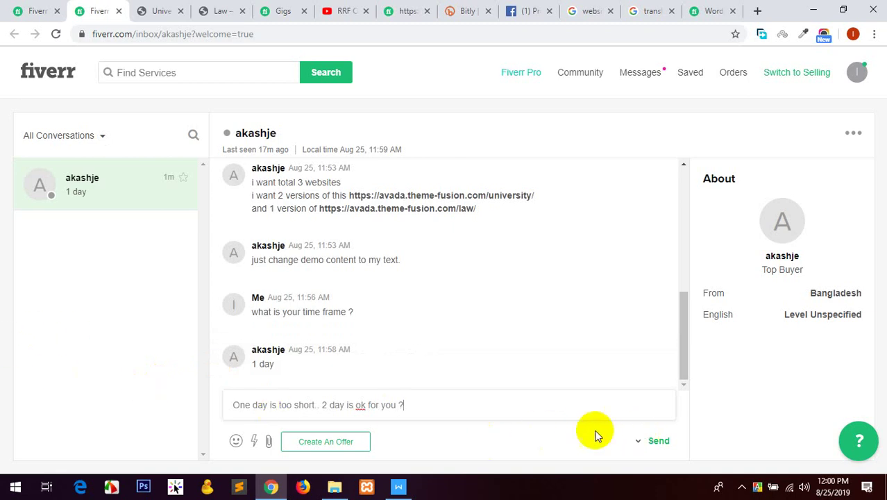
pyautogui.moveTo(341, 403); pyautogui.dragTo(322, 406)
pyautogui.press('BackSpace')
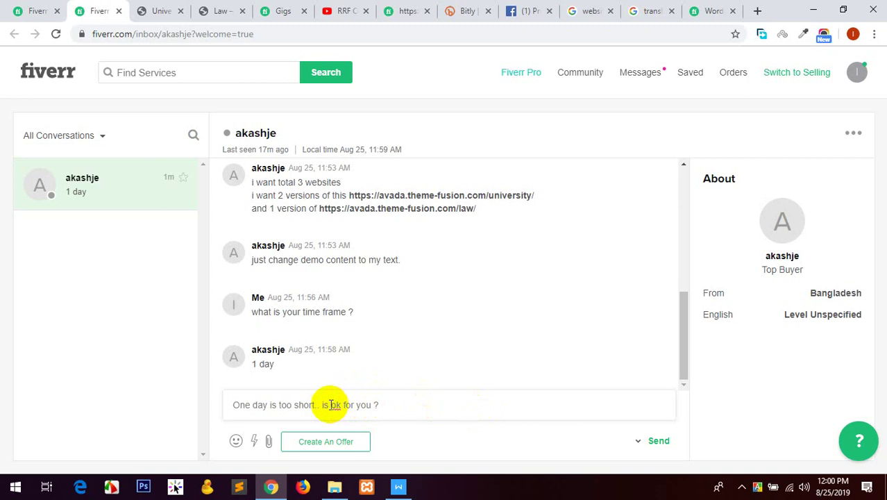
pyautogui.press('Delete')
pyautogui.write('Is')
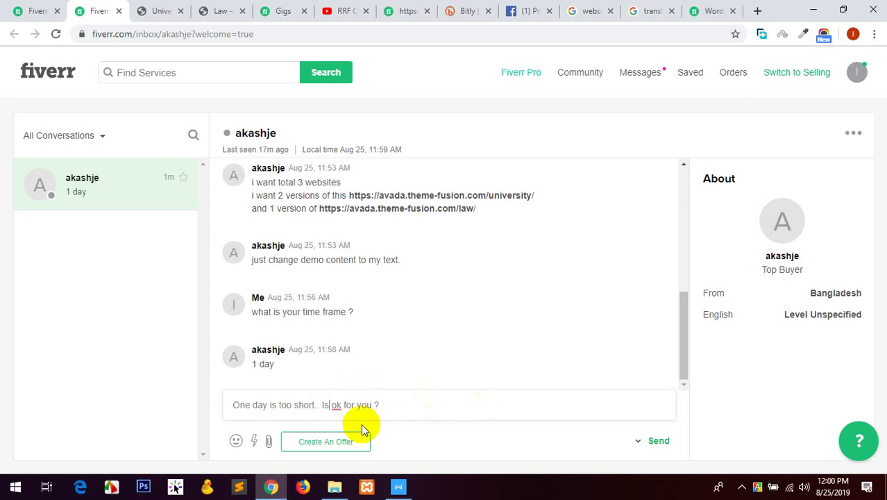
pyautogui.write('  2 day')
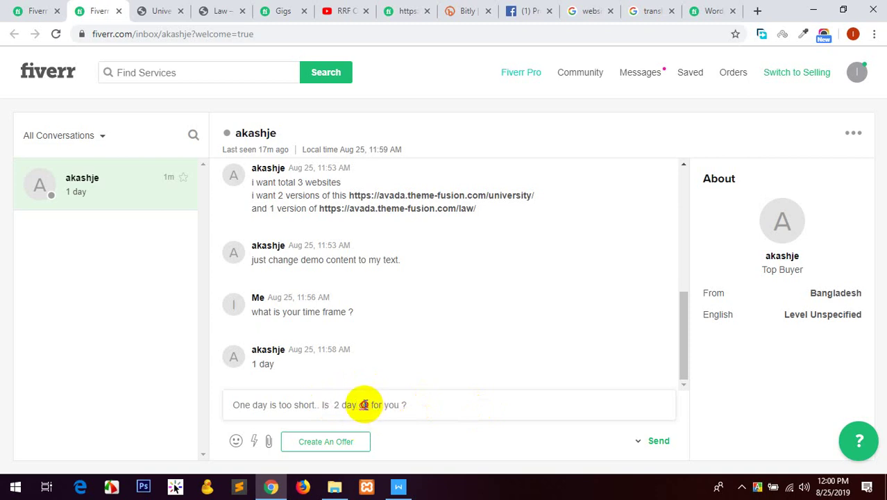
pyautogui.rightClick(365, 406)
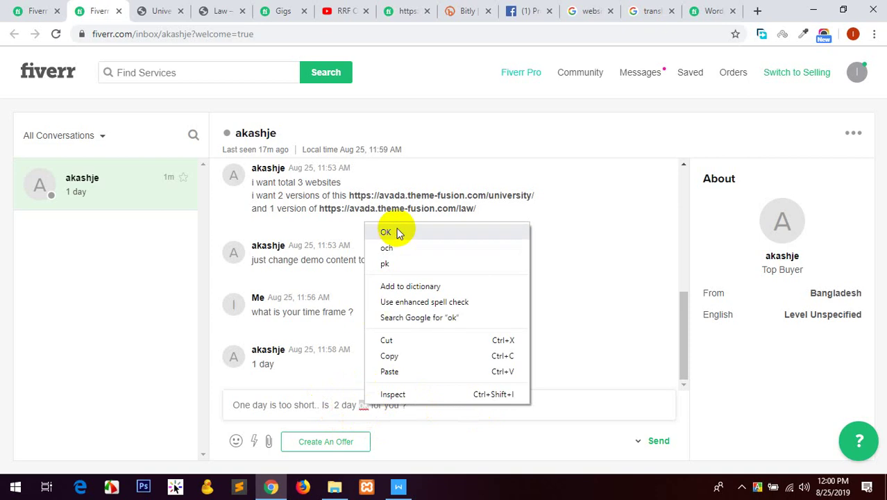
pyautogui.click(20, 330)
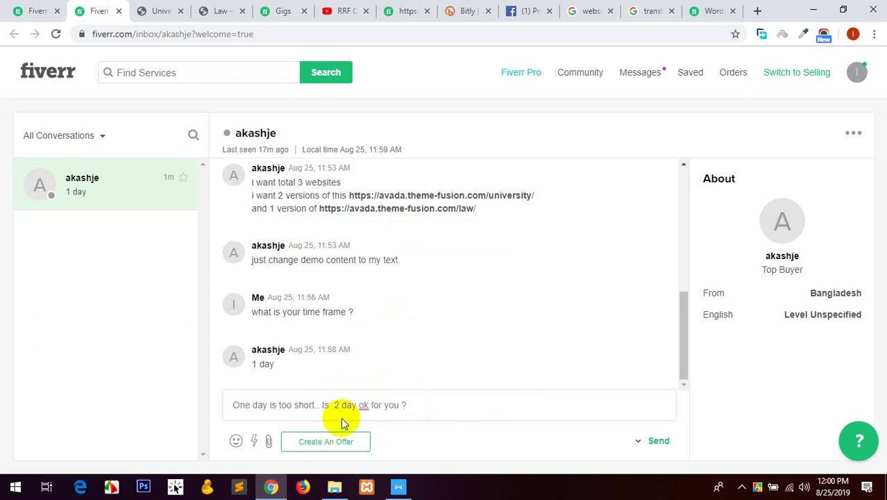
pyautogui.click(658, 447)
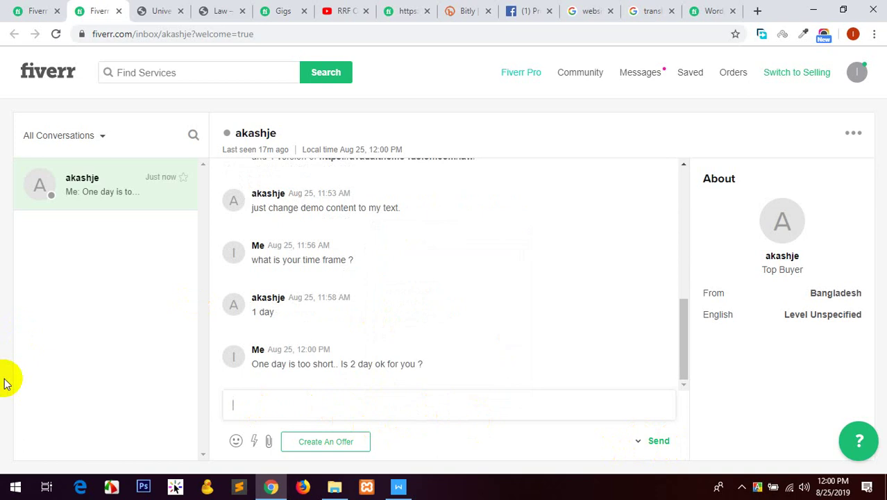
# Upload Screenshot_3.png and Screenshot_4.png from the any wordpress site folder as gig photos.
pyautogui.click(15, 9)
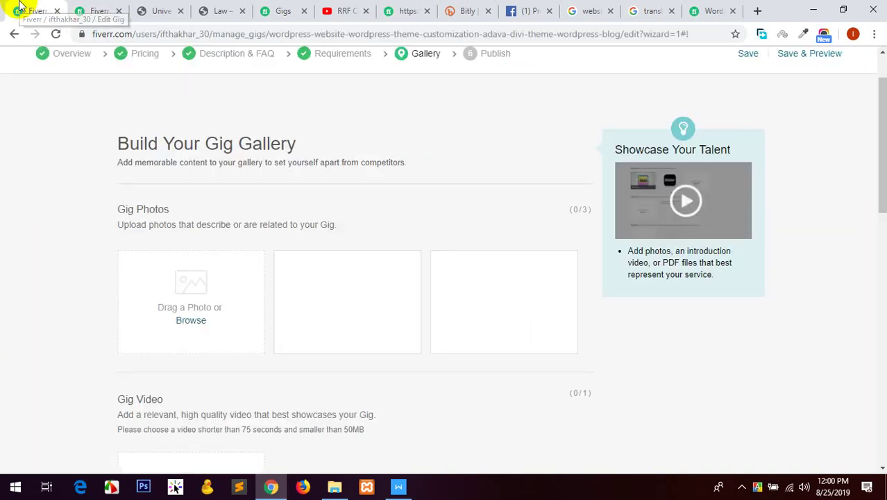
pyautogui.click(193, 321)
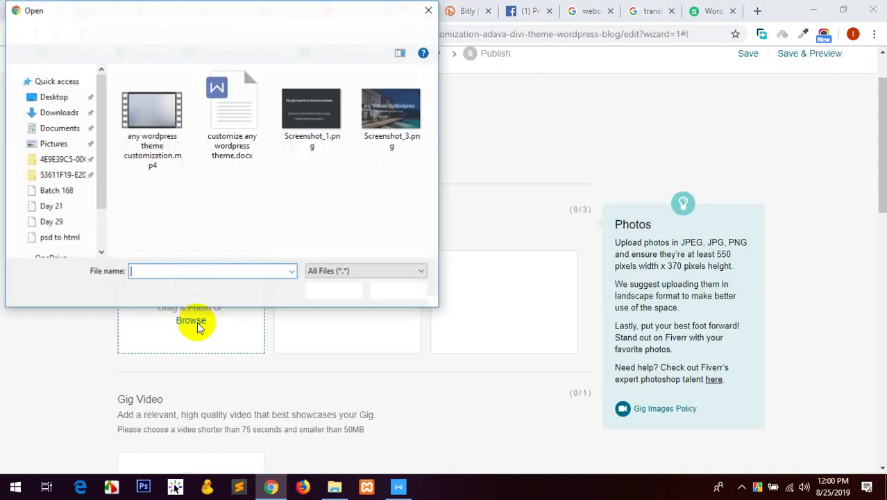
pyautogui.click(109, 30)
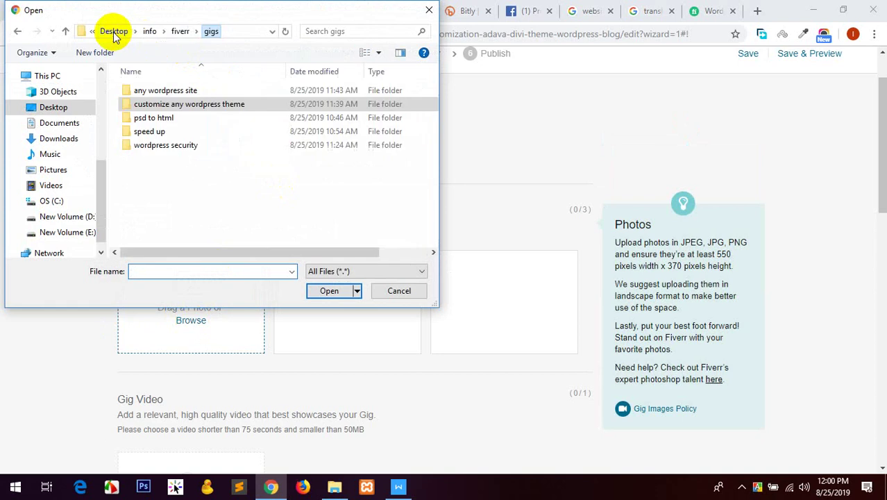
pyautogui.doubleClick(179, 89)
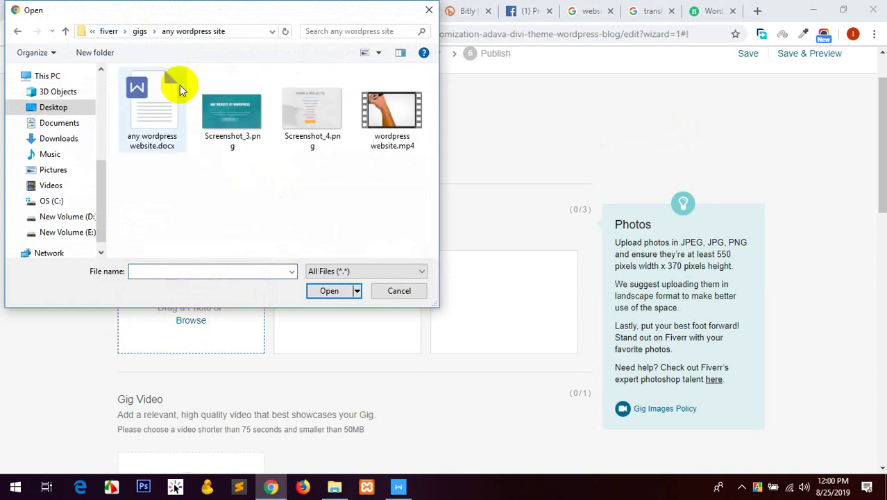
pyautogui.click(237, 135)
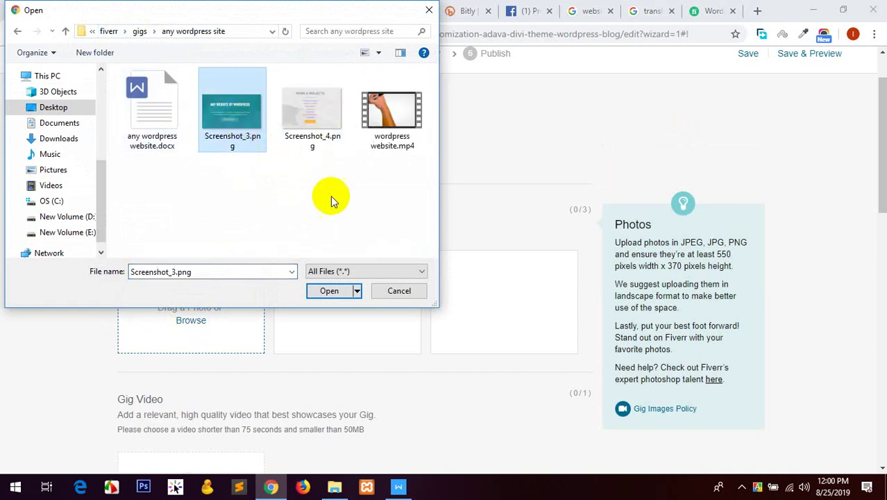
pyautogui.keyDown('ctrl'); pyautogui.click(309, 132); pyautogui.keyUp('ctrl')
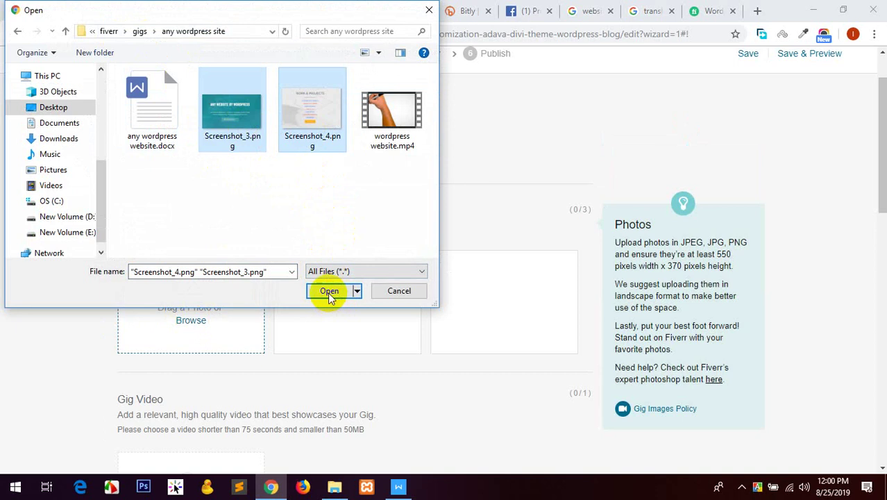
pyautogui.click(336, 292)
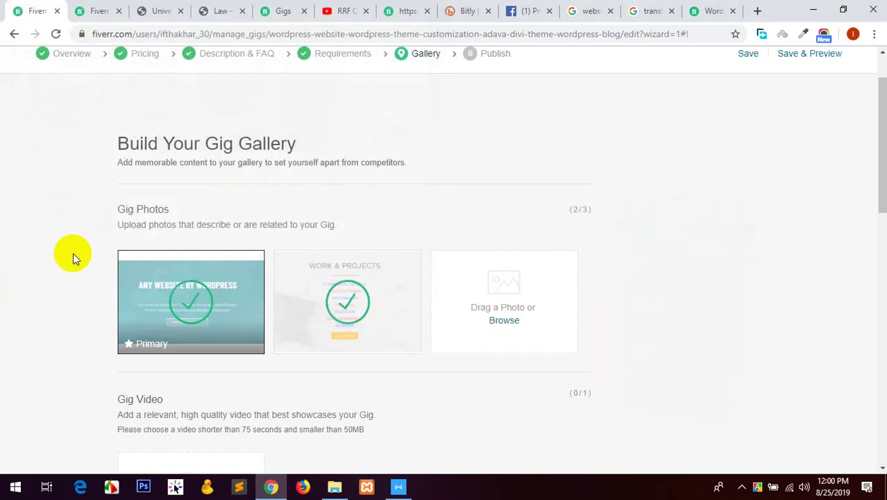
# Upload wordpress website.mp4 as the gig video.
pyautogui.scroll(-3, 41, 236)
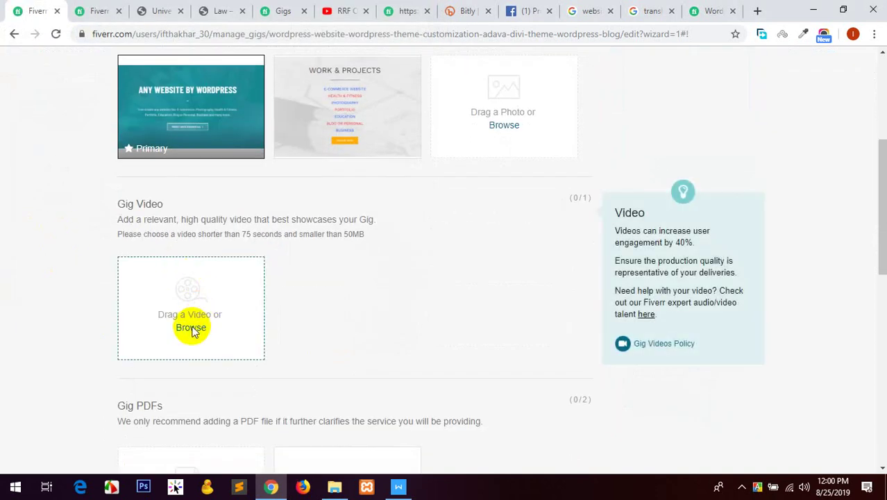
pyautogui.click(191, 326)
pyautogui.click(400, 142)
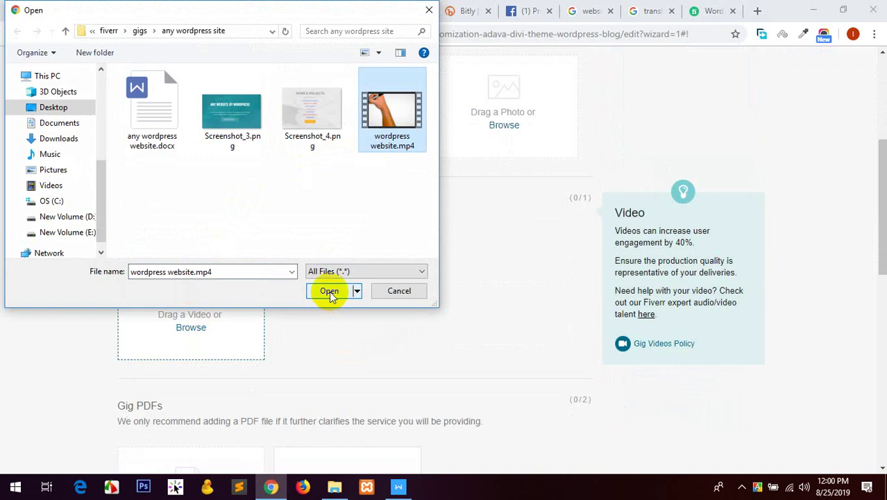
pyautogui.click(329, 291)
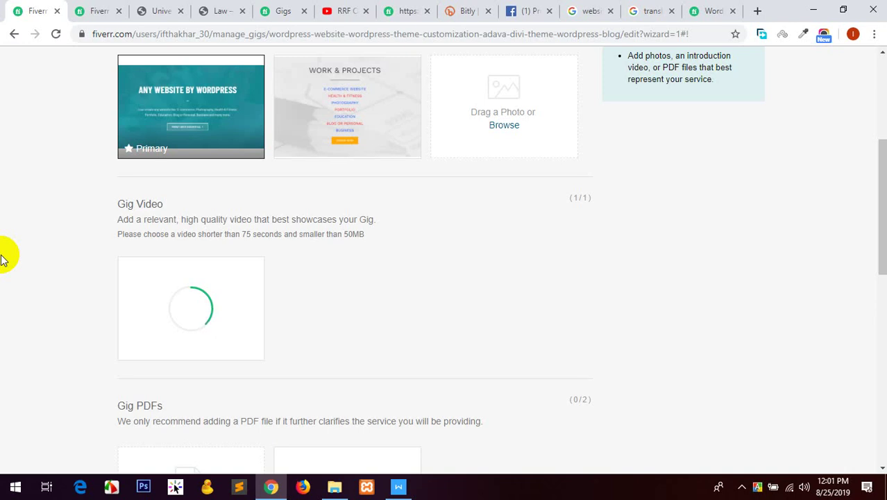
# Save the WordPress gig's Gallery step with its photos and video and continue.
pyautogui.scroll(-4, 4, 258)
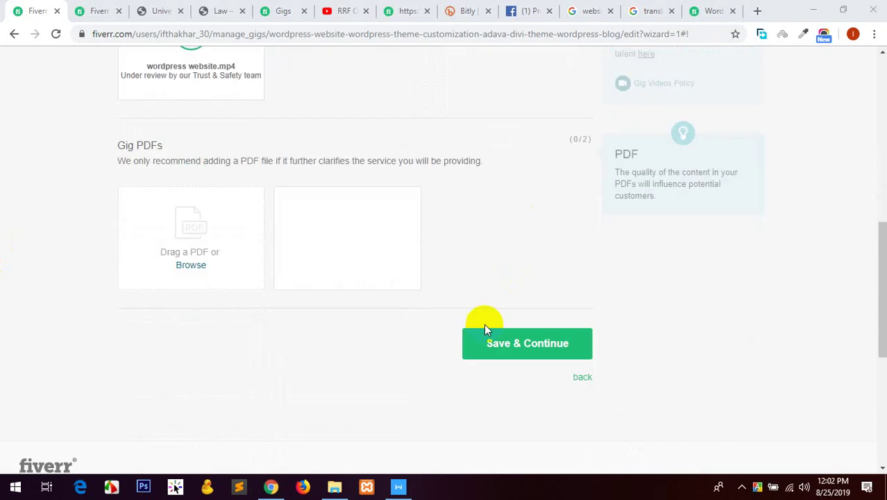
pyautogui.click(507, 343)
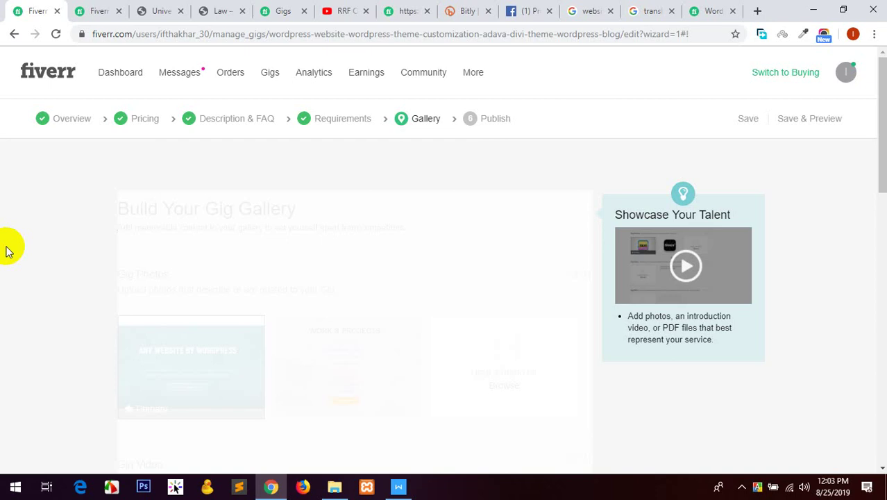
pyautogui.scroll(-4, 6, 250)
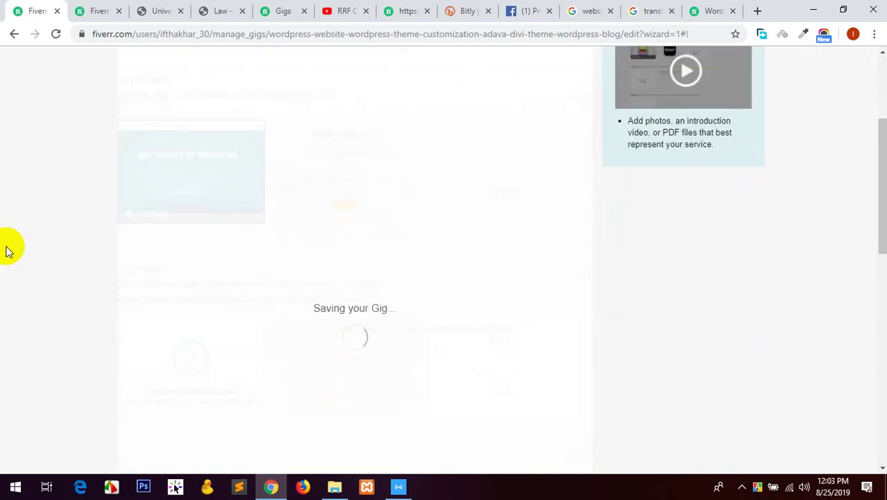
pyautogui.scroll(-1, 7, 250)
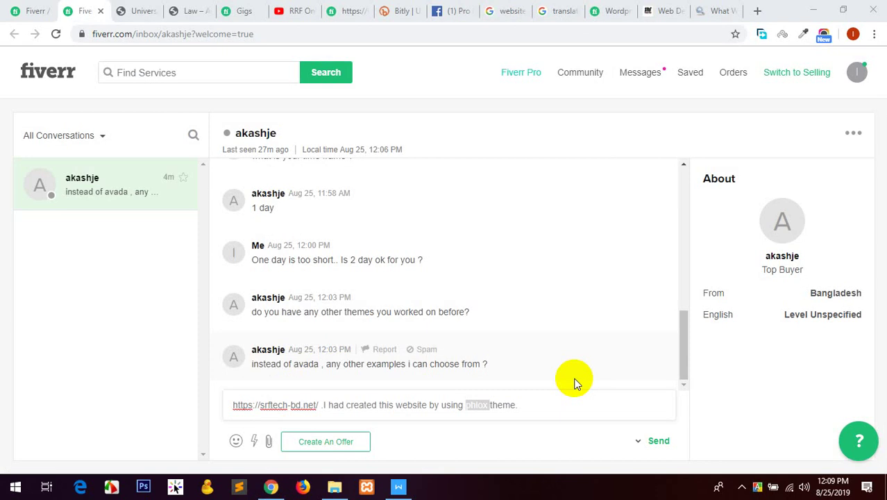
# Check srftech-bd.net in WhatWPThemeIsThat and review its plugins, WP Live Chat Support and W3 Total Cache.
pyautogui.click(722, 7)
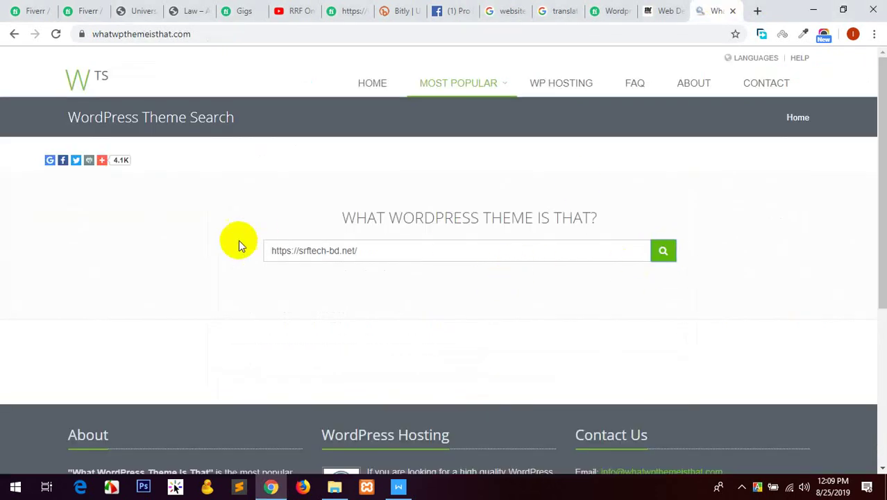
pyautogui.click(603, 250)
pyautogui.click(668, 251)
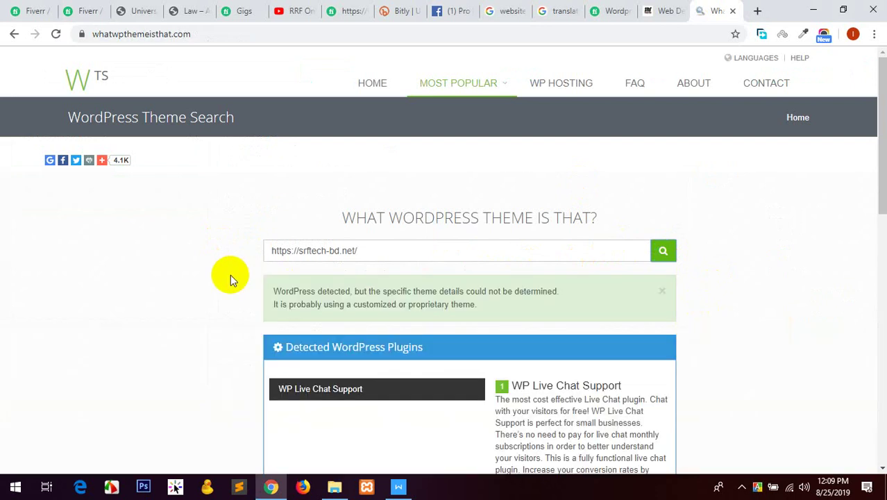
pyautogui.scroll(-4, 233, 263)
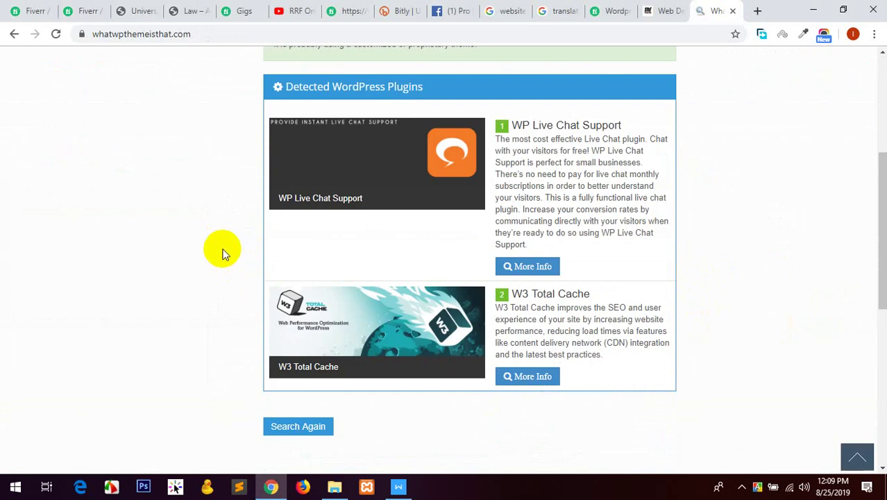
pyautogui.scroll(-5, 220, 252)
pyautogui.scroll(7, 217, 252)
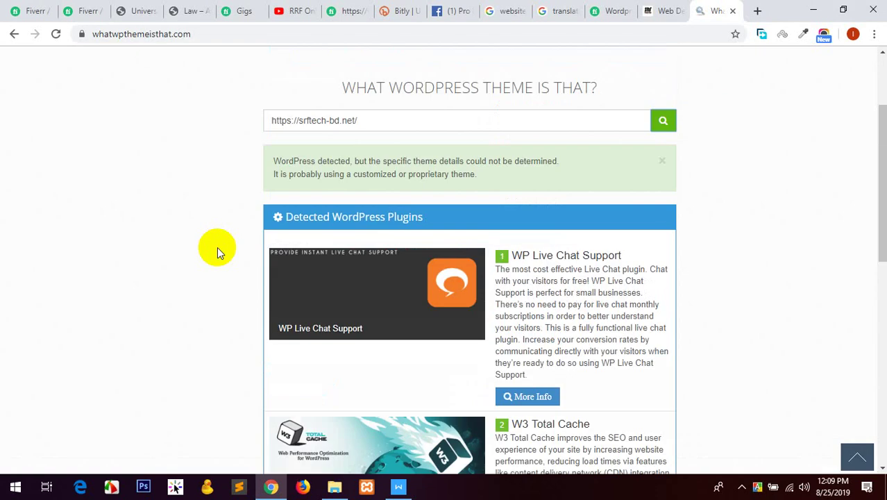
pyautogui.scroll(2, 217, 252)
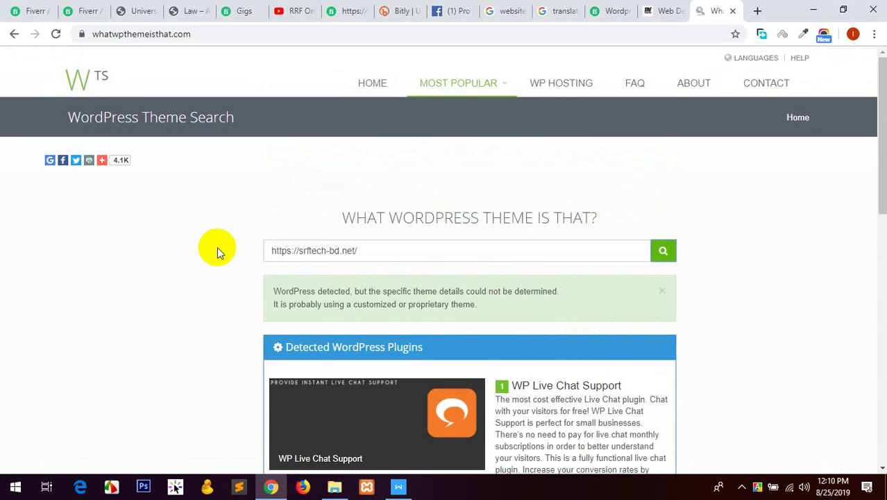
# Google 'phlox theme' from the address bar, select the query text, and return to the Fiverr conversation.
pyautogui.click(545, 38)
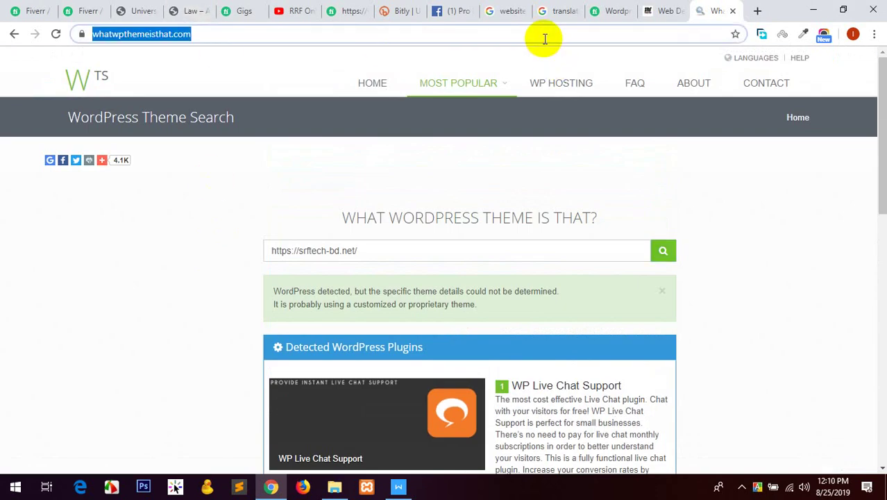
pyautogui.write('pho')
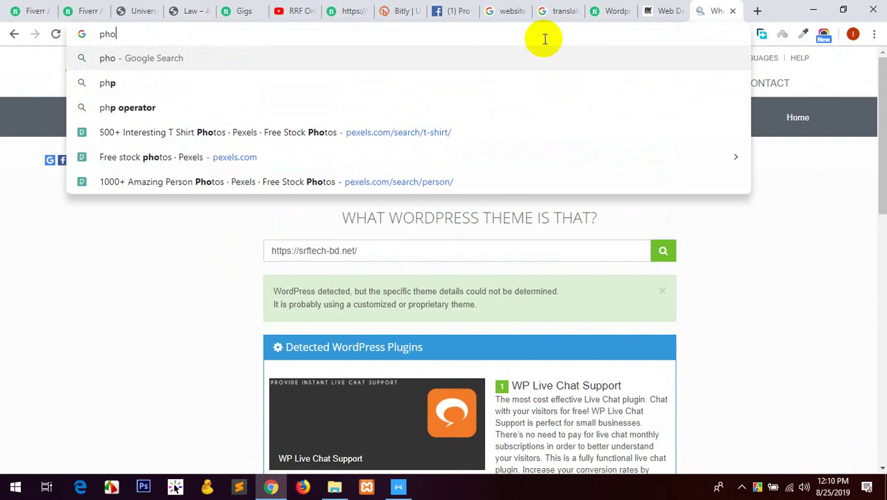
pyautogui.press('BackSpace')
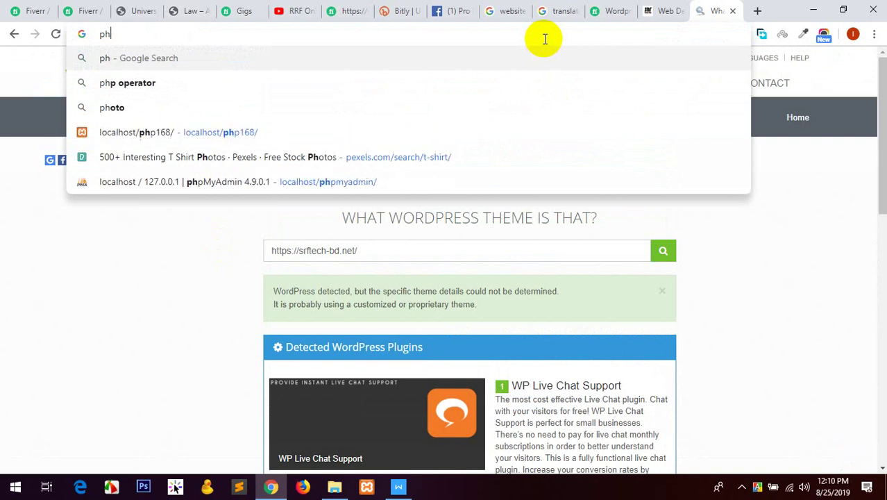
pyautogui.write('lox')
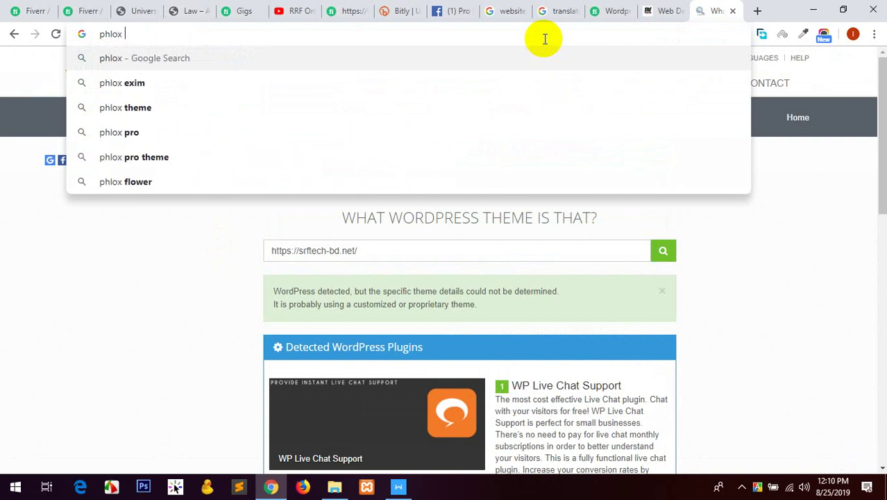
pyautogui.press('Down')
pyautogui.press('Down')
pyautogui.press('Return')
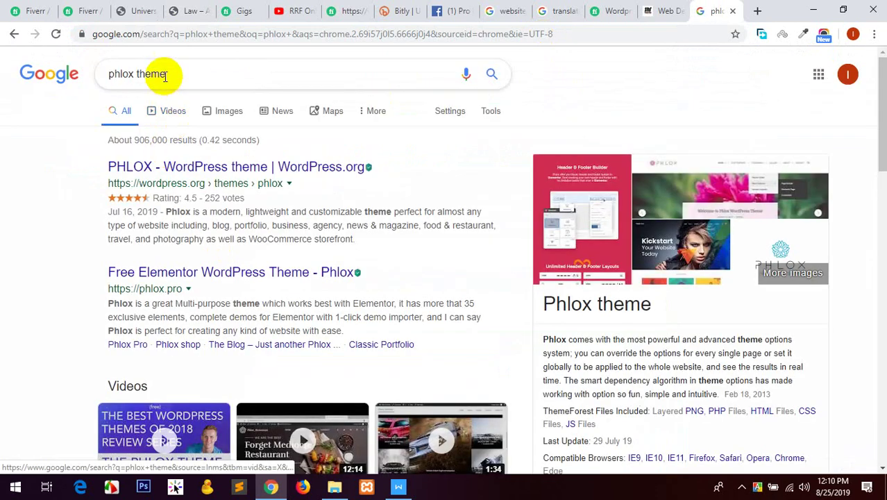
pyautogui.moveTo(167, 76); pyautogui.dragTo(82, 74)
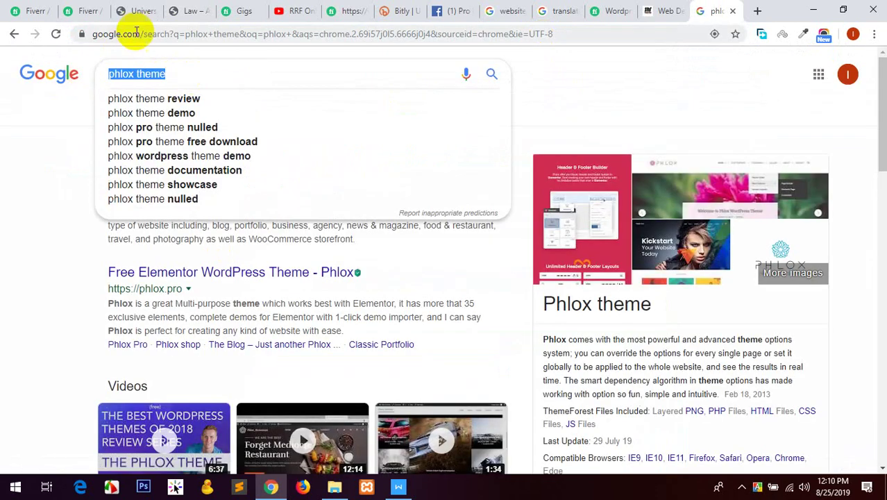
pyautogui.click(143, 9)
pyautogui.click(92, 9)
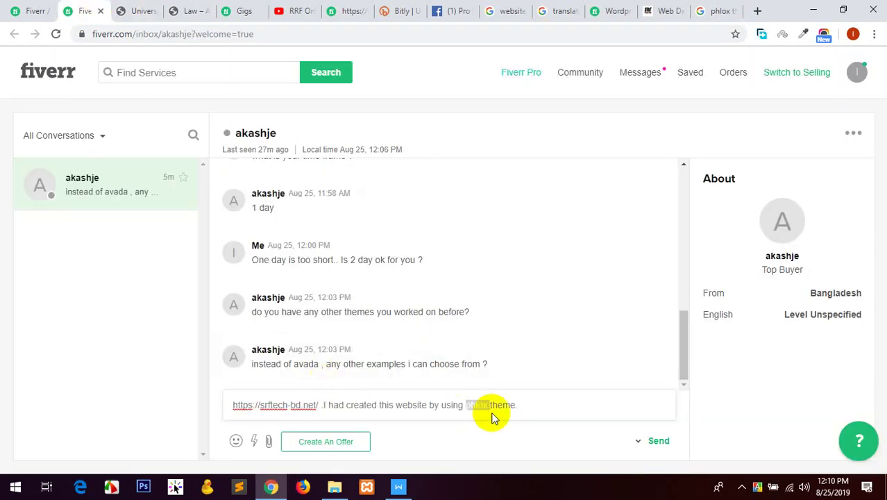
# Send the buyer the srftech-bd.net example reply noting it was built with the phlox theme.
pyautogui.click(519, 405)
pyautogui.moveTo(516, 404); pyautogui.dragTo(465, 404)
pyautogui.press('Right')
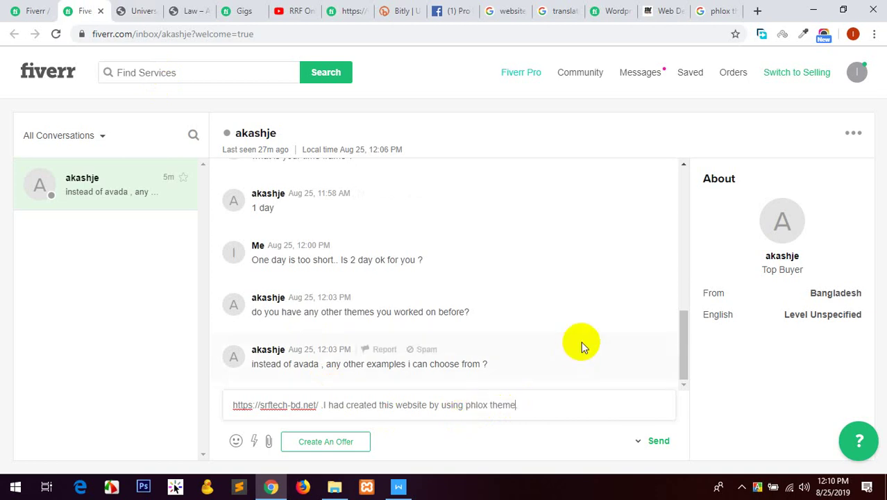
pyautogui.click(659, 442)
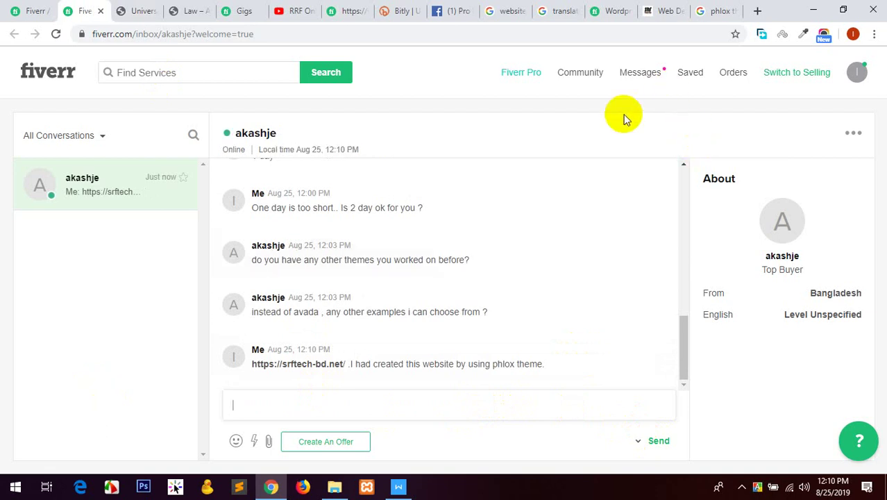
pyautogui.click(670, 10)
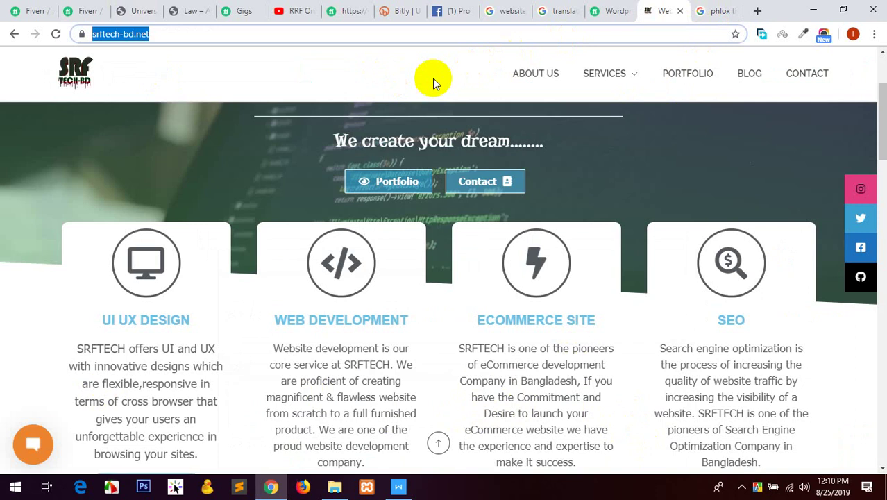
# Open farmerschoicebd.com, browse its Milk, Ghee, Curd, Rice and Flour products, and select its address.
pyautogui.write('fa')
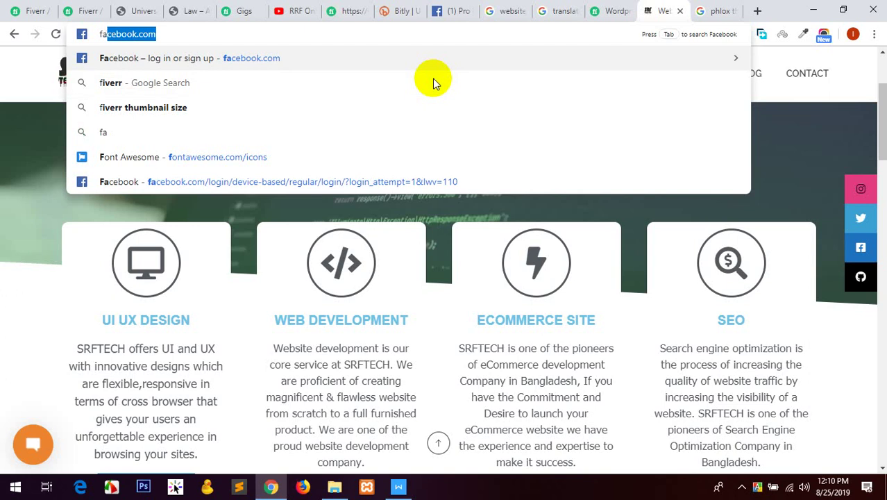
pyautogui.write('rmers')
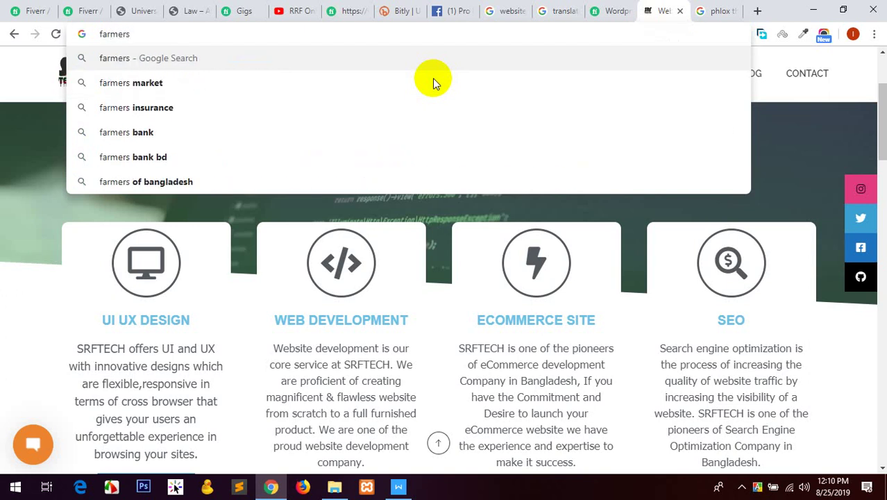
pyautogui.write('choice')
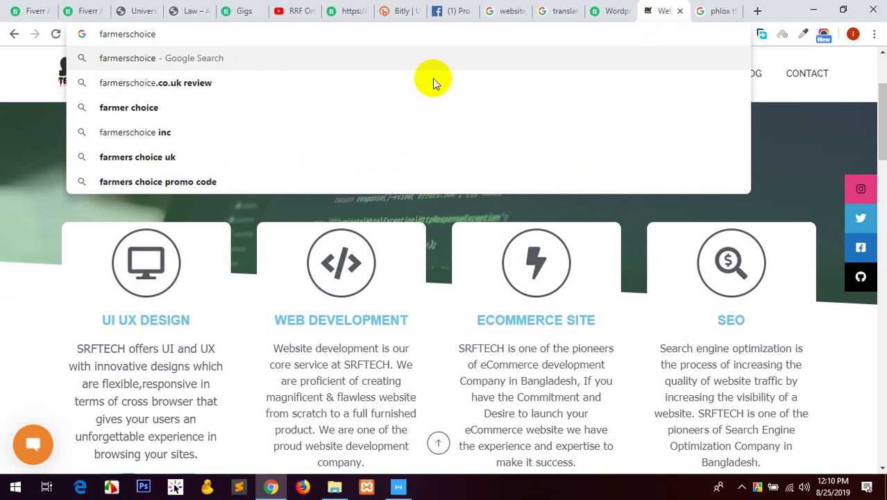
pyautogui.write('bd')
pyautogui.press('Return')
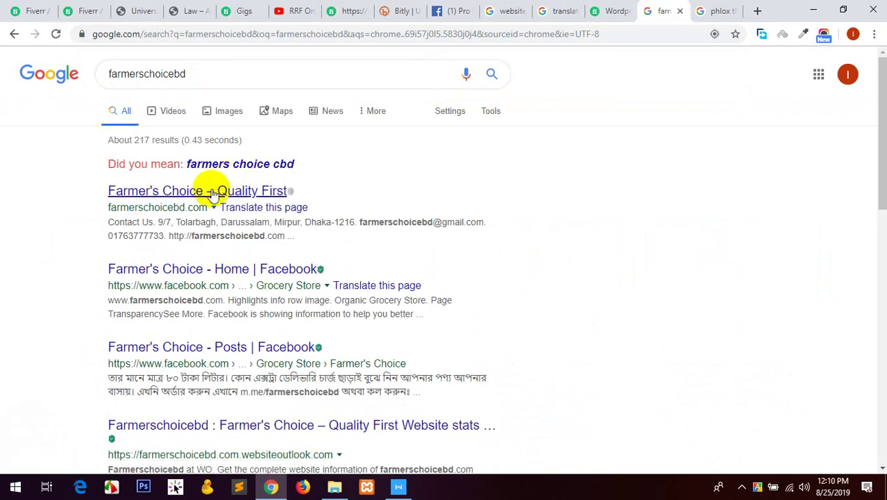
pyautogui.click(210, 193)
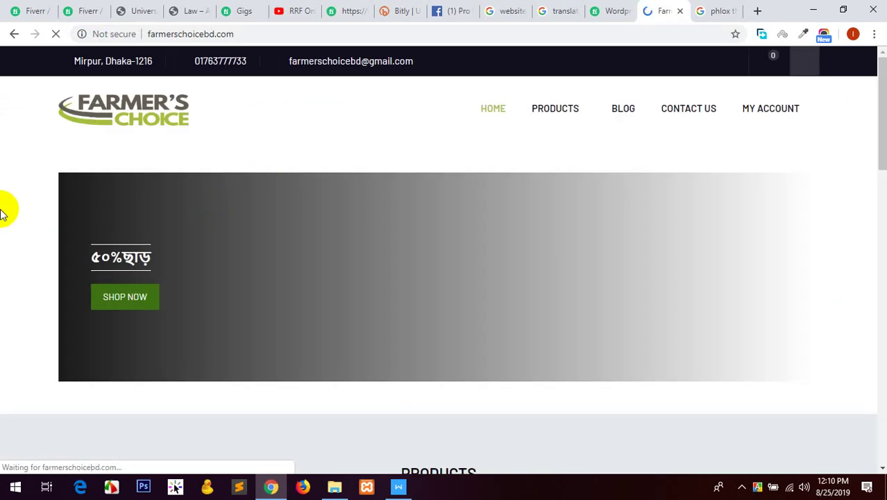
pyautogui.scroll(-4, 1, 211)
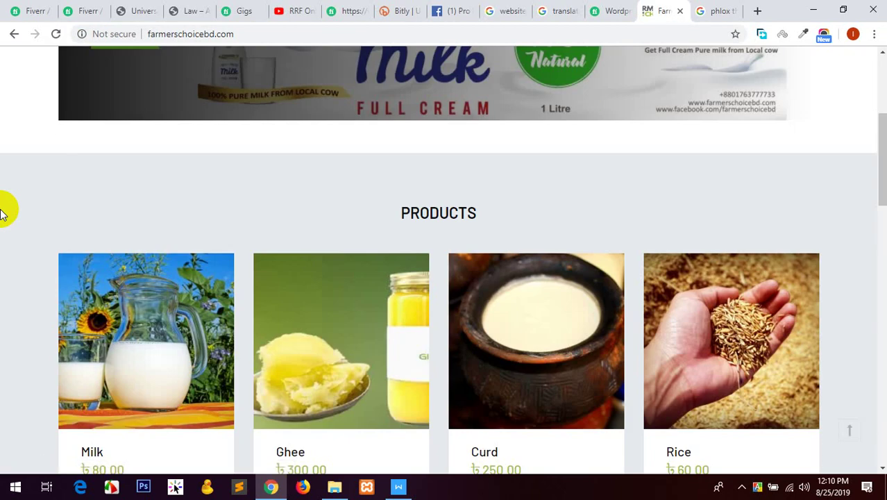
pyautogui.scroll(-2, 1, 212)
pyautogui.scroll(-2, 1, 212)
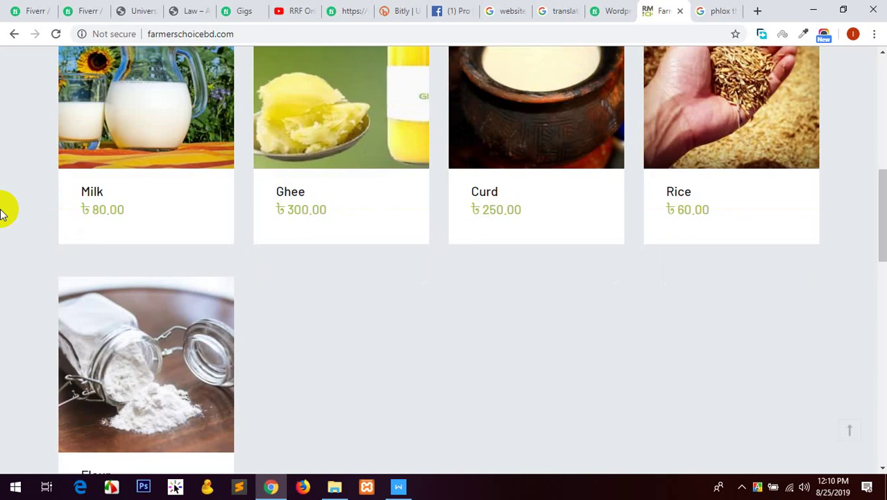
pyautogui.scroll(8, 1, 211)
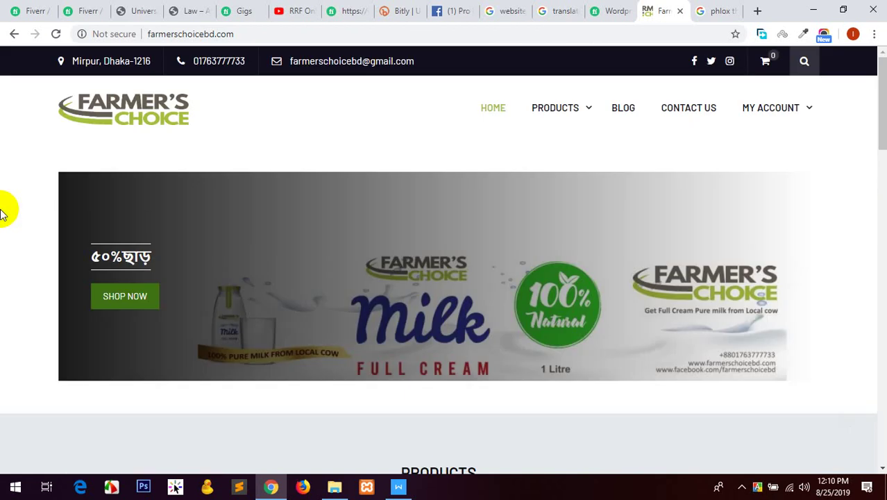
pyautogui.click(198, 33)
pyautogui.hotkey('ctrl', 'c')
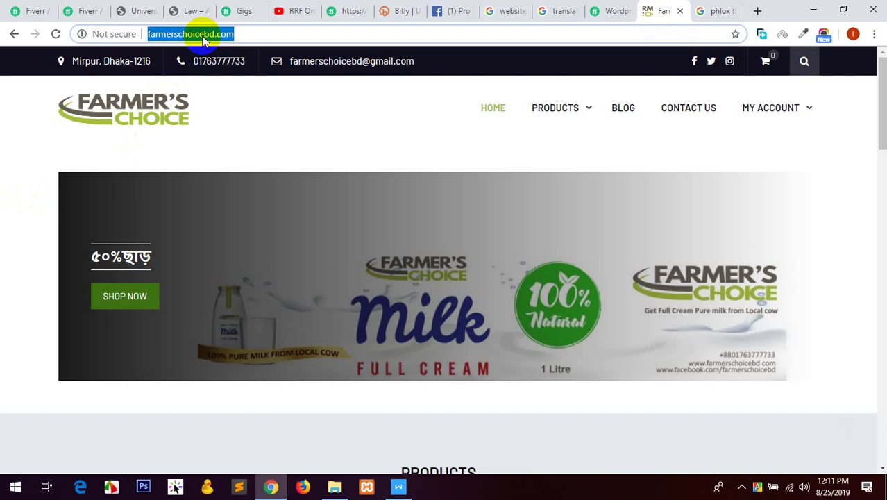
pyautogui.click(83, 10)
# Send the buyer the farmerschoicebd.com link, noting it uses the WordPress free theme named Ecommerce gem.
pyautogui.click(311, 403)
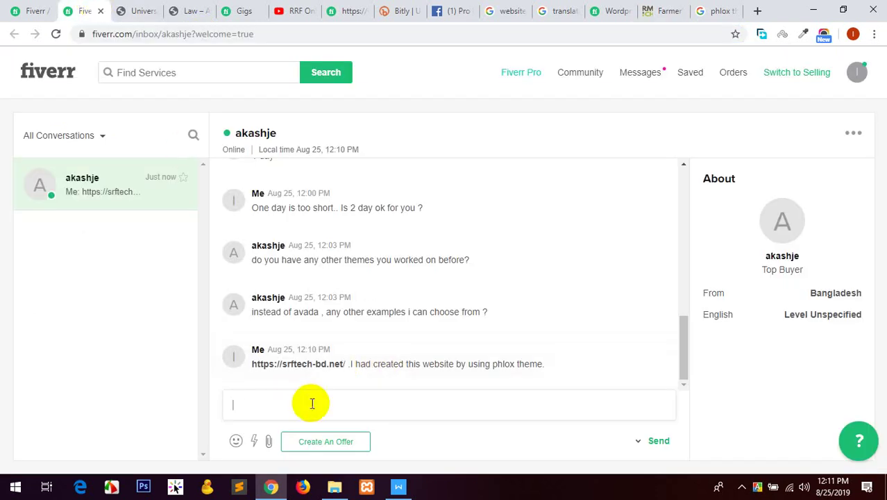
pyautogui.hotkey('ctrl', 'v')
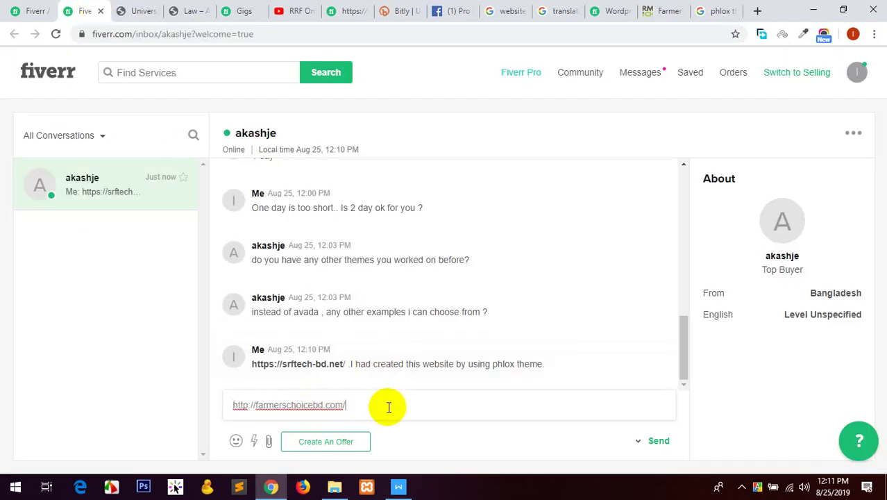
pyautogui.press('BackSpace')
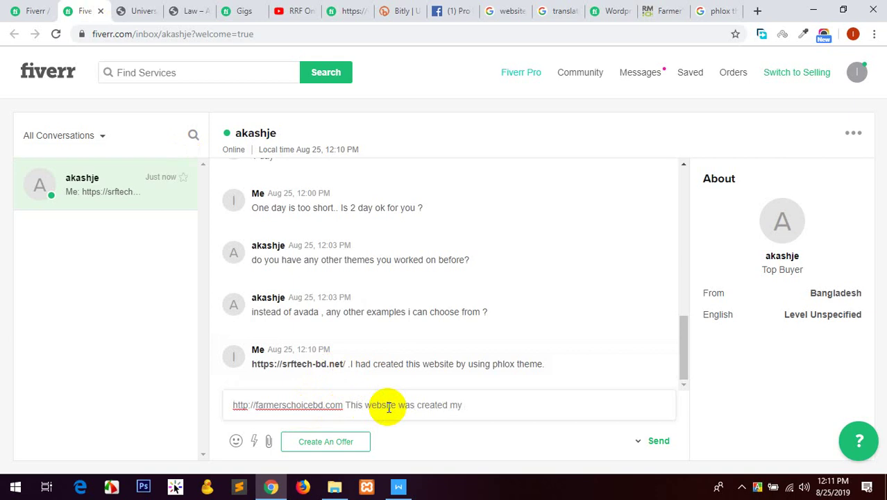
pyautogui.write('ommerce gem')
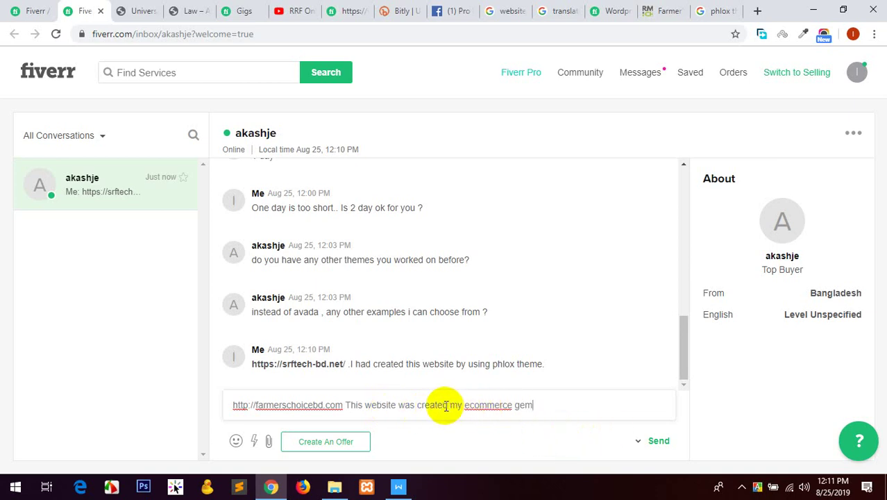
pyautogui.press('BackSpace')
pyautogui.write('b')
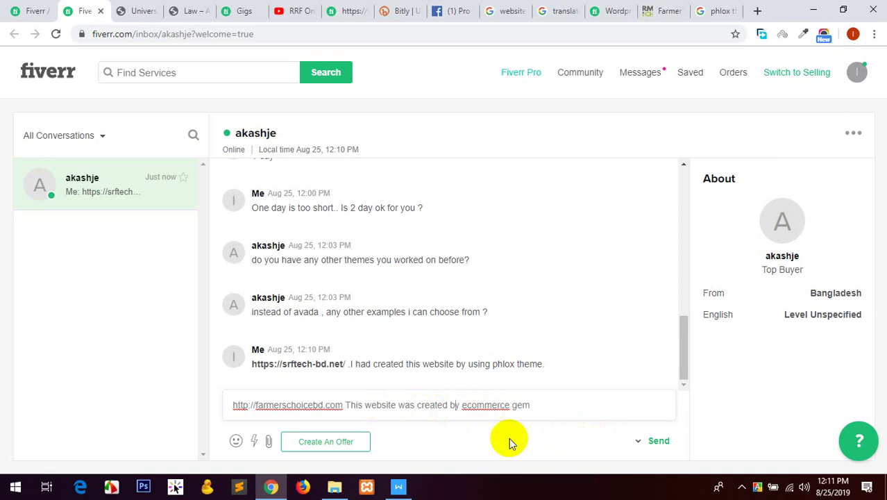
pyautogui.click(463, 405)
pyautogui.press('BackSpace')
pyautogui.write('E')
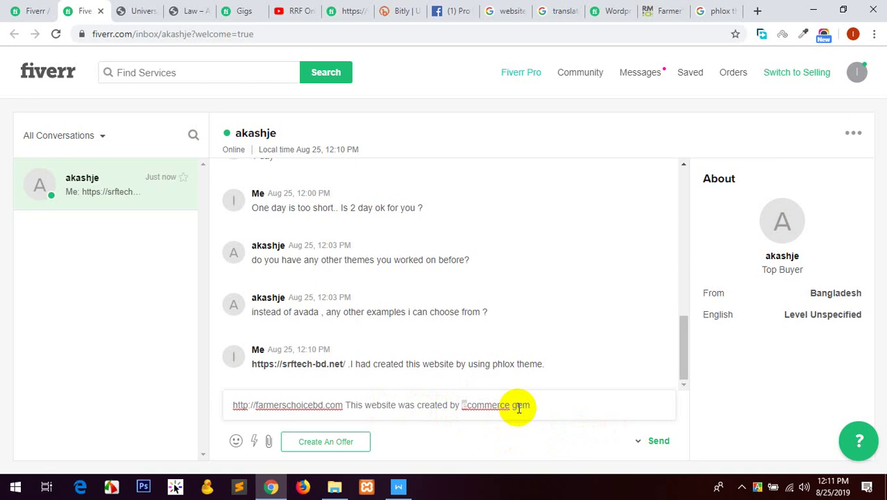
pyautogui.click(460, 404)
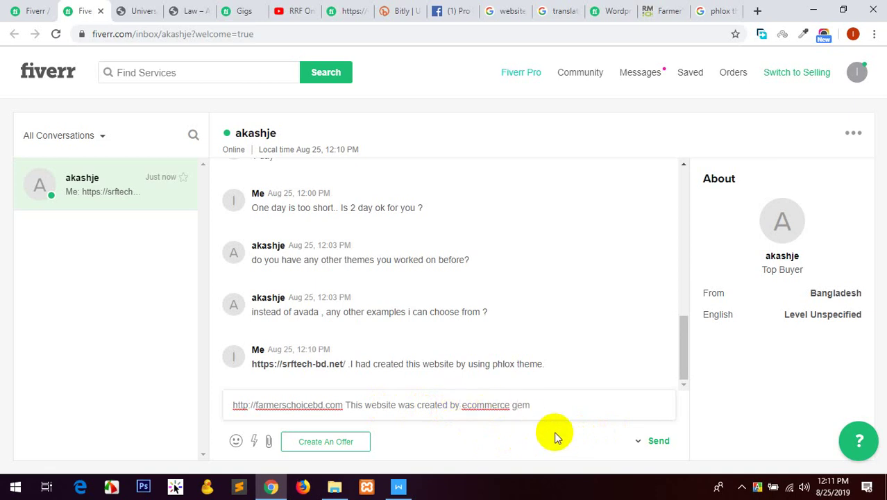
pyautogui.write('WordPress')
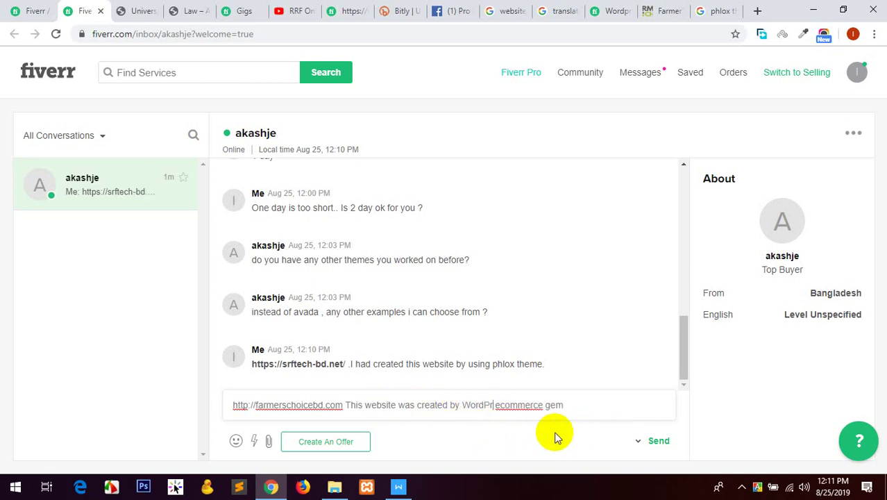
pyautogui.write(' free ')
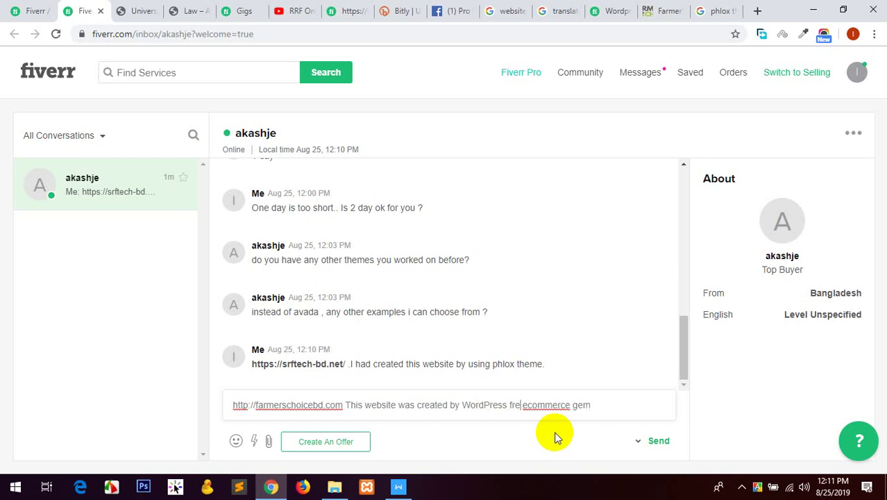
pyautogui.write('theme nam')
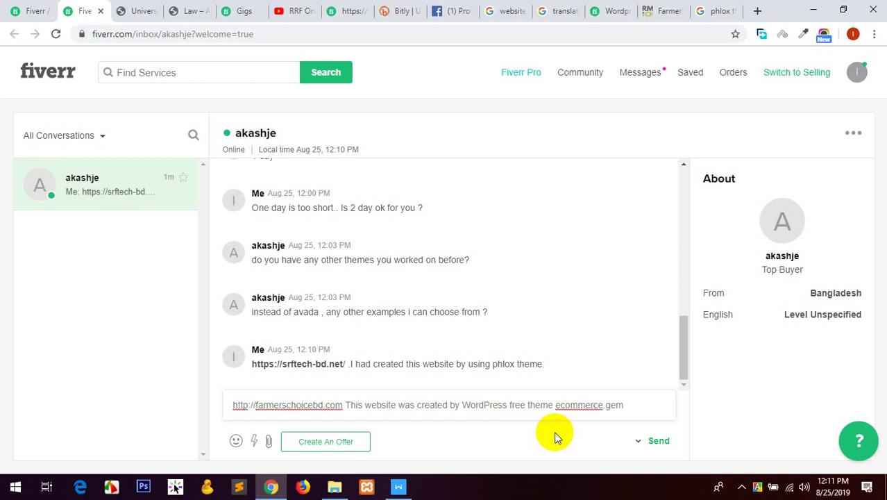
pyautogui.write('ed')
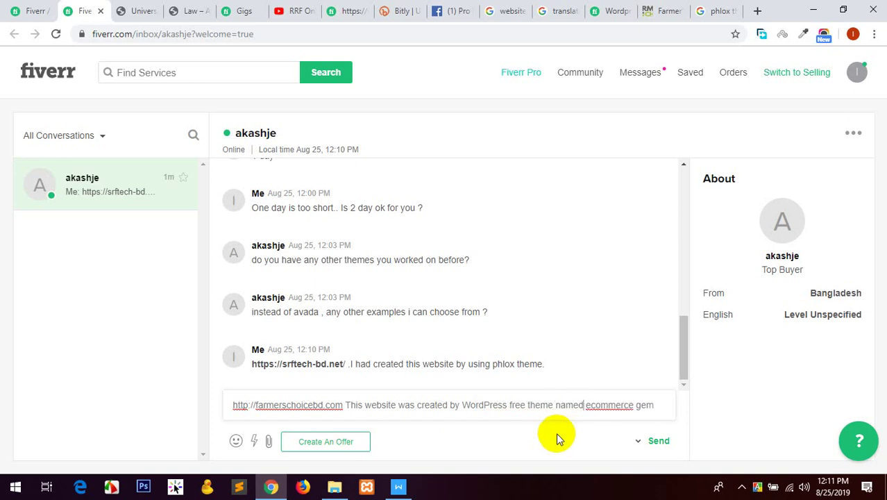
pyautogui.click(659, 404)
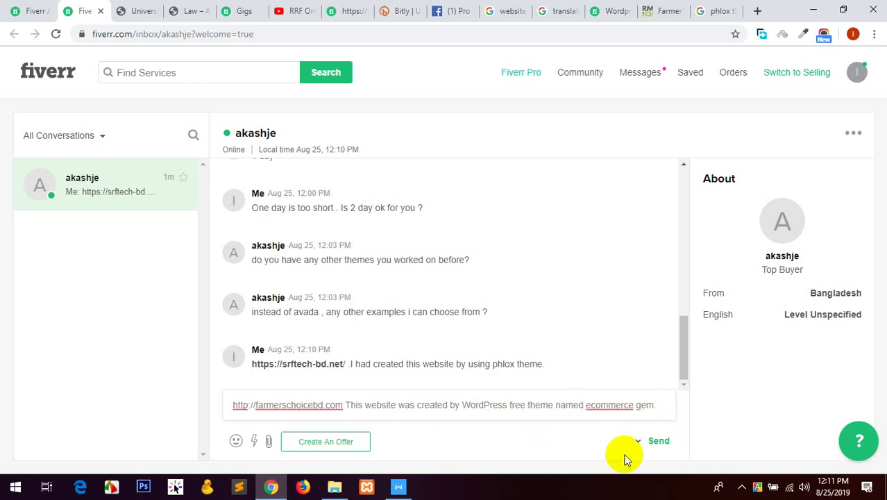
pyautogui.click(659, 440)
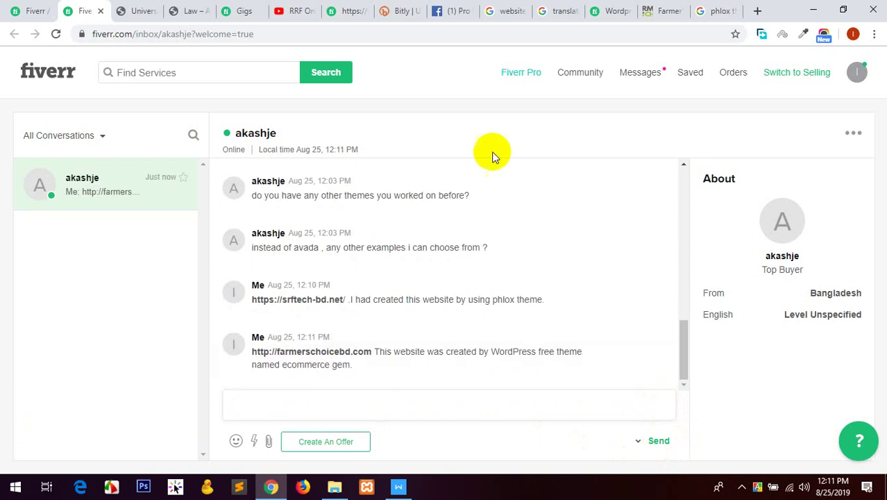
# Return to the WordPress gig editor and look over the Gallery step.
pyautogui.click(24, 9)
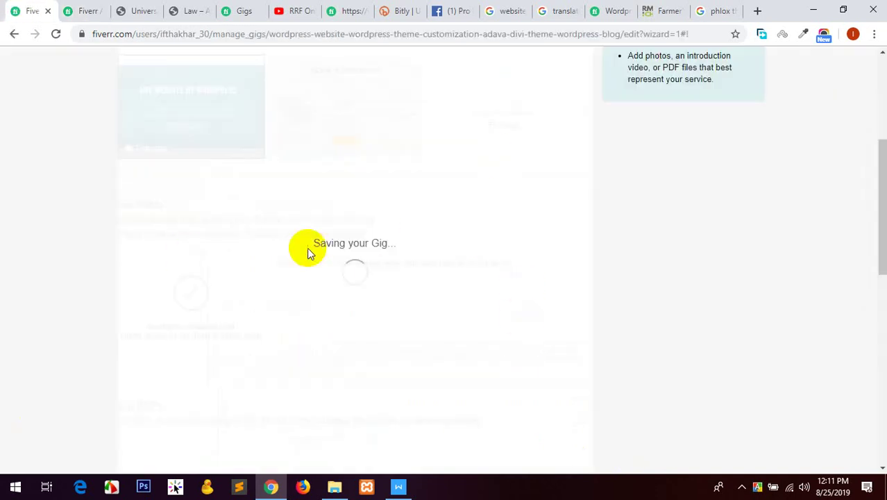
pyautogui.scroll(-3, 312, 257)
pyautogui.scroll(6, 333, 281)
pyautogui.scroll(2, 227, 253)
pyautogui.scroll(-6, 297, 247)
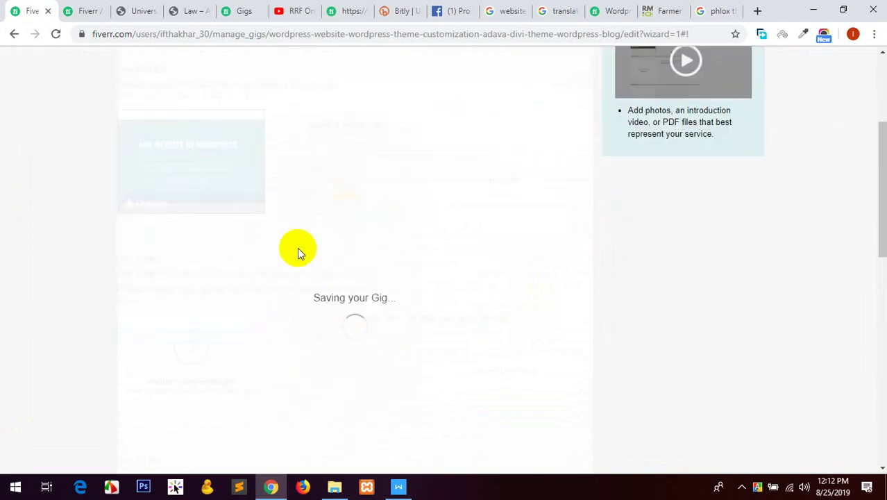
# Save the WordPress gig's Gallery step and continue.
pyautogui.click(526, 347)
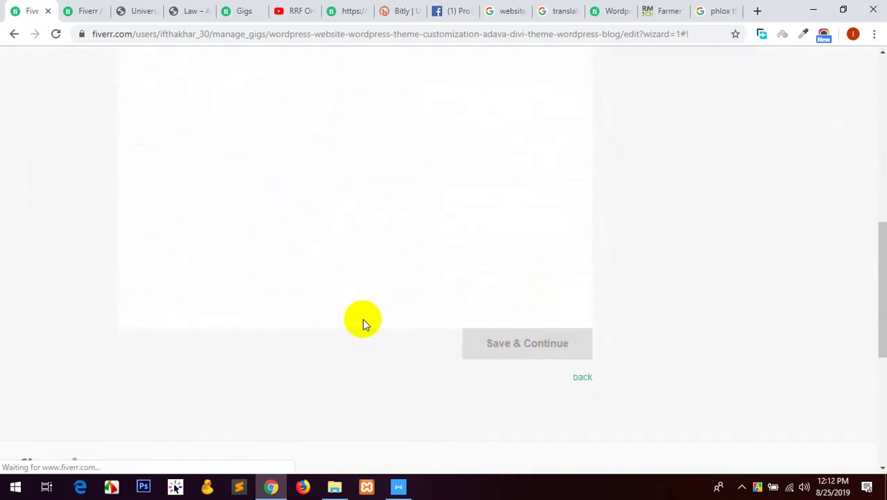
pyautogui.scroll(3, 7, 256)
pyautogui.scroll(1, 14, 254)
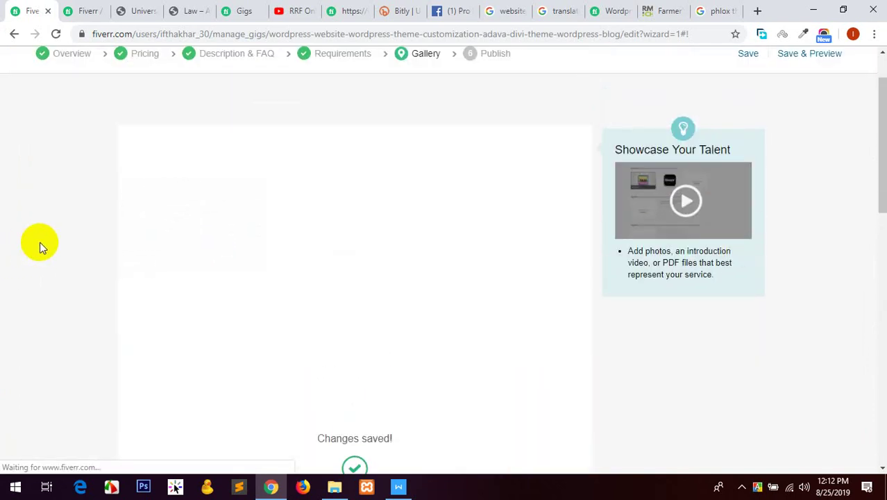
pyautogui.scroll(-5, 39, 243)
pyautogui.scroll(-1, 39, 242)
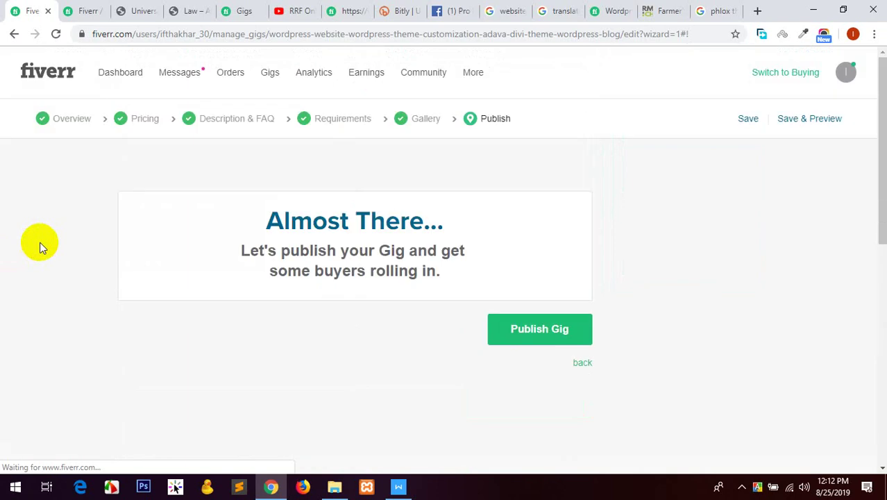
# Publish the WordPress gig, select its share link, and confirm it among the five active gigs.
pyautogui.click(540, 334)
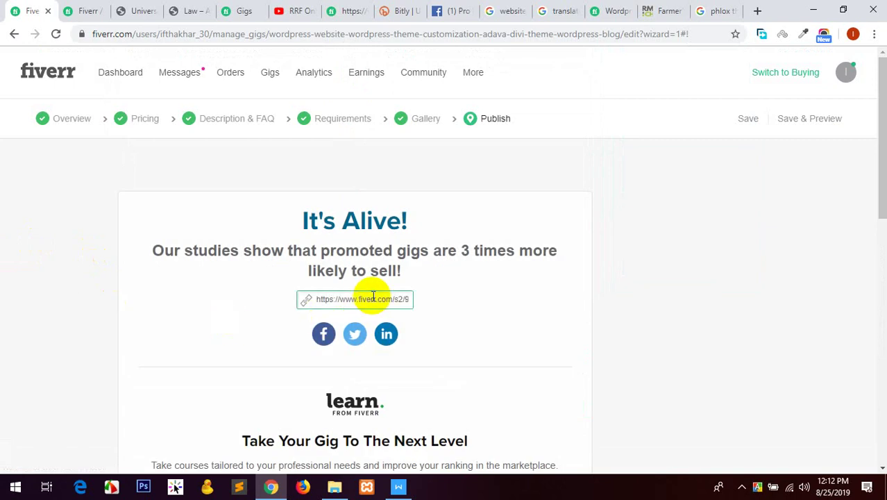
pyautogui.click(365, 299)
pyautogui.scroll(-4, 406, 307)
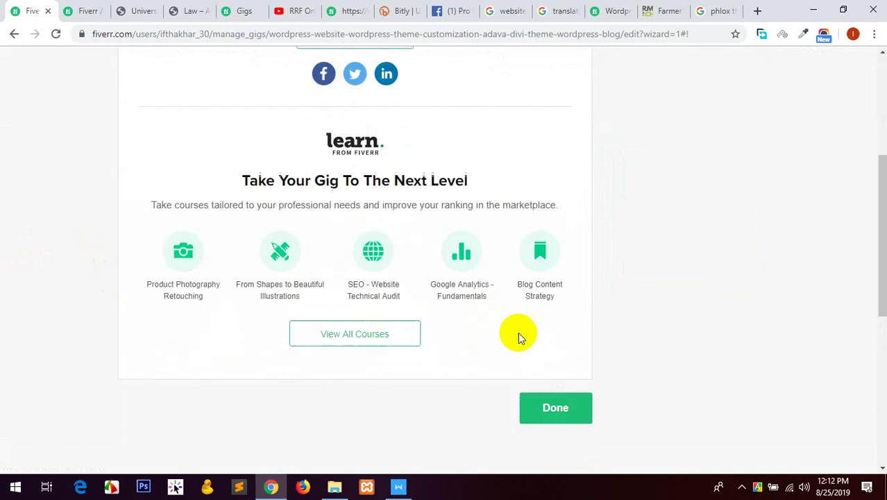
pyautogui.click(559, 406)
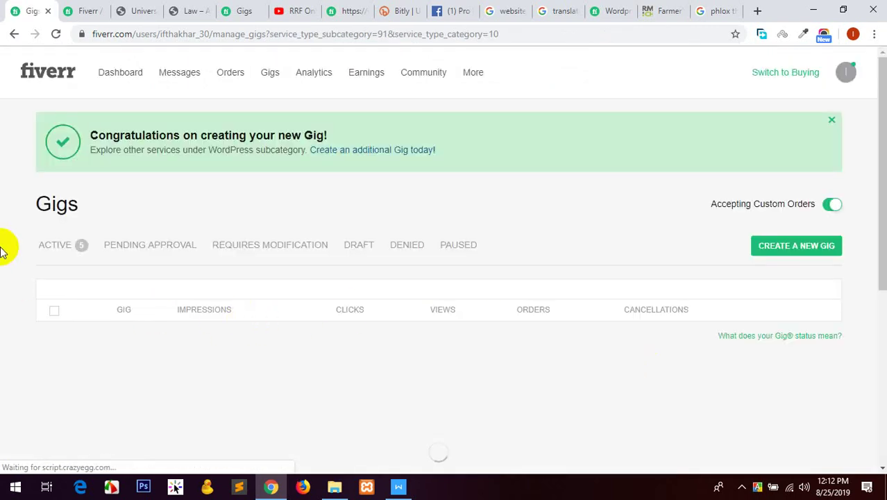
pyautogui.scroll(-2, 170, 284)
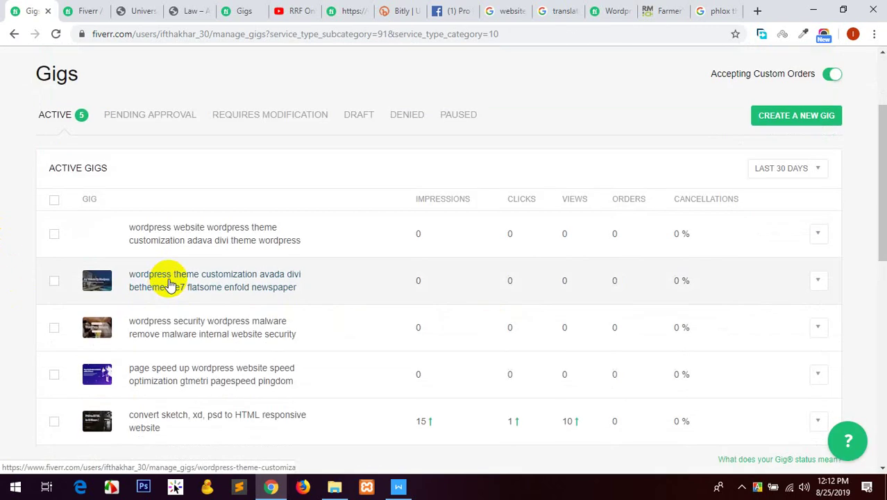
pyautogui.scroll(-2, 170, 284)
pyautogui.scroll(3, 174, 287)
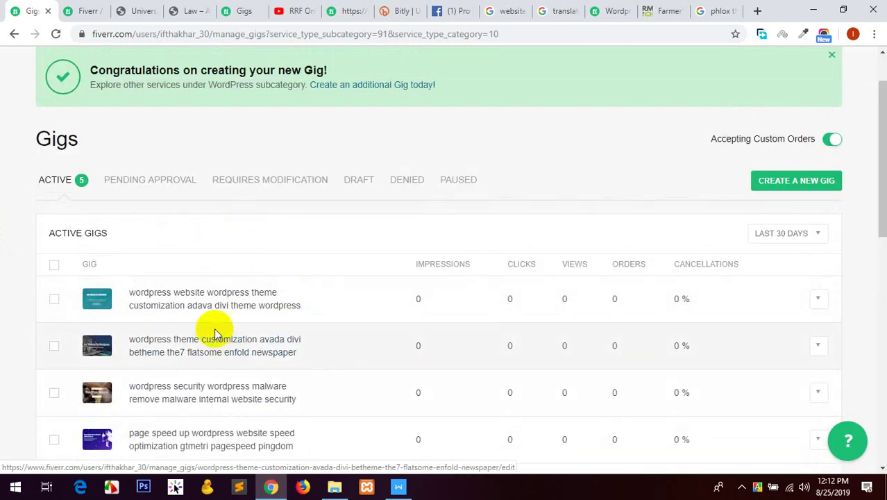
pyautogui.click(447, 11)
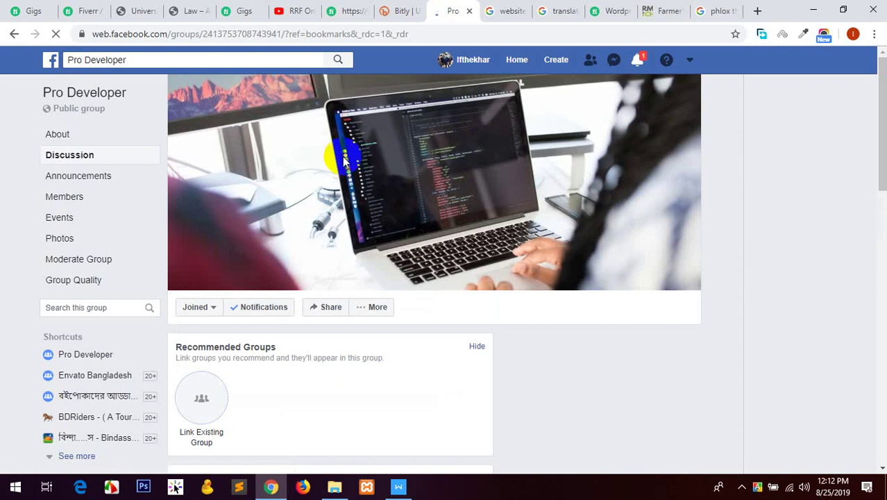
# Scroll to the Pro Developer group's 'Model Gig's' announcement and open its post menu.
pyautogui.scroll(-5, 344, 159)
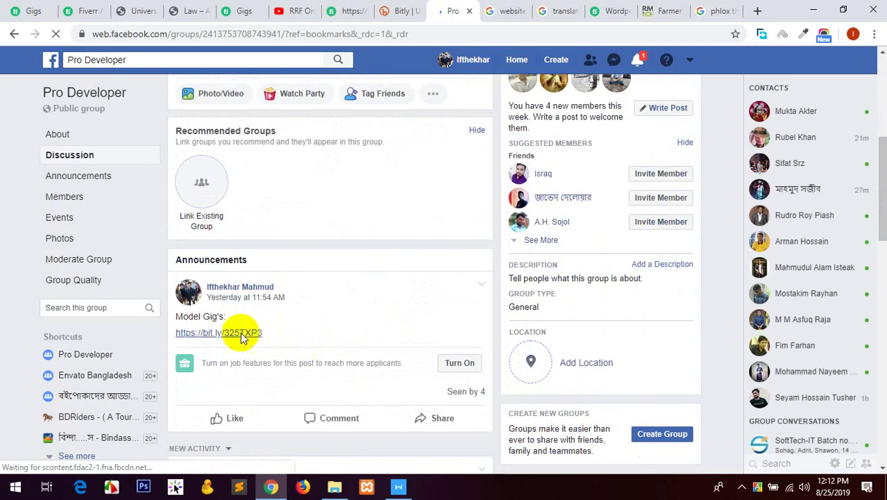
pyautogui.scroll(-1, 416, 306)
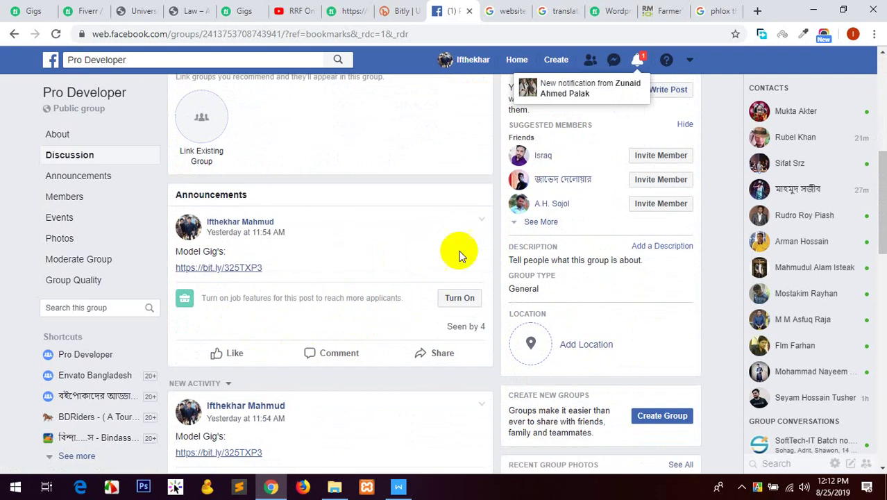
pyautogui.click(481, 219)
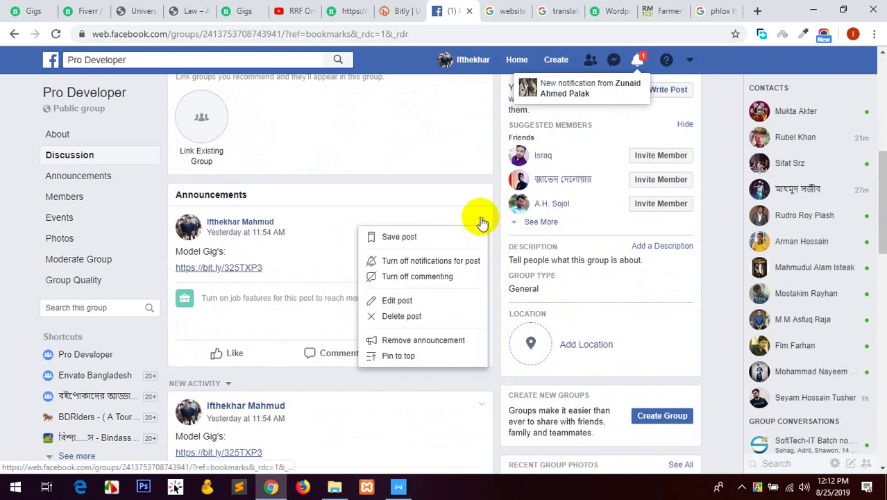
# Edit the announcement to add 'Gig's: PSD TO HTML ->' and a new line with the WordPress gig's Fiverr link.
pyautogui.click(408, 302)
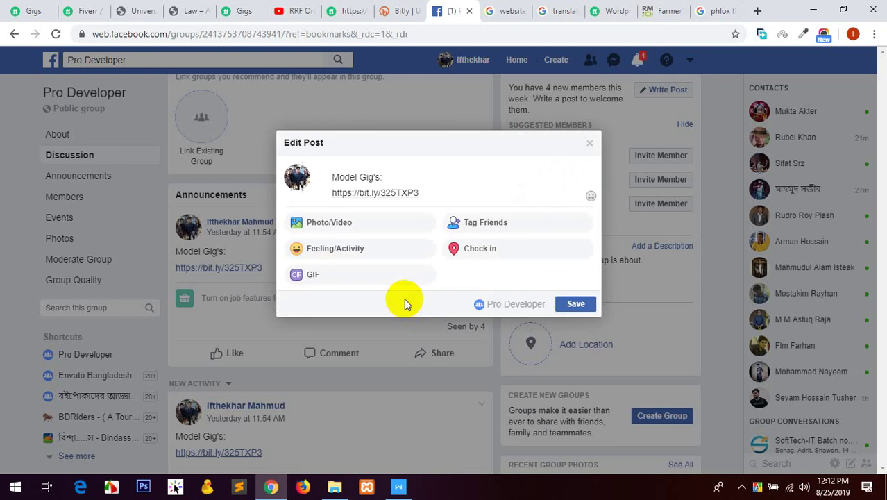
pyautogui.click(331, 192)
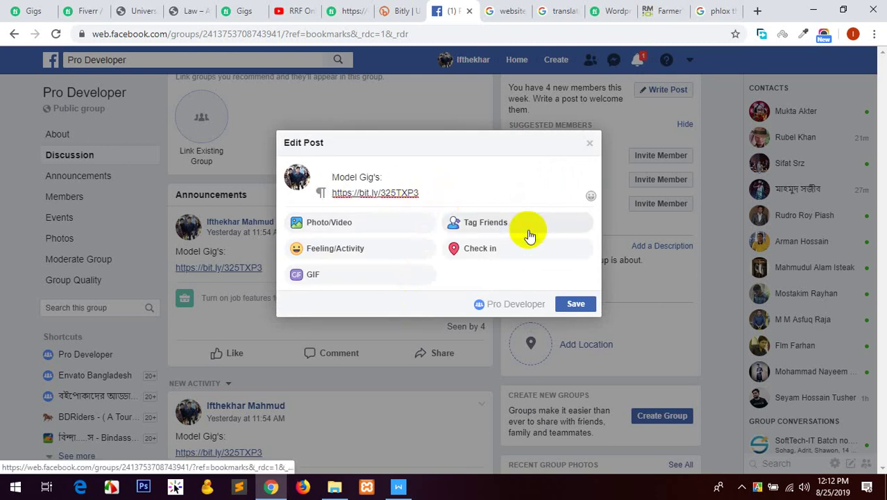
pyautogui.write("Gig's: PSD TO")
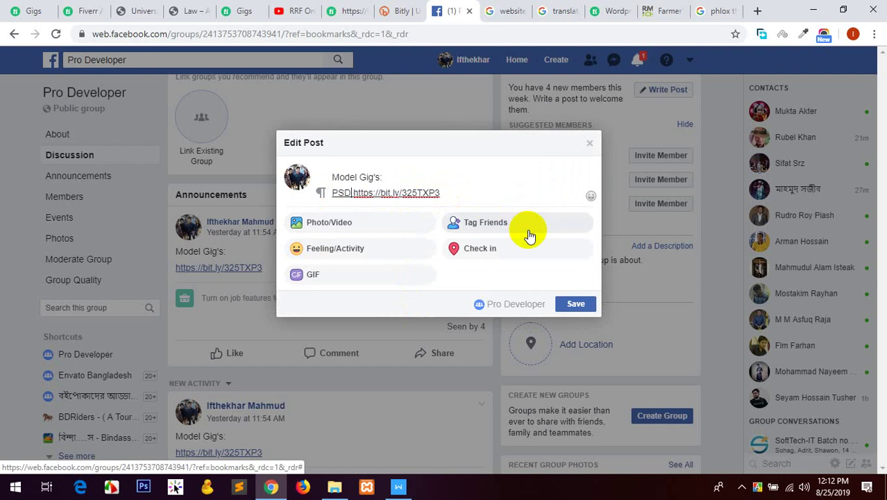
pyautogui.write(' HTML ')
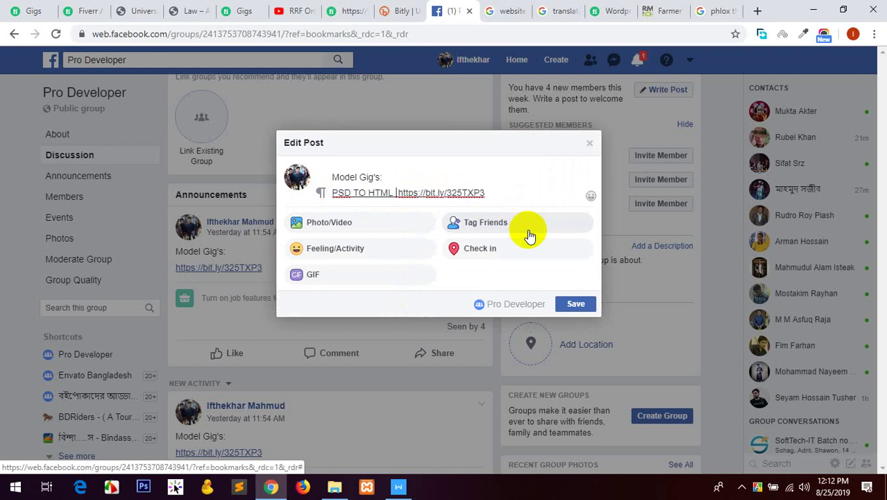
pyautogui.write('->')
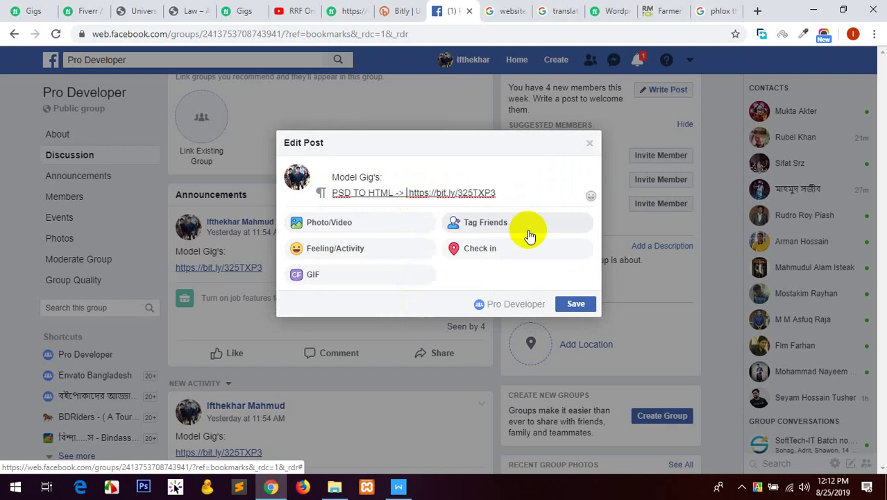
pyautogui.click(520, 187)
pyautogui.press('Return')
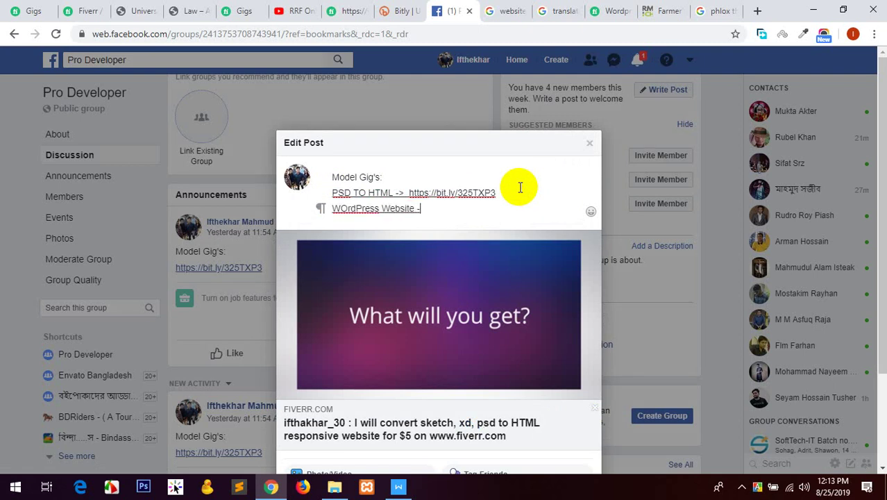
pyautogui.write('https://www.fiverr.com/s2/9ef1de883e')
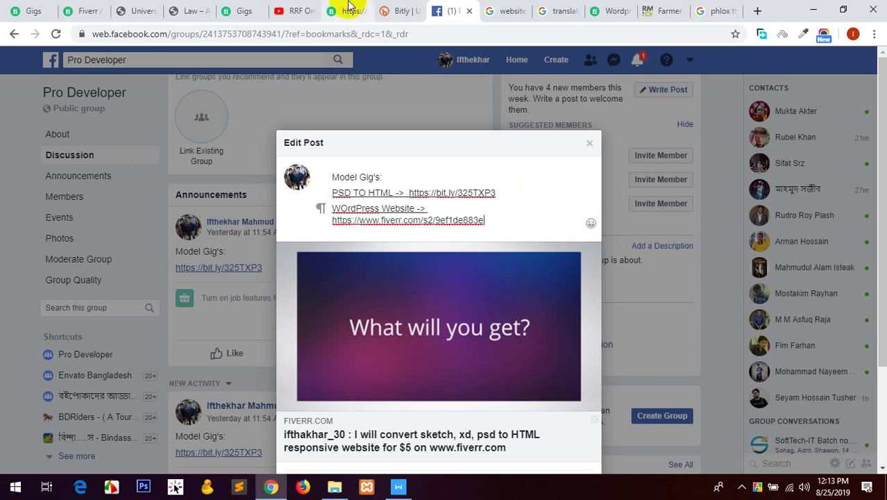
pyautogui.click(404, 12)
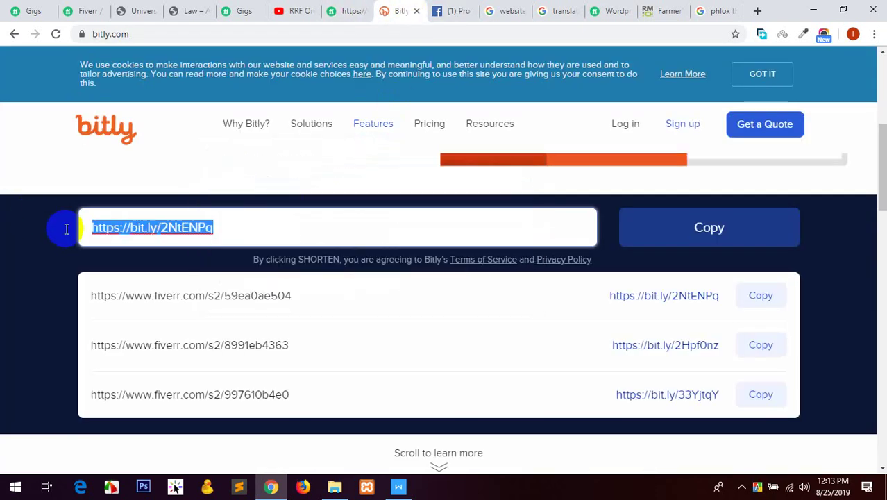
pyautogui.write('https://www.fiverr.com/s2/9ef1de883e')
pyautogui.click(750, 238)
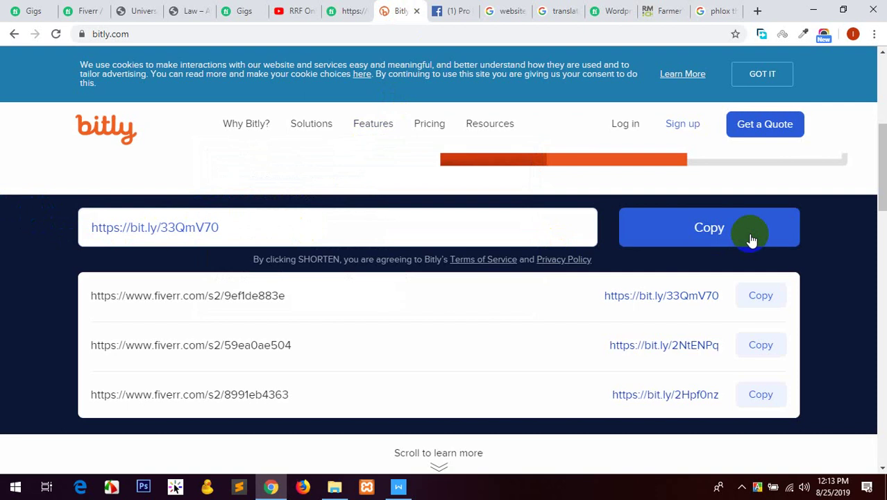
pyautogui.click(751, 237)
# Replace the long Fiverr URL in the Facebook post with the short link and add a new line.
pyautogui.click(451, 11)
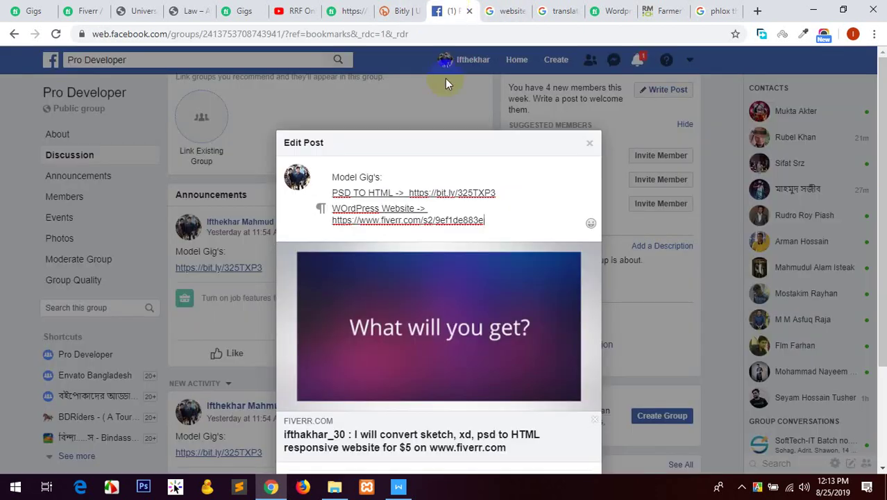
pyautogui.moveTo(491, 219); pyautogui.dragTo(469, 209)
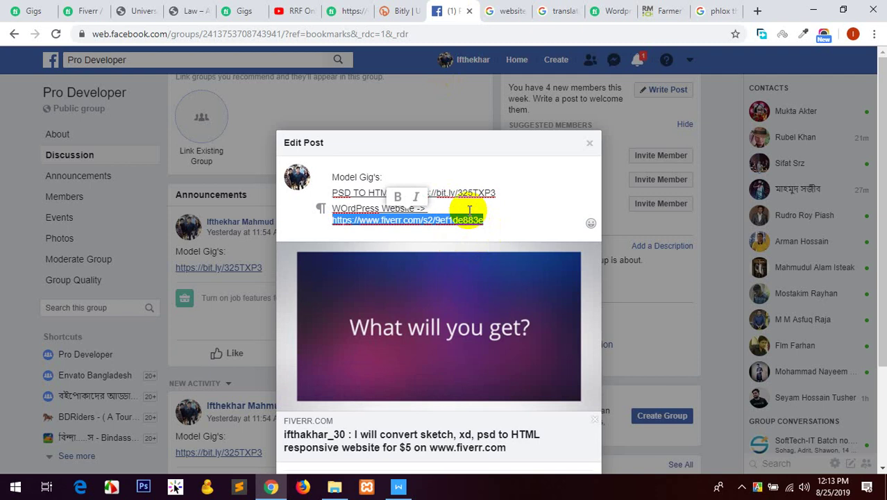
pyautogui.hotkey('ctrl', 'v')
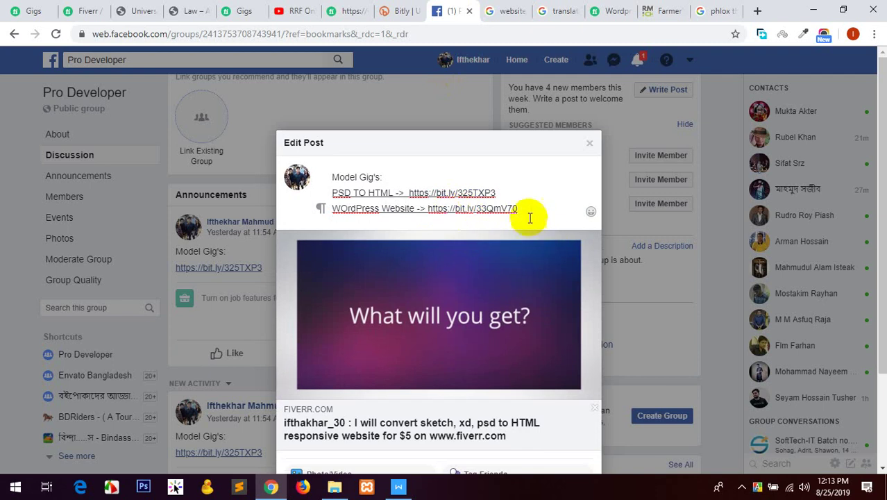
pyautogui.press('Return')
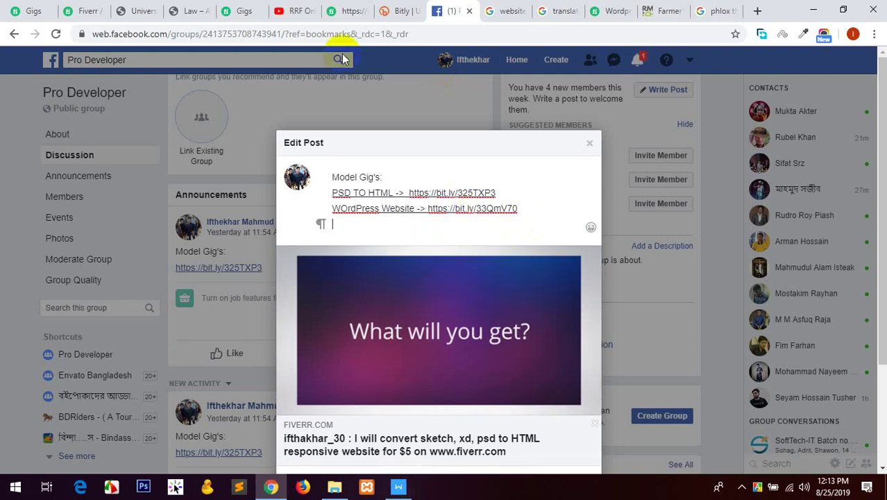
pyautogui.click(33, 11)
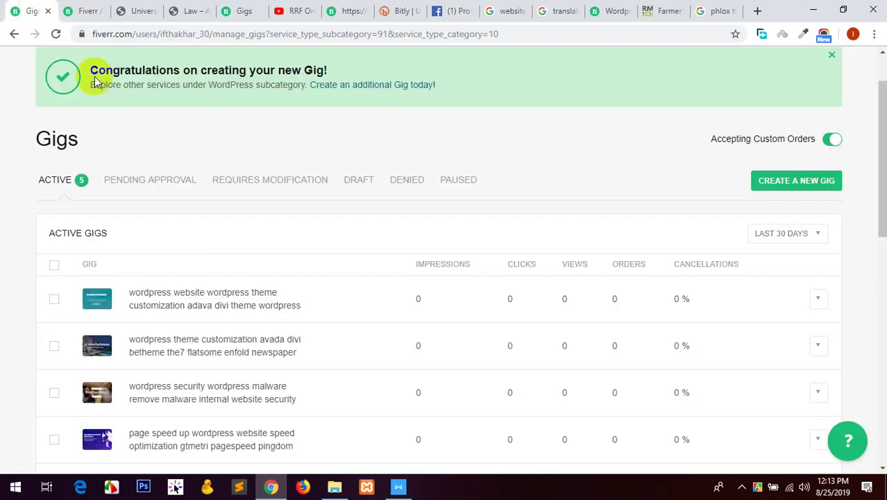
# Preview the WordPress theme customization avada divi gig and select its web address.
pyautogui.scroll(-1, 9, 278)
pyautogui.scroll(-1, 12, 255)
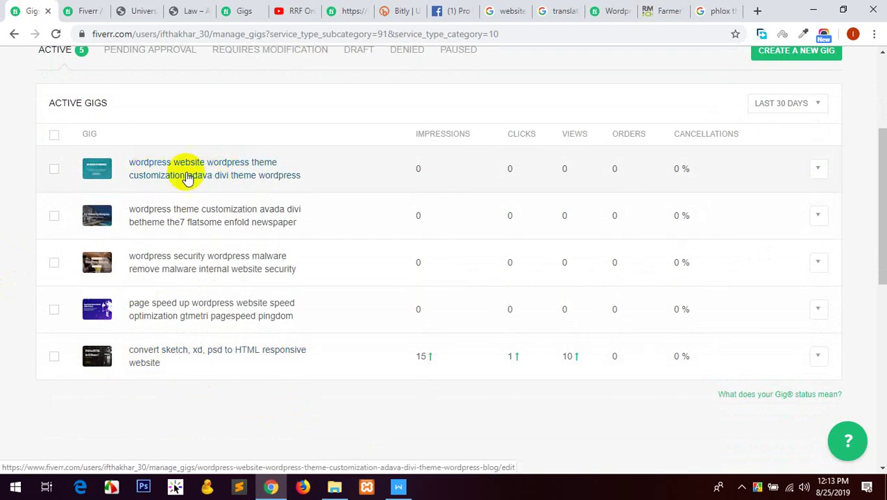
pyautogui.click(819, 219)
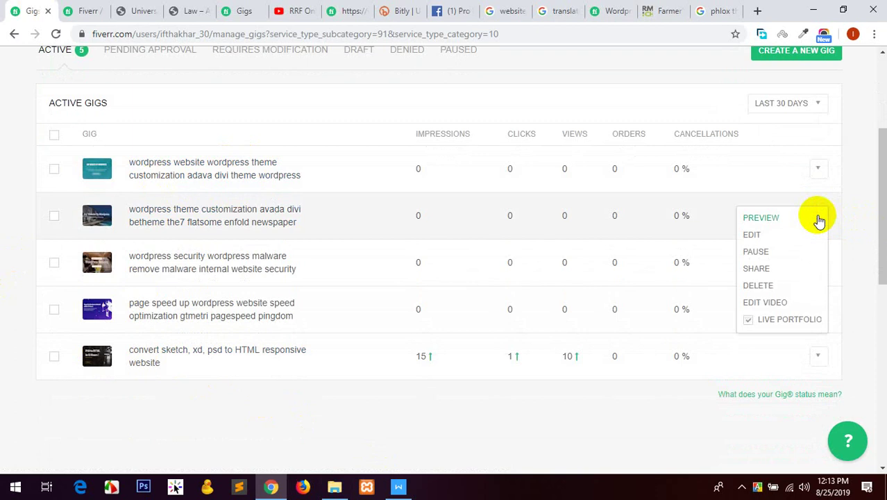
pyautogui.click(768, 218)
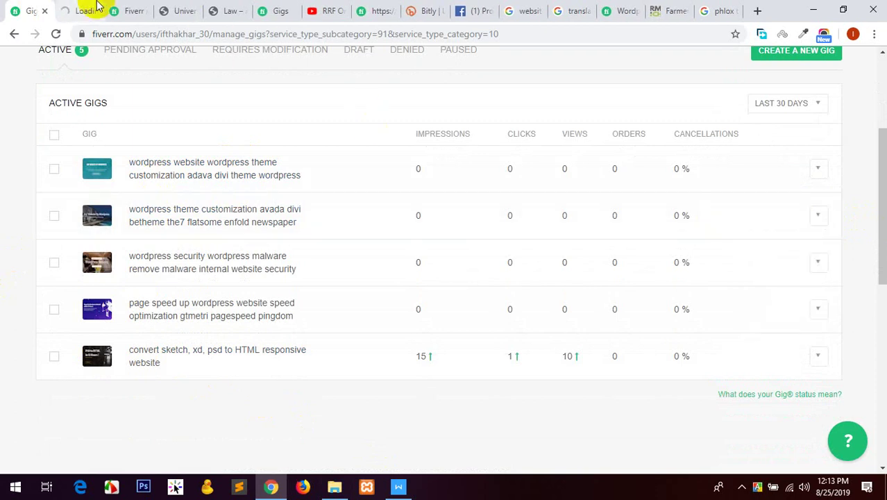
pyautogui.click(92, 9)
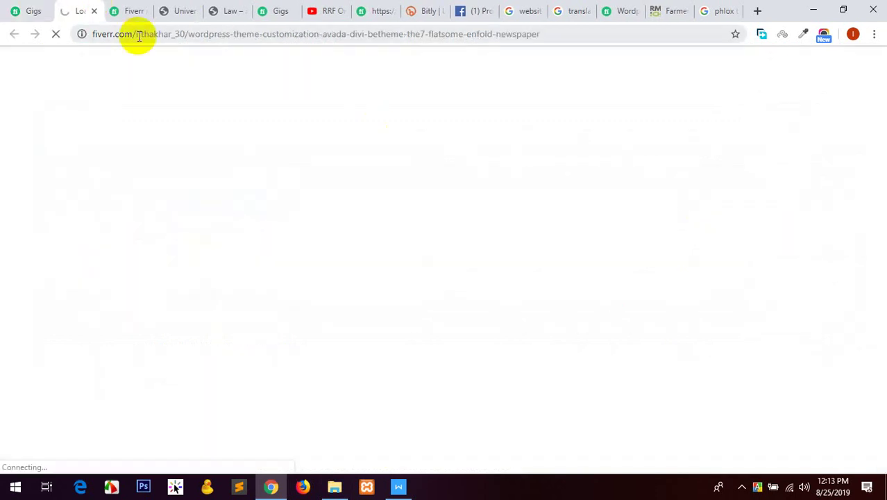
pyautogui.click(136, 35)
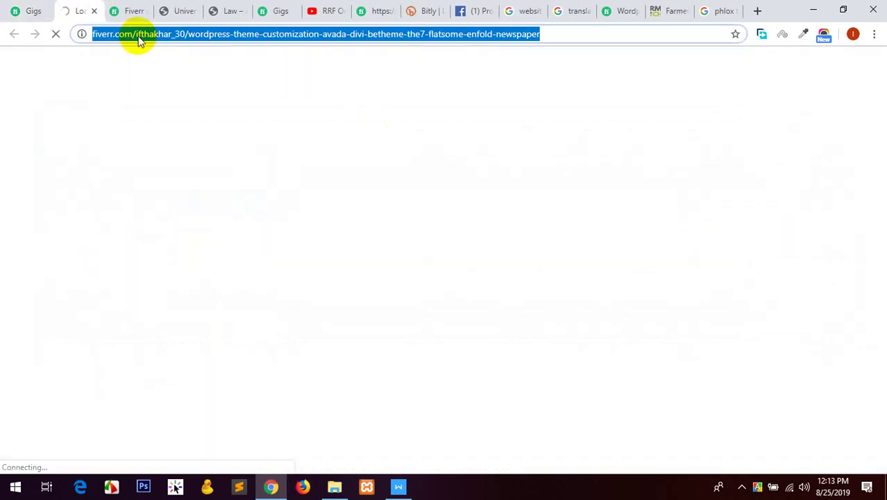
pyautogui.click(428, 10)
pyautogui.hotkey('ctrl', 'v')
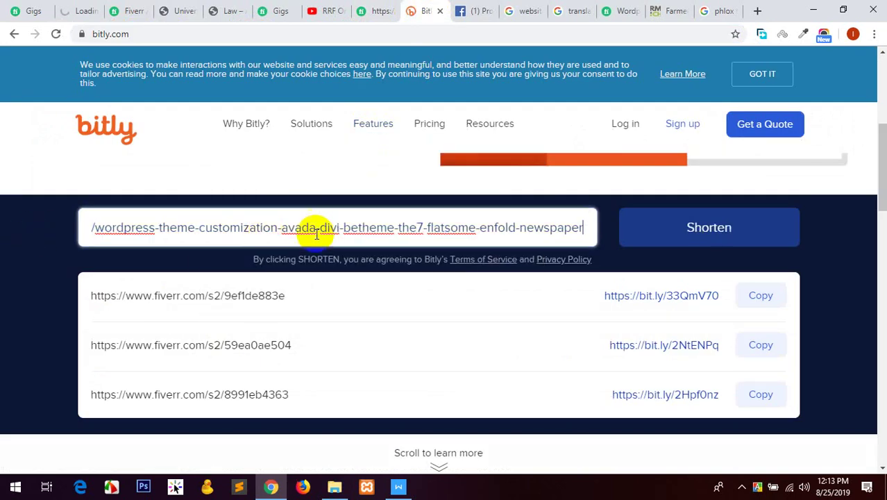
pyautogui.click(692, 245)
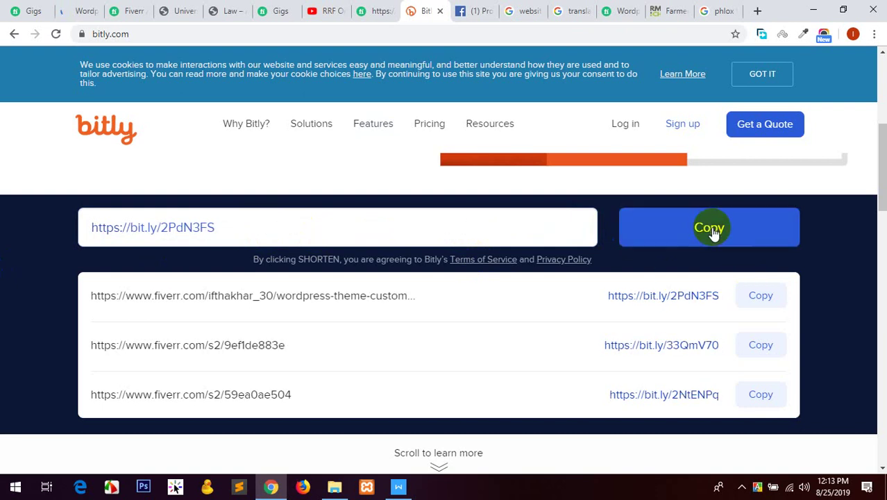
pyautogui.click(709, 225)
pyautogui.hotkey('ctrl', 'c')
pyautogui.click(478, 10)
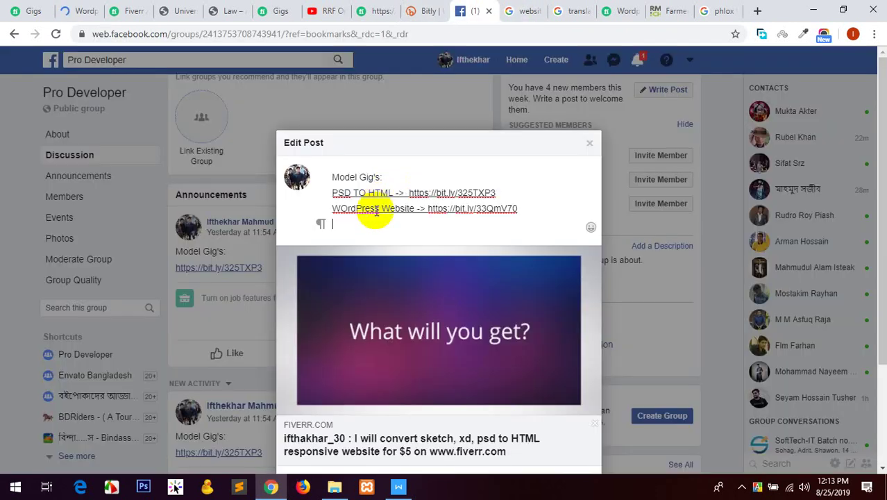
pyautogui.write('Wor')
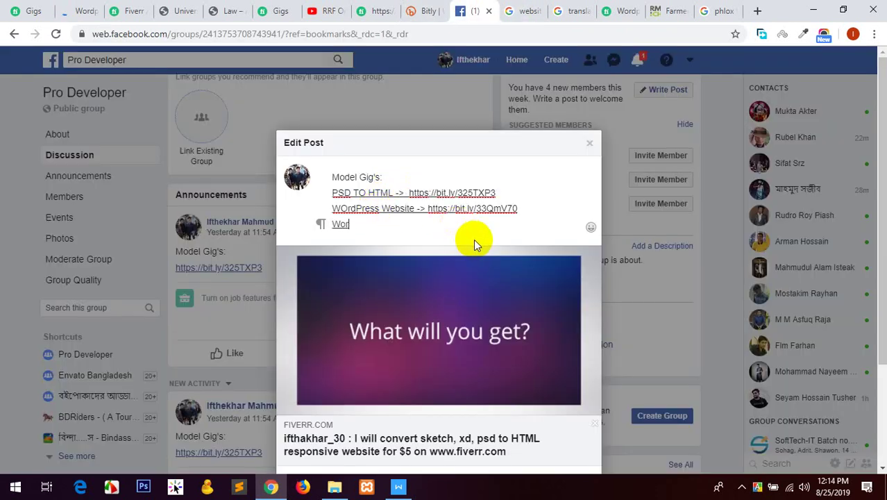
pyautogui.write('dPress Theme Cu')
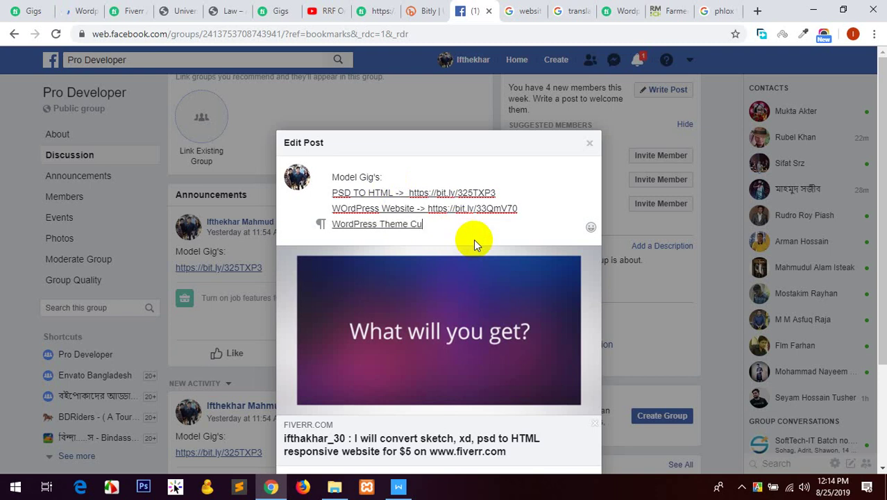
pyautogui.write('stomization ->')
pyautogui.hotkey('ctrl', 'v')
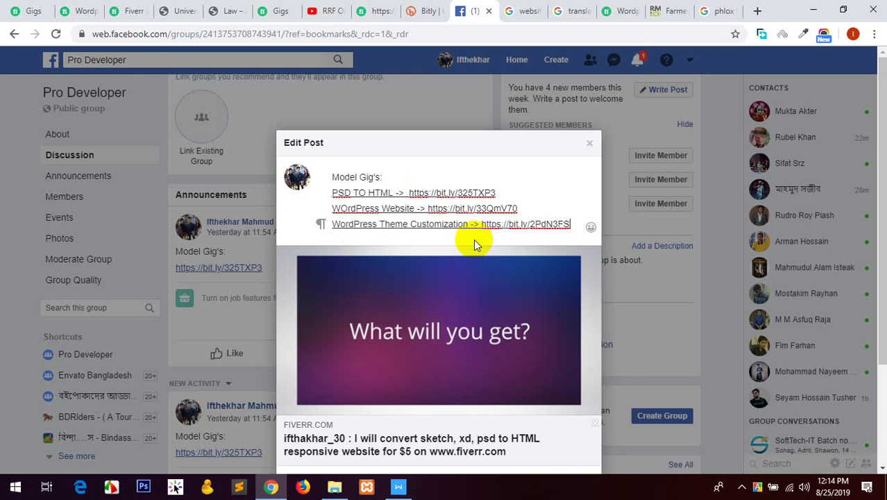
pyautogui.press('Return')
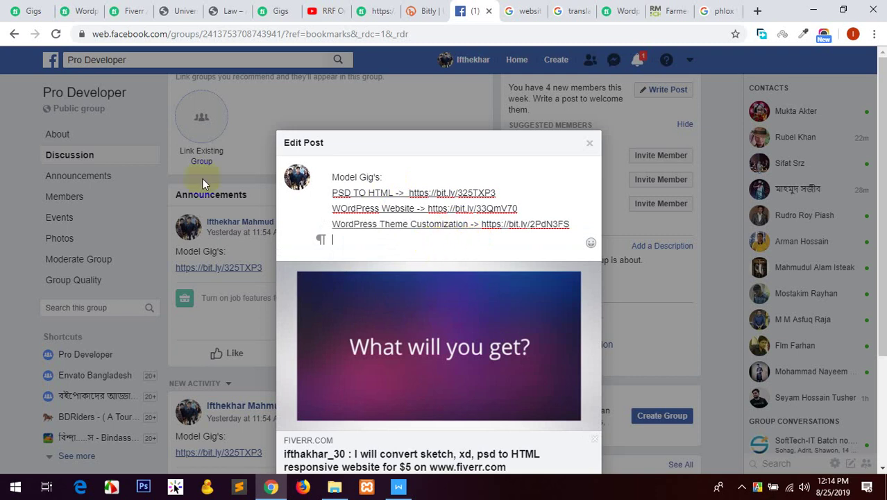
pyautogui.click(119, 8)
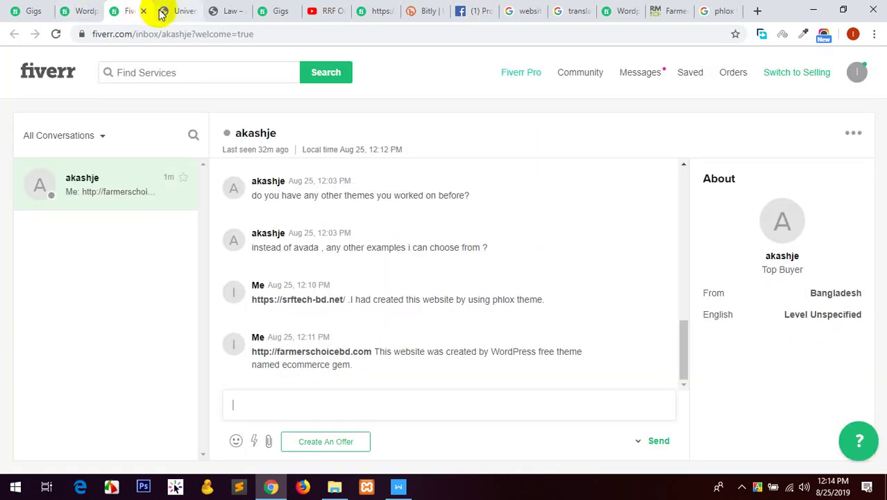
# Swap the theme customization preview for the WordPress security malware removal gig preview and select its URL.
pyautogui.click(78, 10)
pyautogui.click(94, 10)
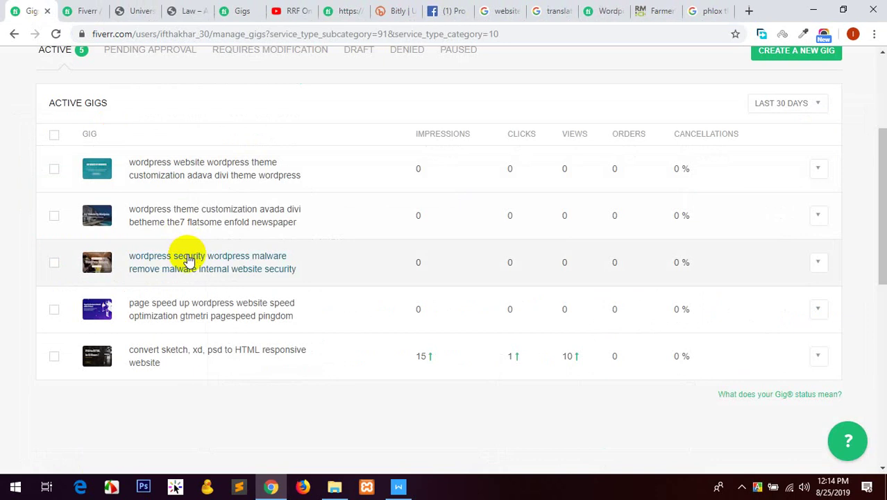
pyautogui.click(820, 265)
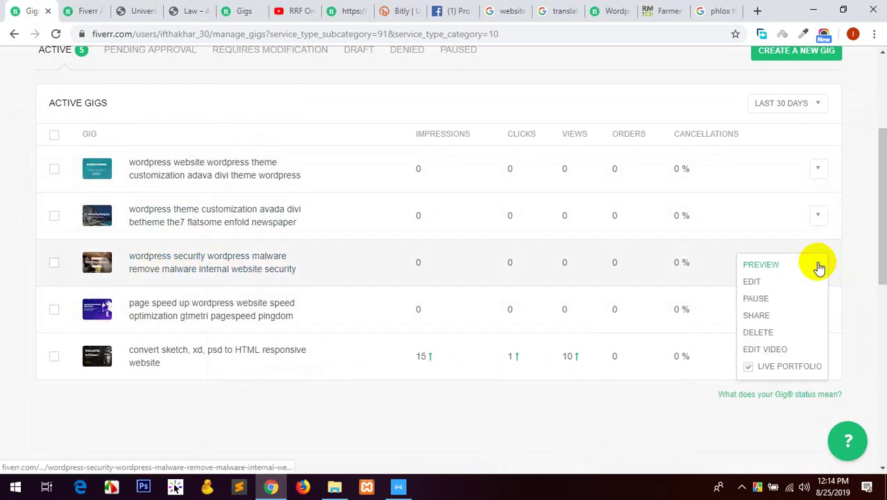
pyautogui.click(766, 263)
pyautogui.click(101, 5)
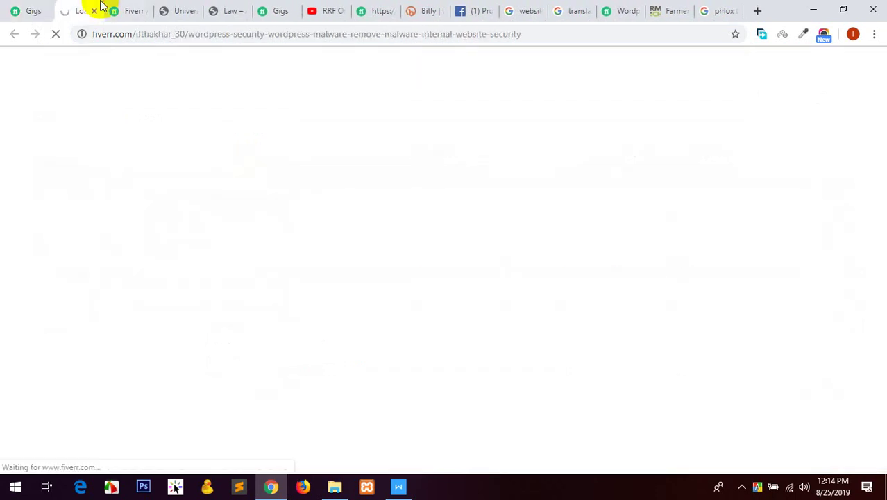
pyautogui.click(182, 33)
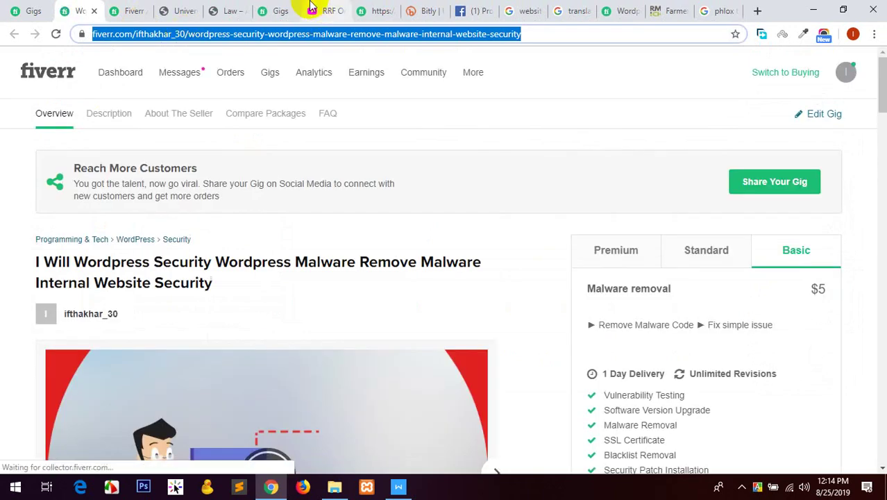